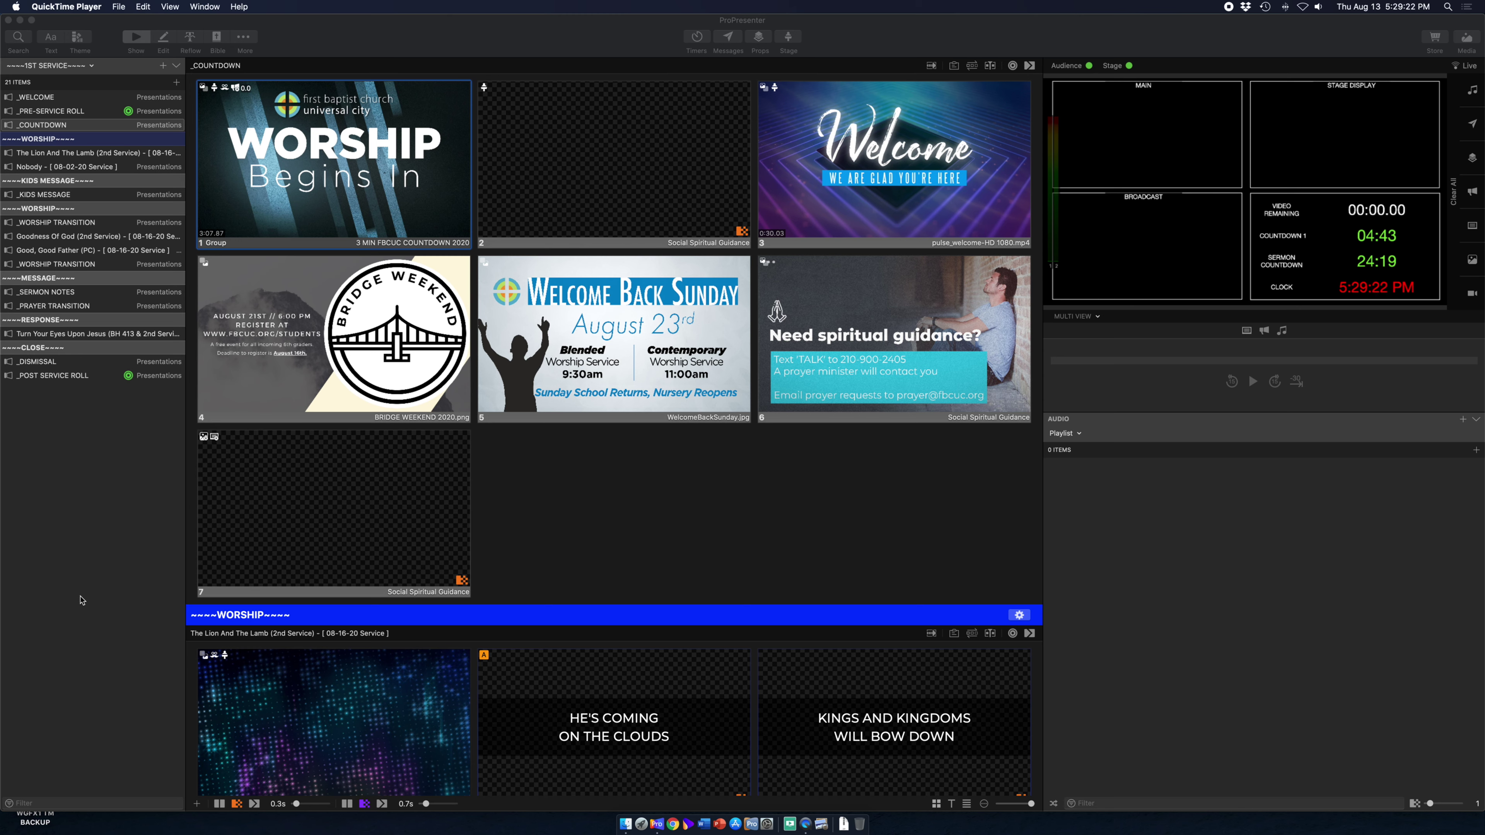
# - Expand the sidebar's Library/Playlist section to list the 1ST SERVICE and PROP 7 FILES TO UPDATE playlists
pyautogui.click(176, 68)
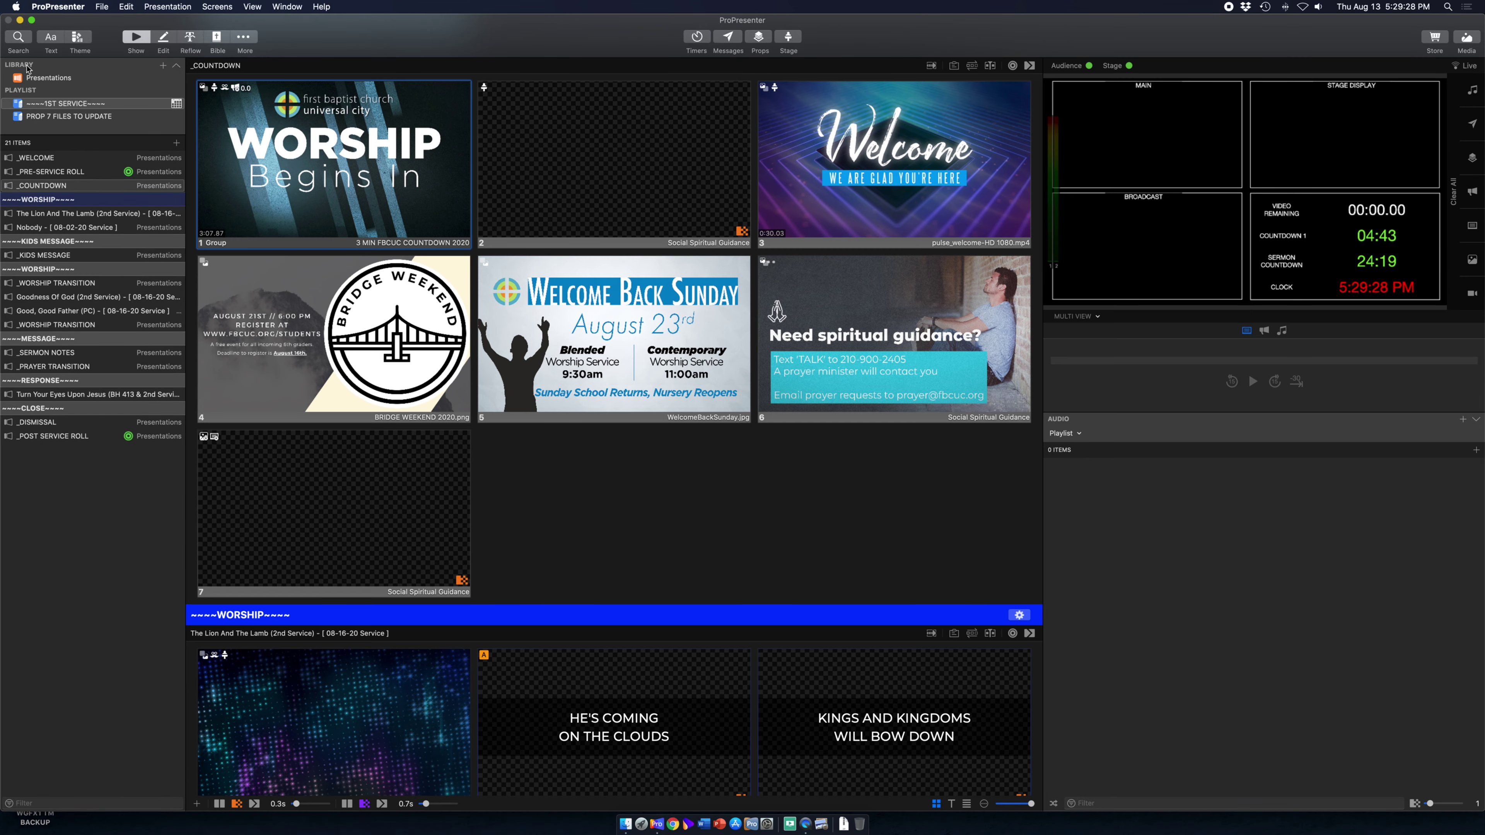
# - Show the 35-item Presentations library, dismiss the + add menu unused, and collapse the Library/Playlist header
pyautogui.click(58, 80)
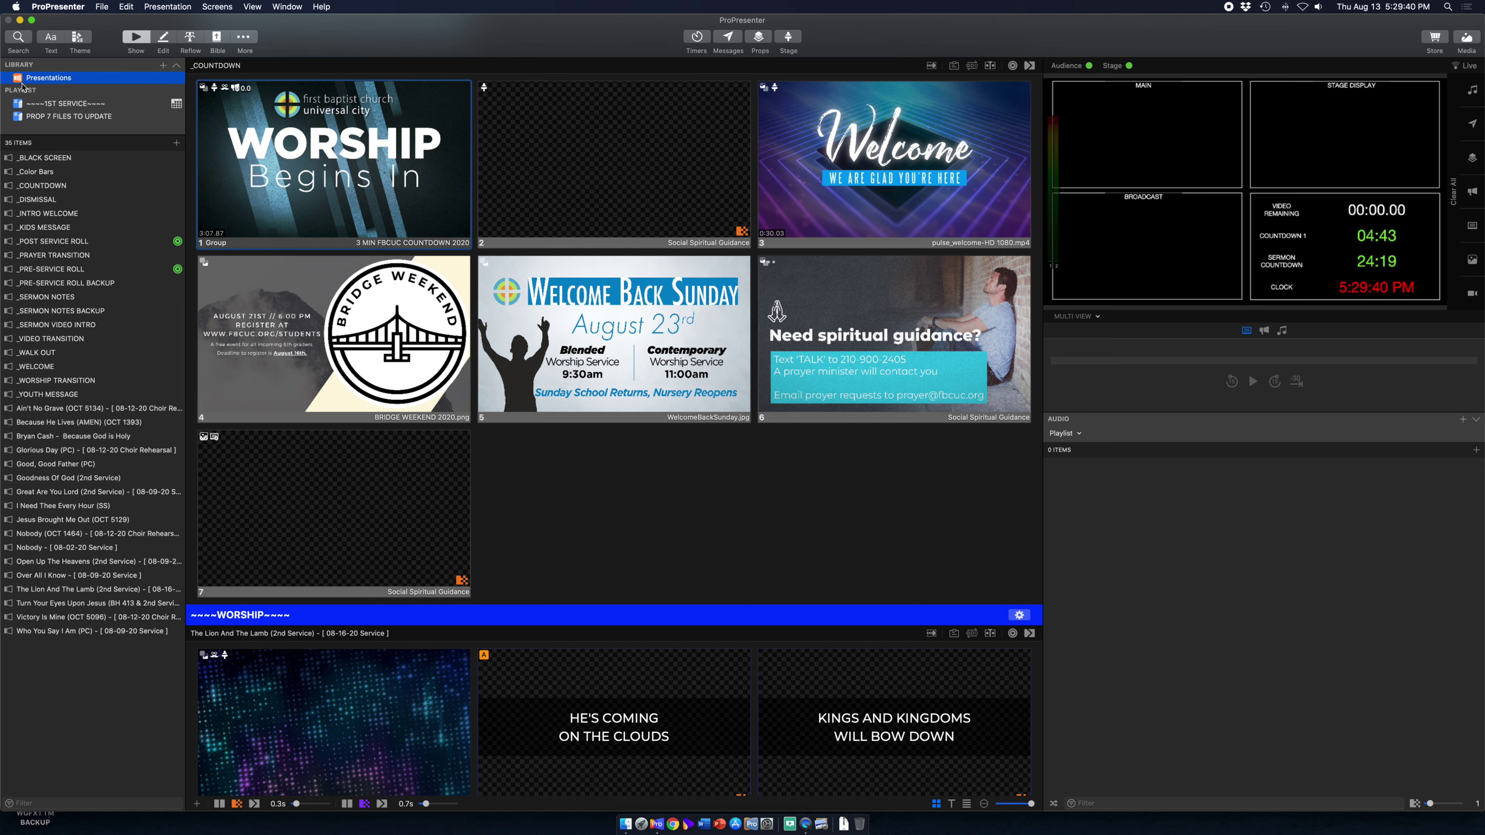
pyautogui.click(163, 66)
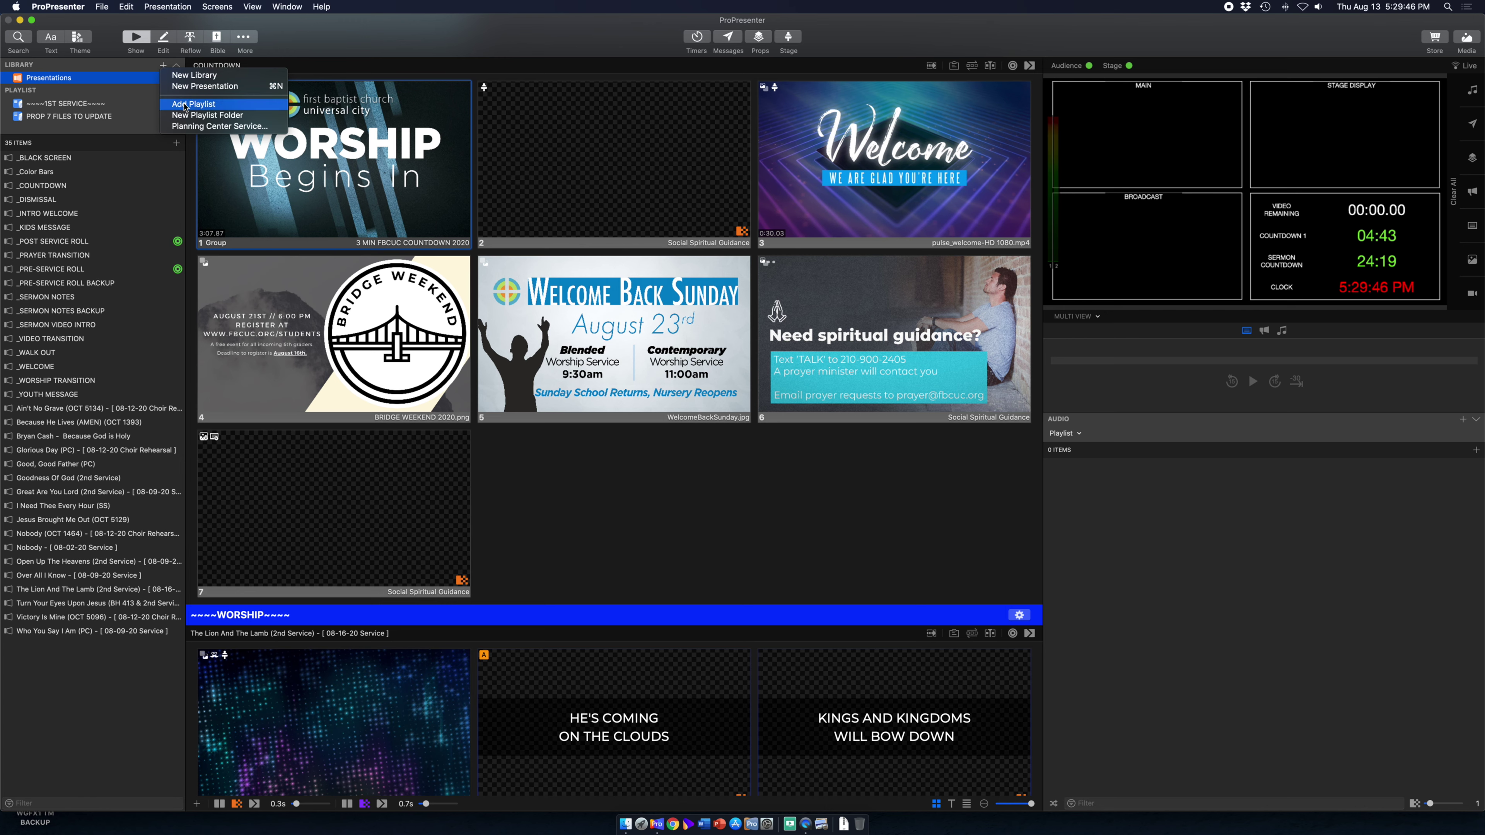
pyautogui.click(145, 68)
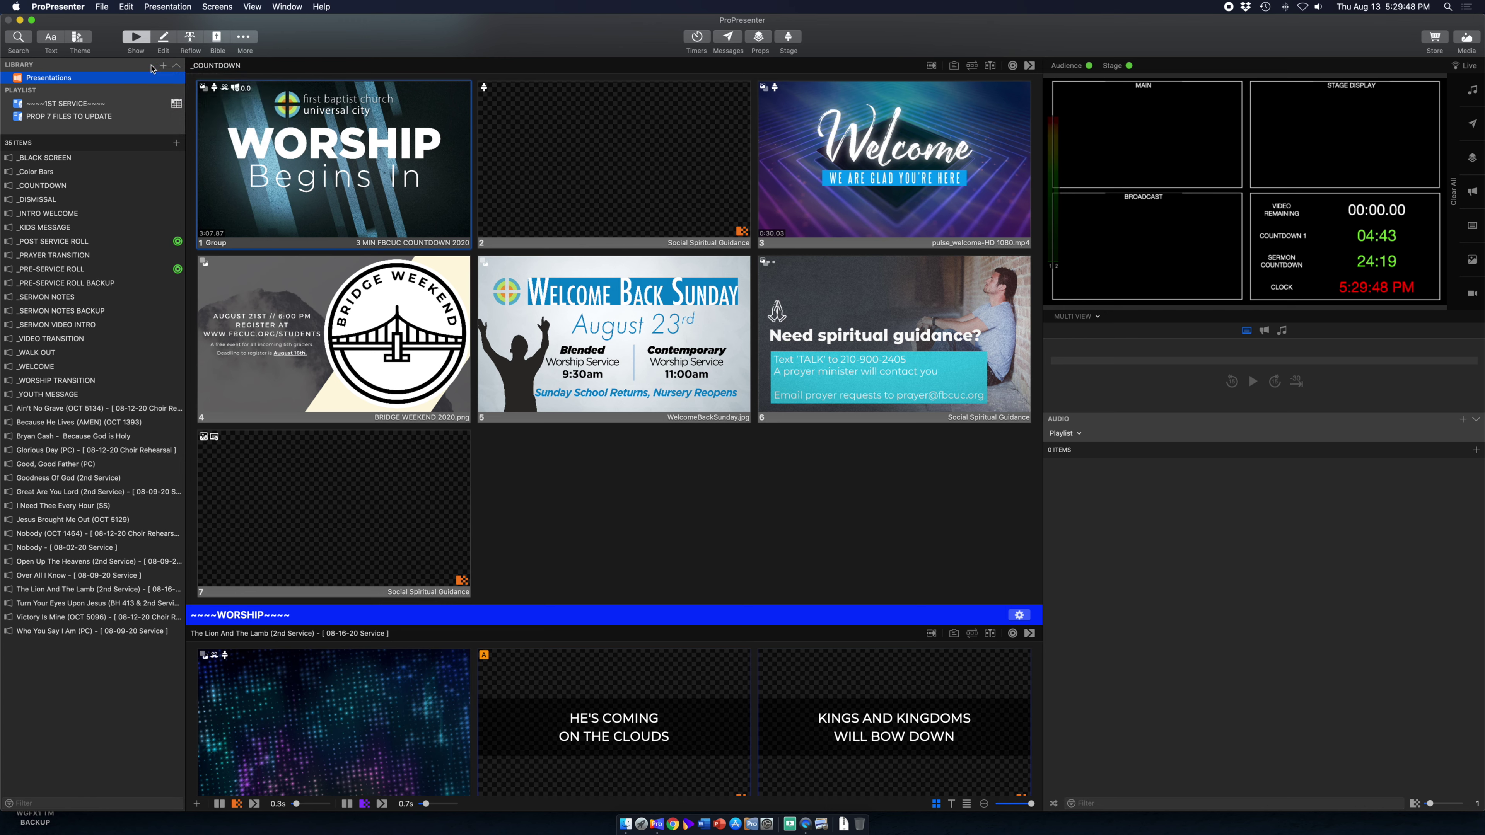
pyautogui.click(177, 67)
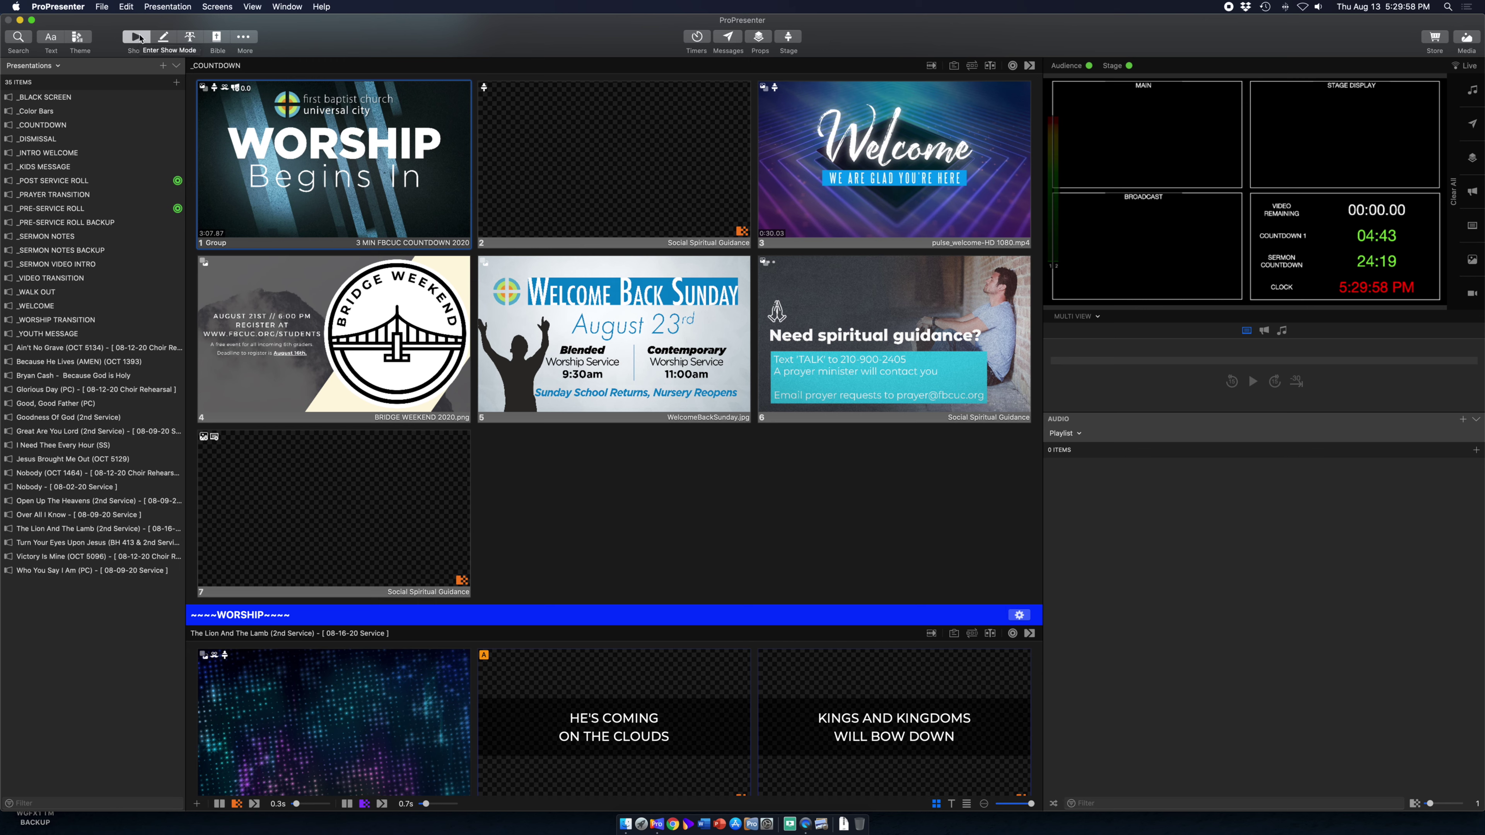
# - Open the _COUNTDOWN presentation in the editor, return to the show view, and clear all outputs
pyautogui.click(164, 38)
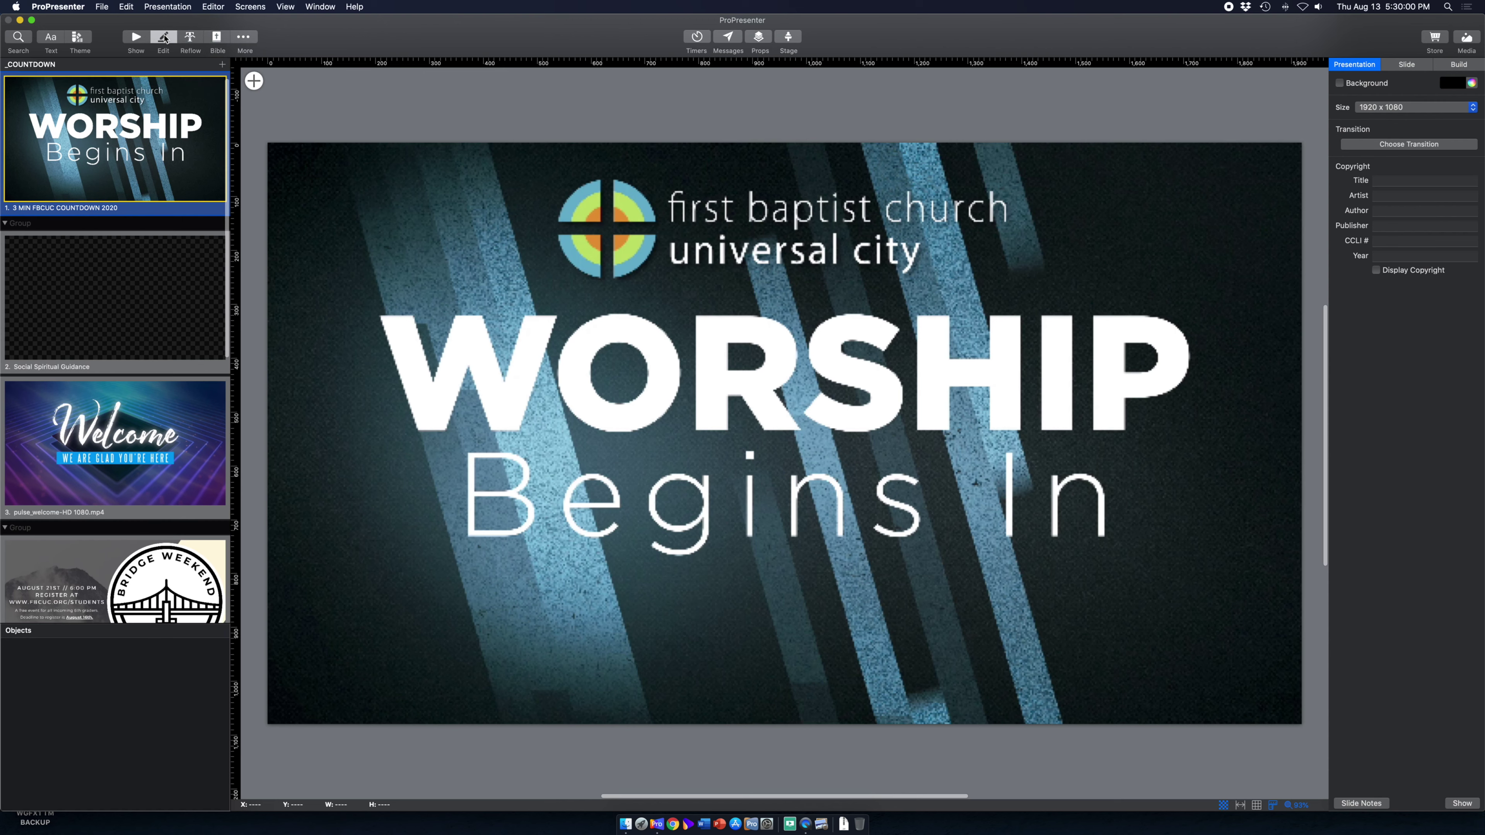
pyautogui.click(138, 37)
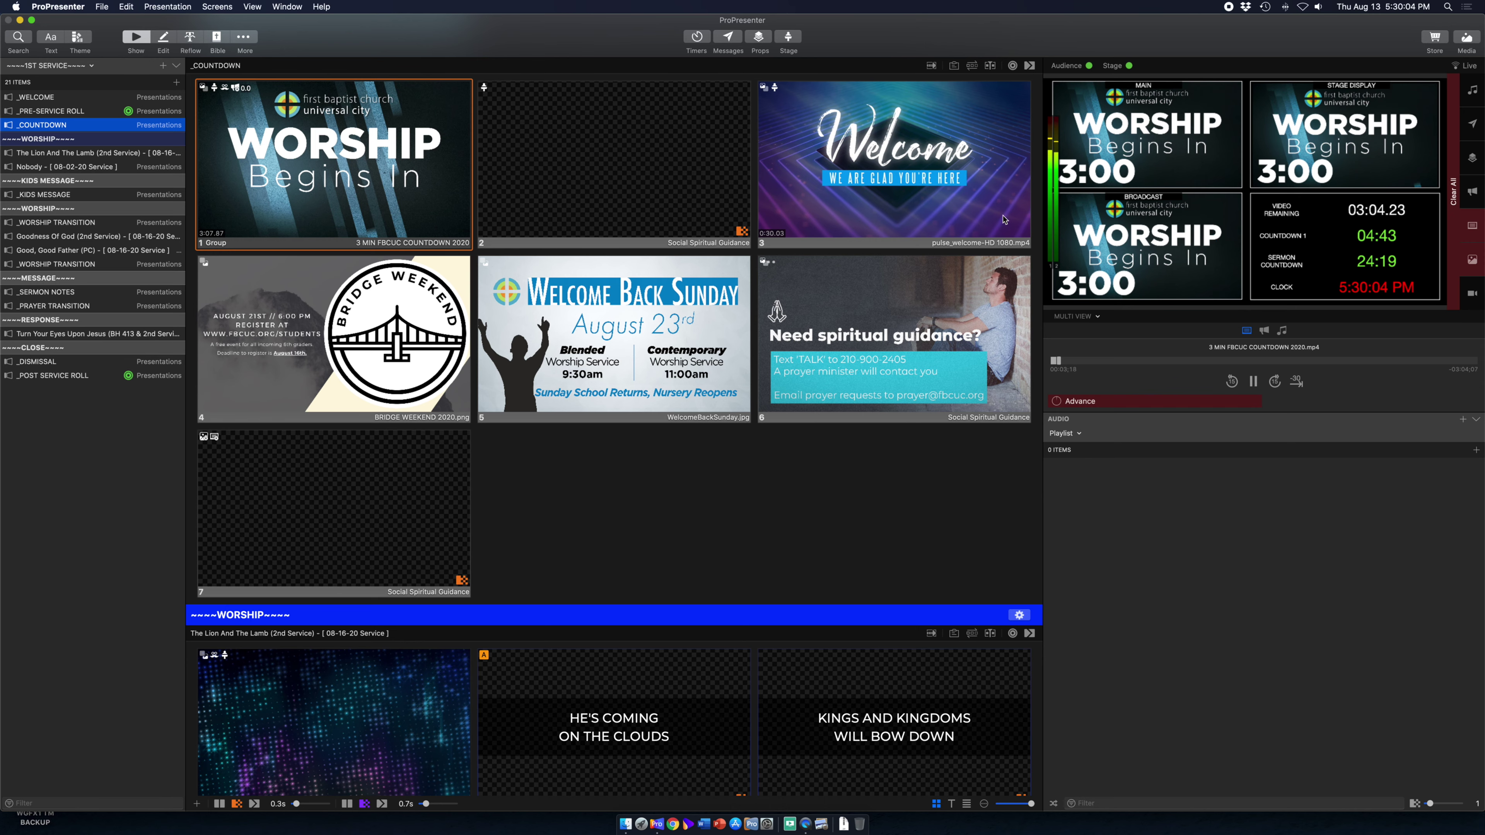
pyautogui.click(1453, 198)
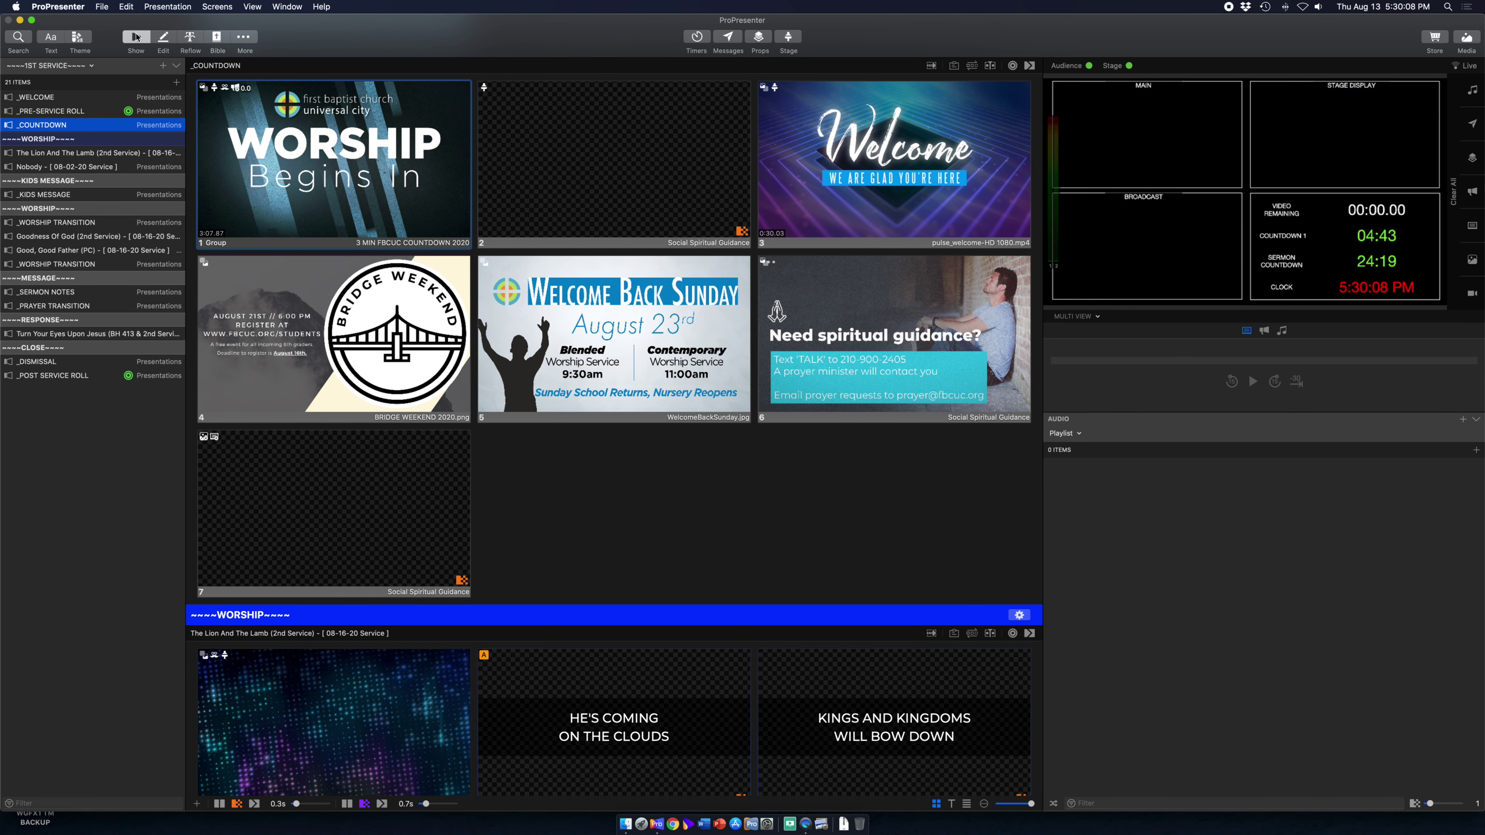
# - Preview the Reflow editor and the Stage Editor's WORSHIP LYRICS layout, then return to the show view
pyautogui.click(190, 37)
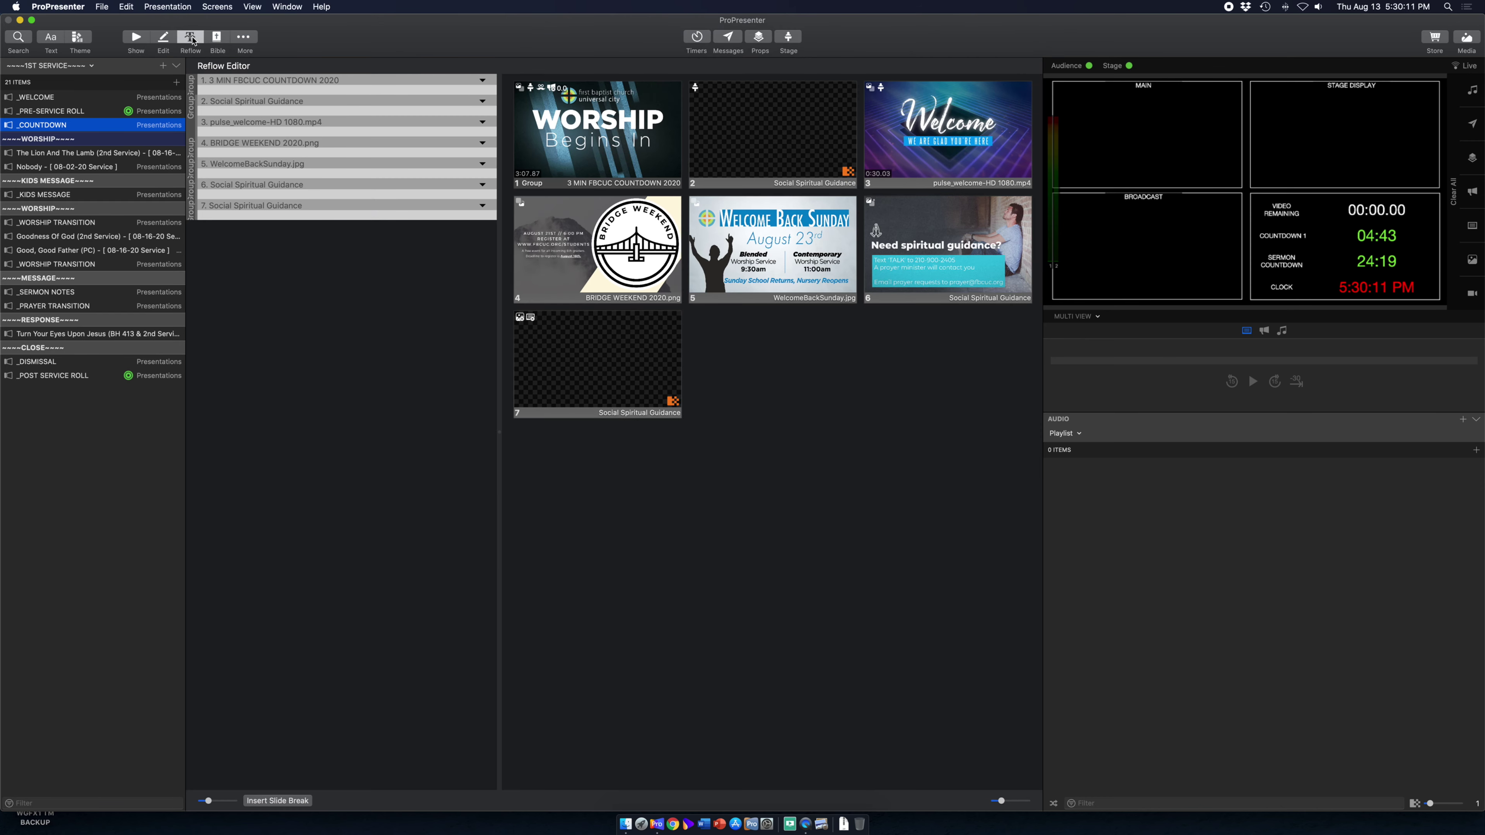
pyautogui.click(136, 37)
pyautogui.click(242, 42)
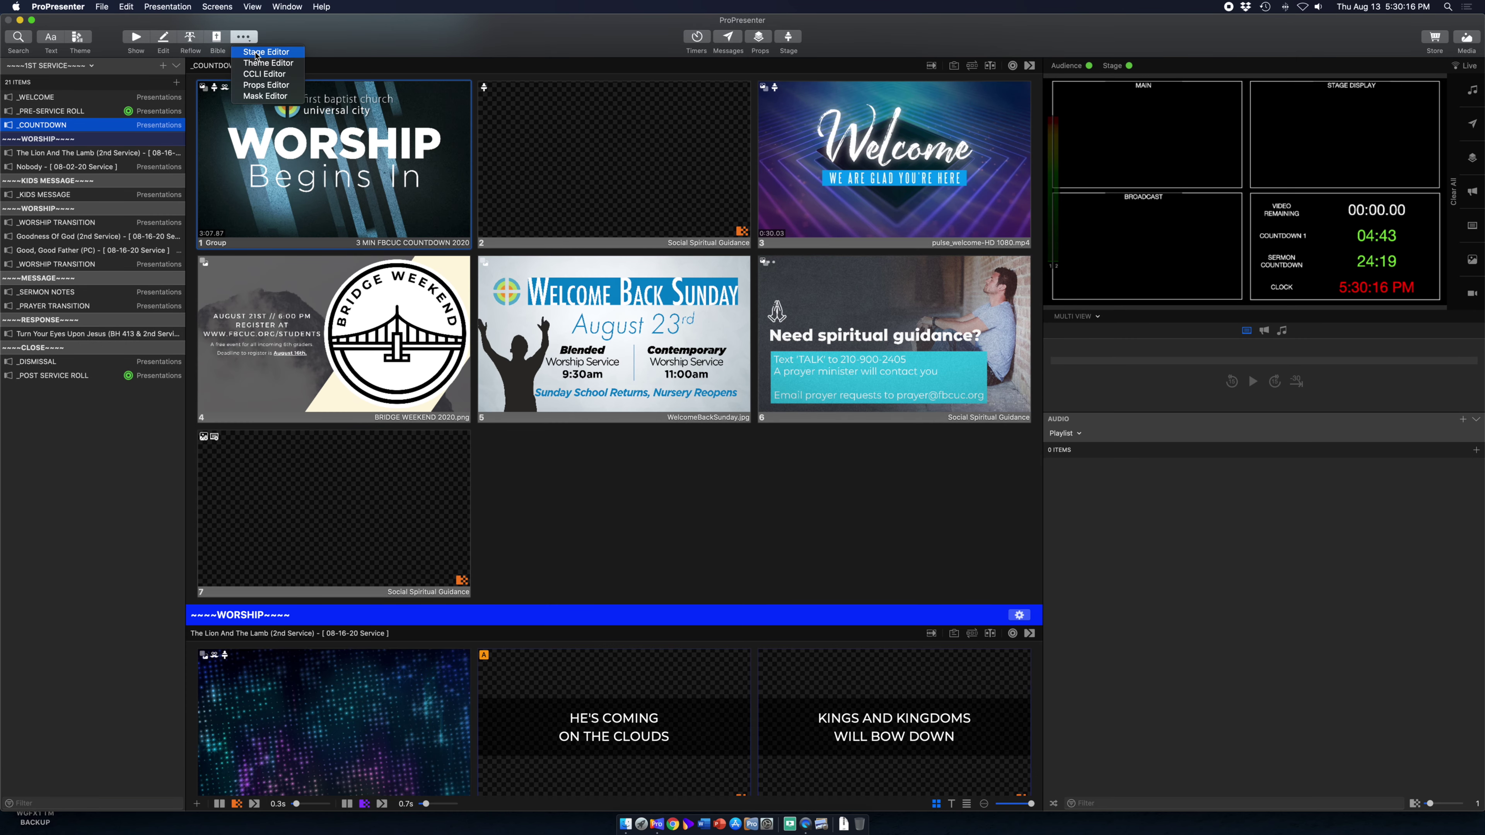
pyautogui.click(255, 53)
pyautogui.click(135, 39)
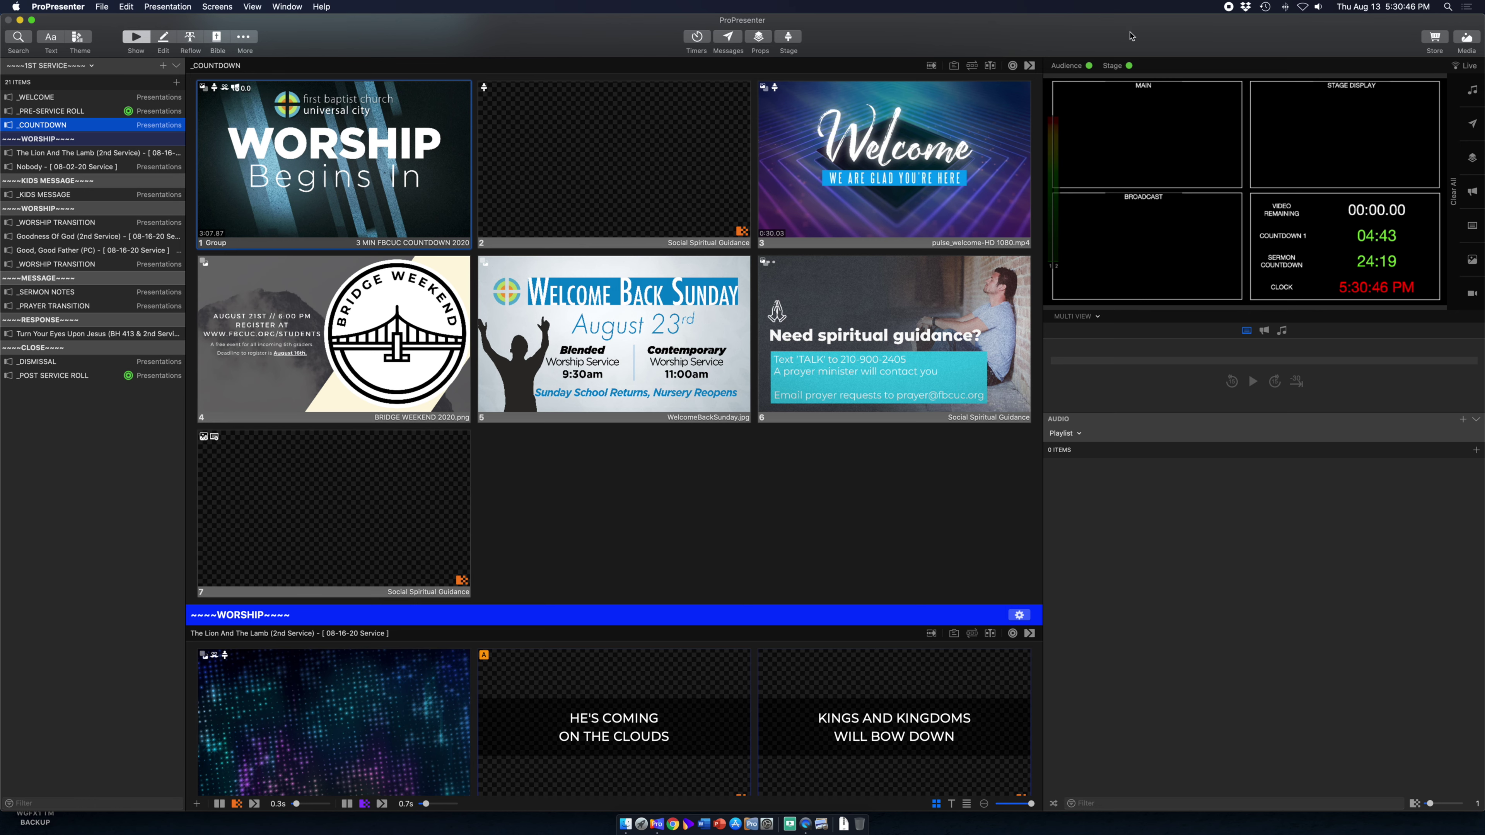
# - Clear the media, announcements, audio and live video layers, then send _COUNTDOWN slide 1 live
pyautogui.click(1454, 194)
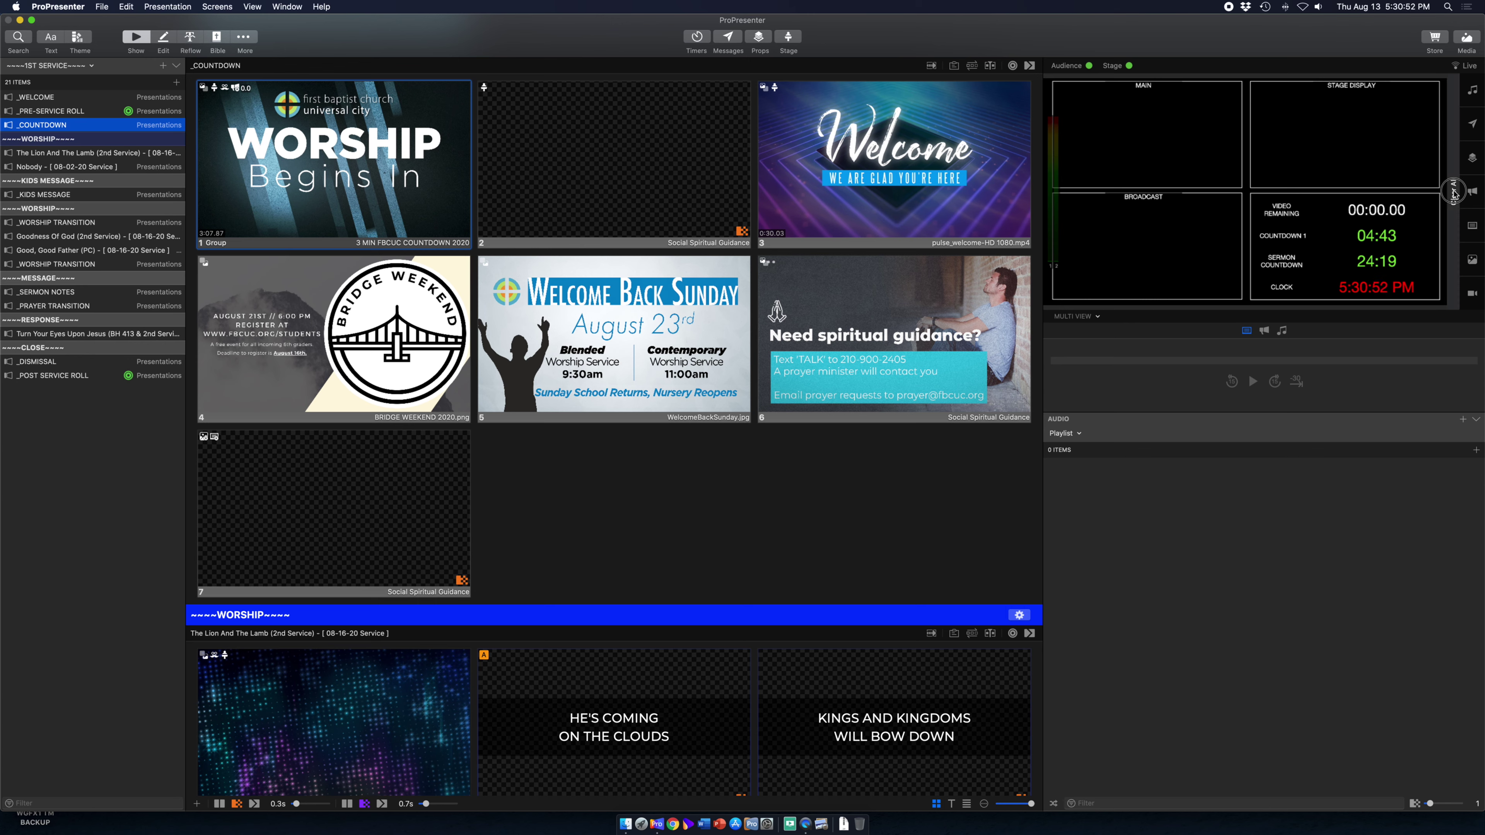
pyautogui.click(1470, 256)
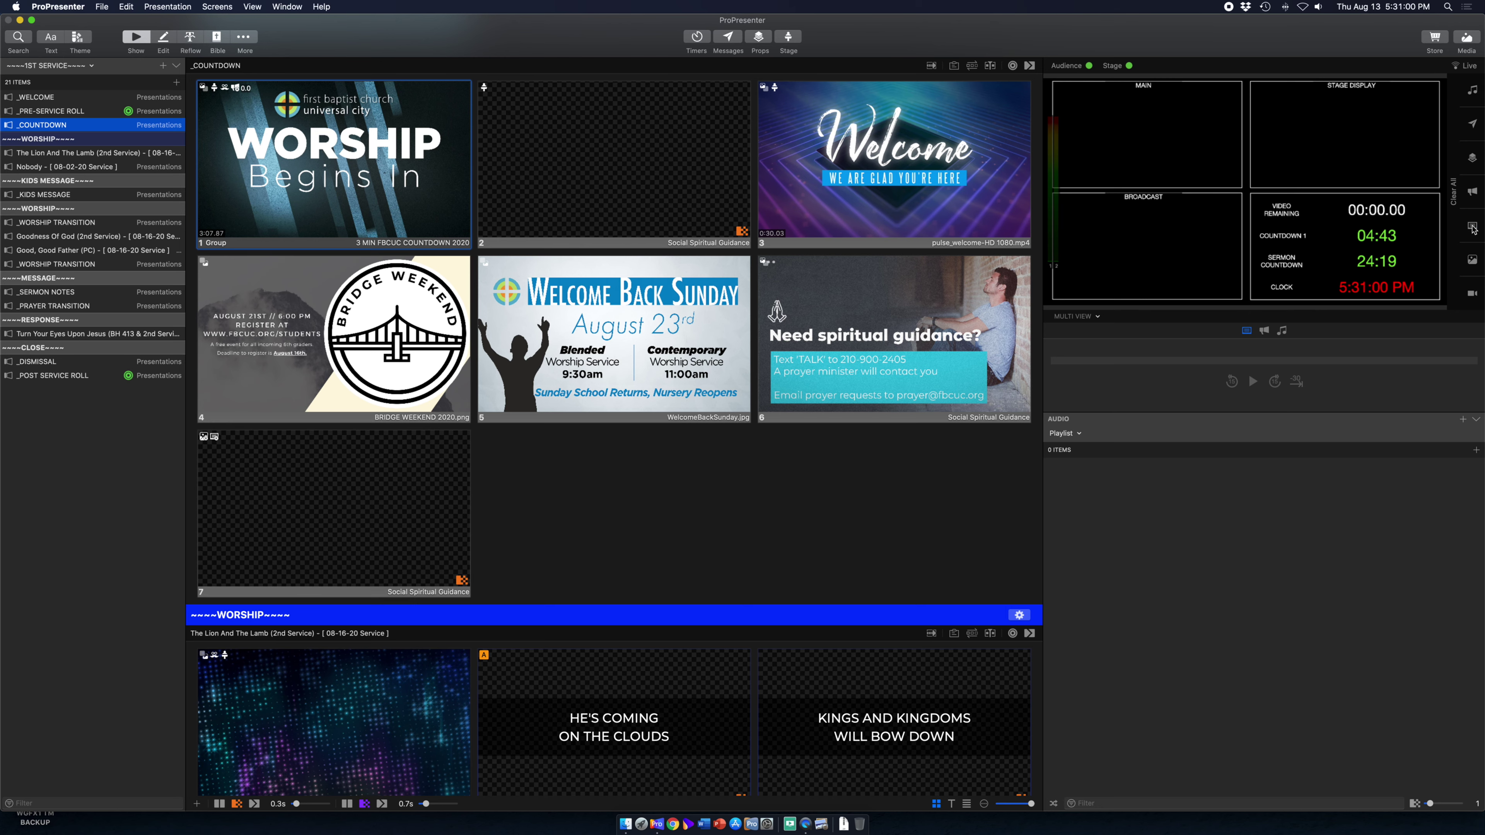
pyautogui.click(1472, 194)
pyautogui.click(1472, 91)
pyautogui.click(1472, 91)
pyautogui.click(1473, 296)
pyautogui.click(1473, 295)
pyautogui.click(315, 141)
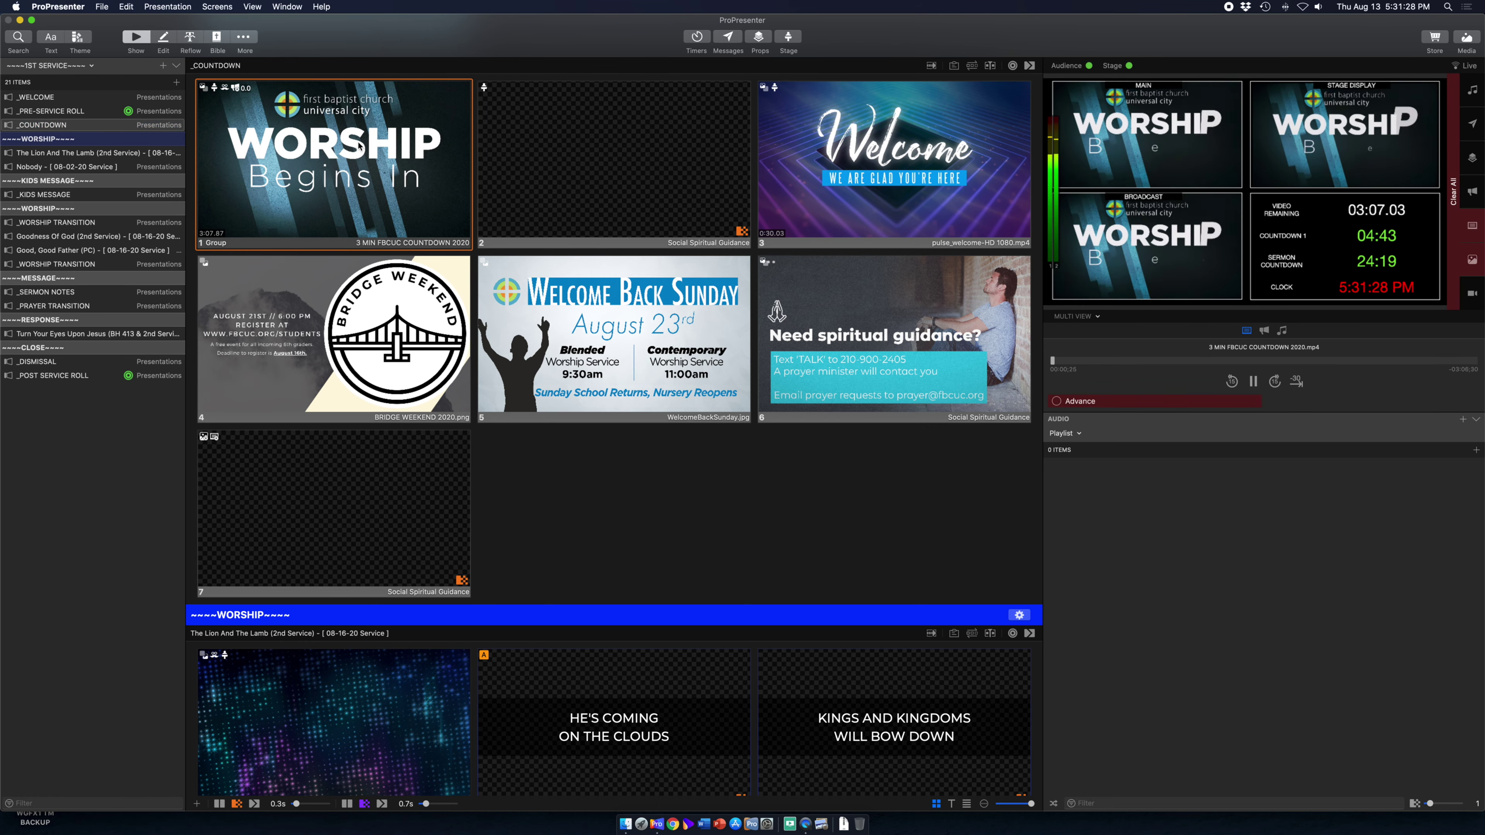
# - Put the _WELCOME Welcome video live, advance to Welcome Back Sunday, and bring up the Looks list
pyautogui.scroll(2, 354, 152)
pyautogui.scroll(10, 354, 152)
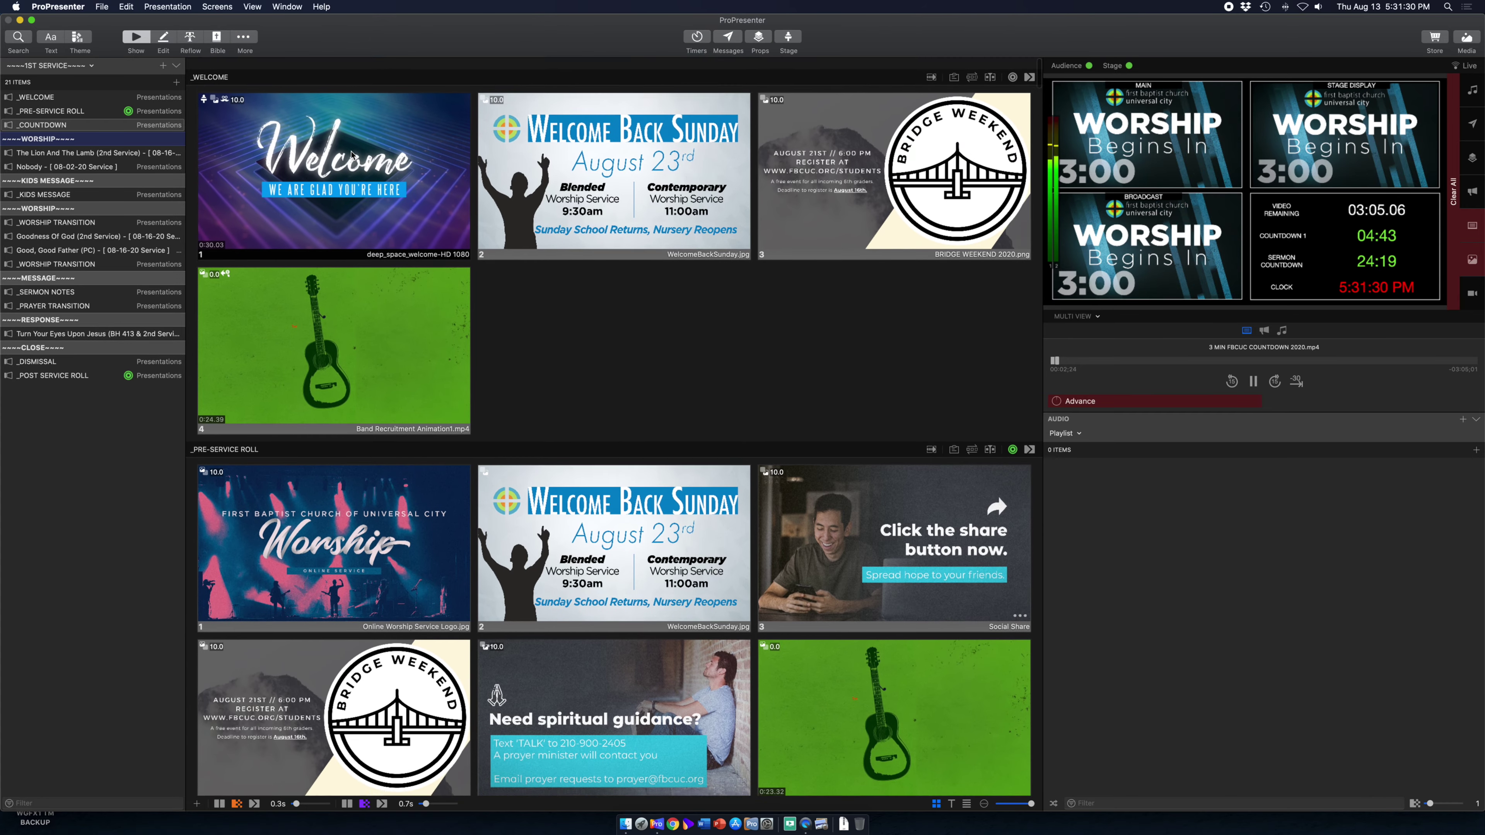
pyautogui.click(354, 153)
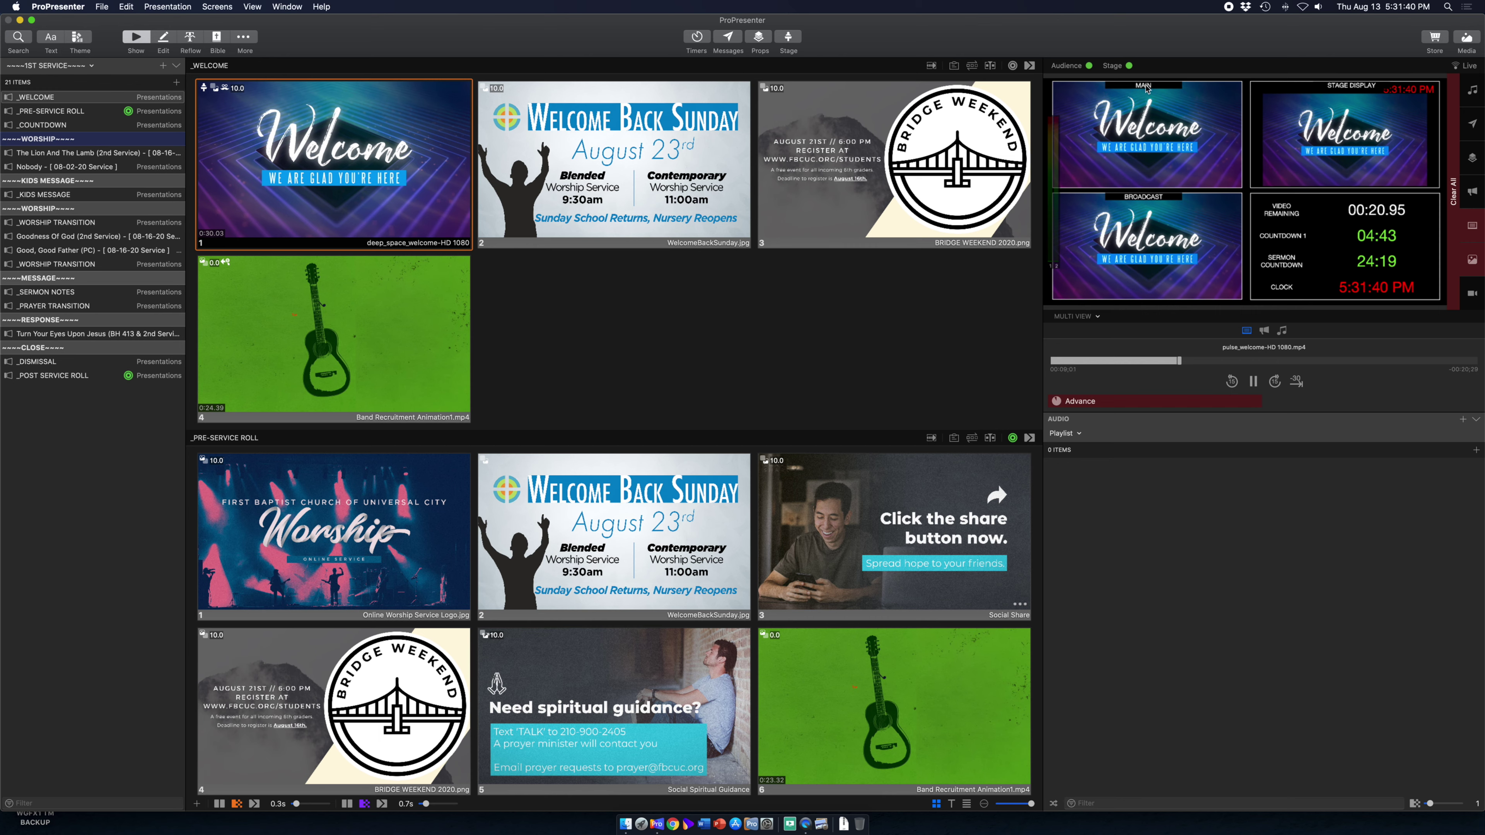
pyautogui.press('Right')
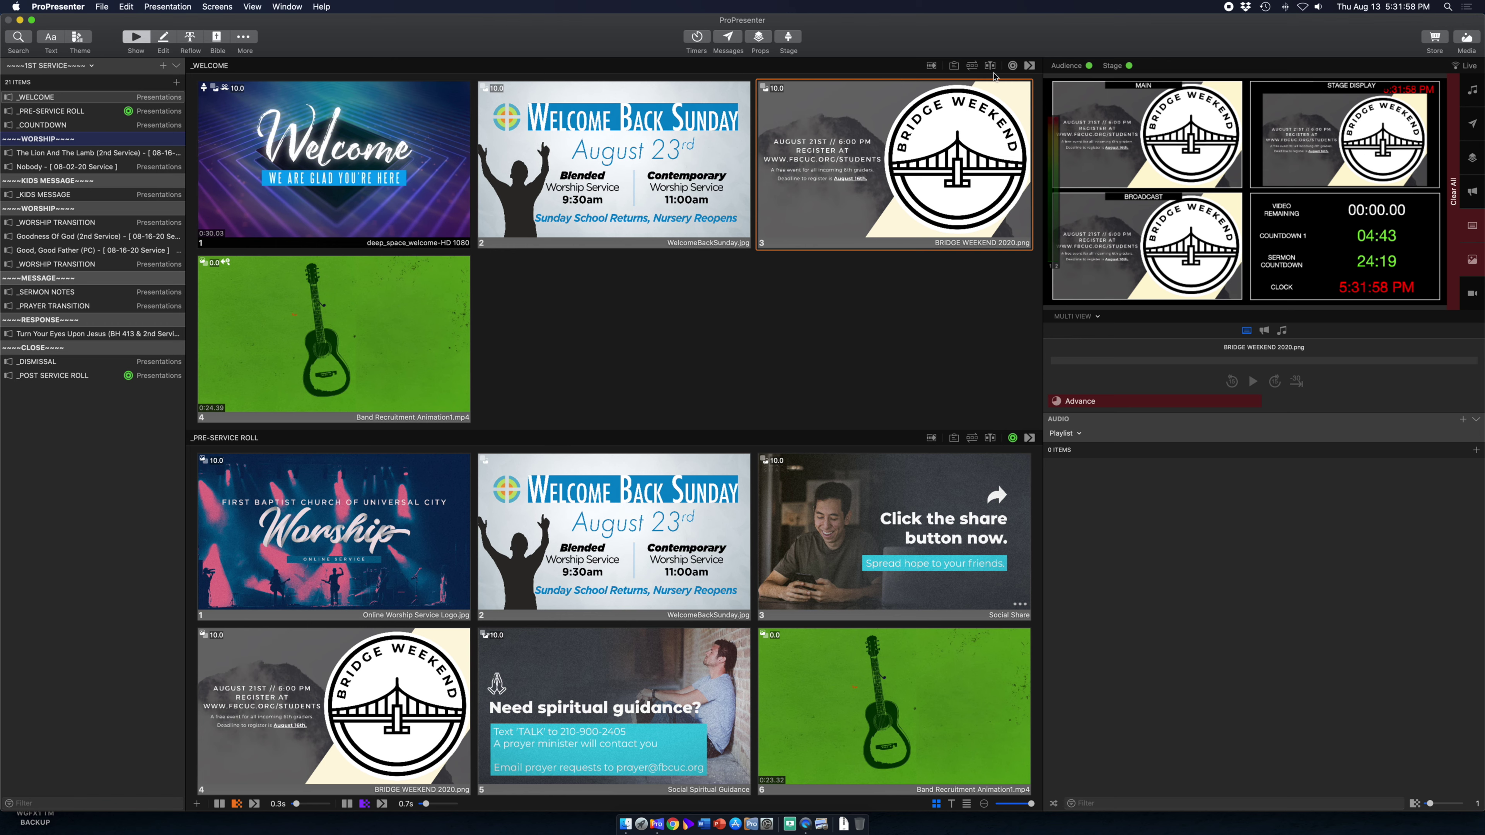
pyautogui.click(1013, 66)
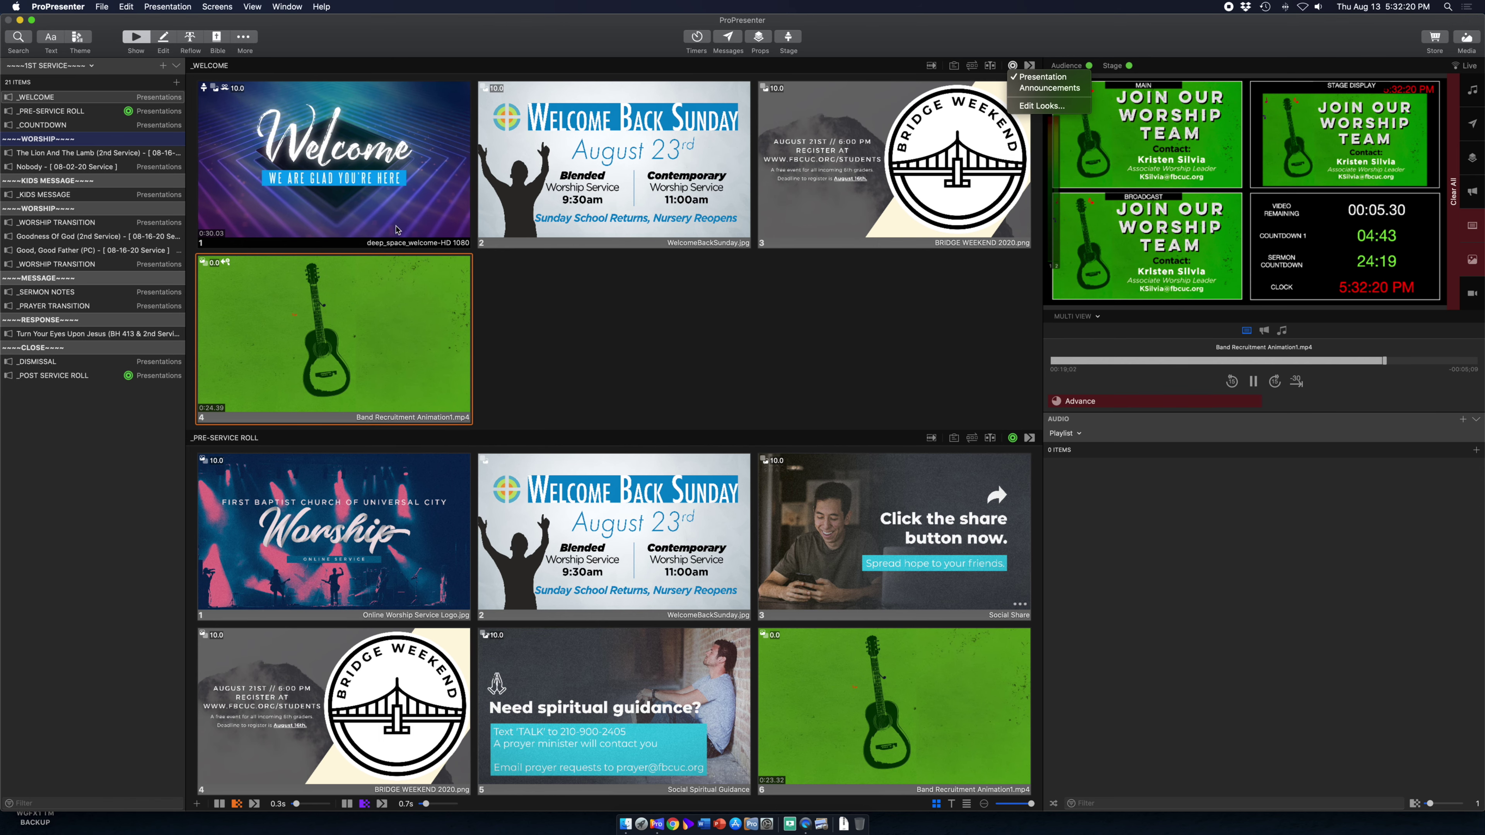
# - Send the Online Worship Service slide live, then advance through Welcome Back Sunday to Bridge Weekend
pyautogui.click(367, 513)
pyautogui.click(375, 509)
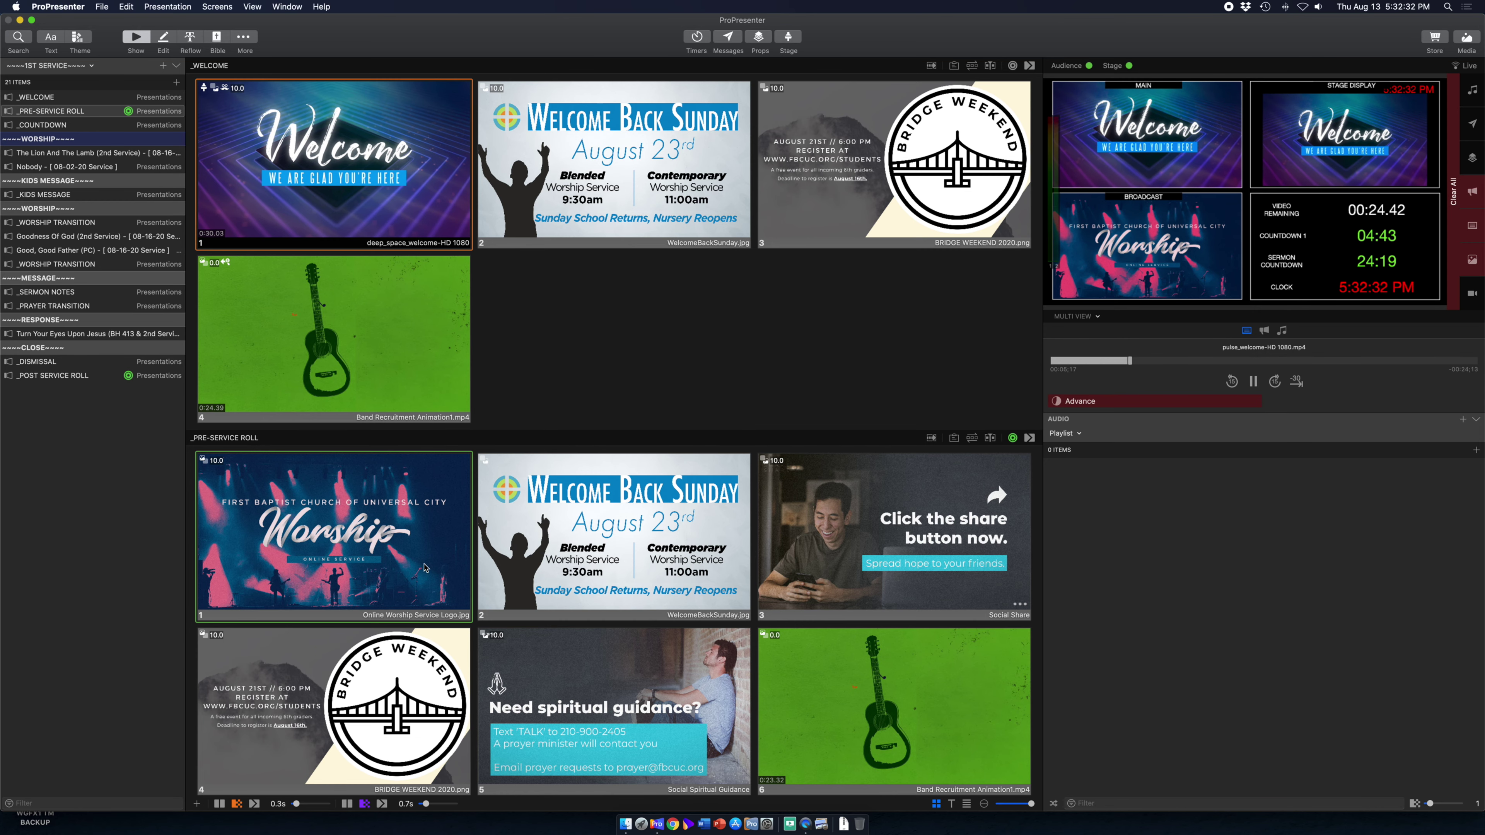
pyautogui.scroll(-3, 458, 671)
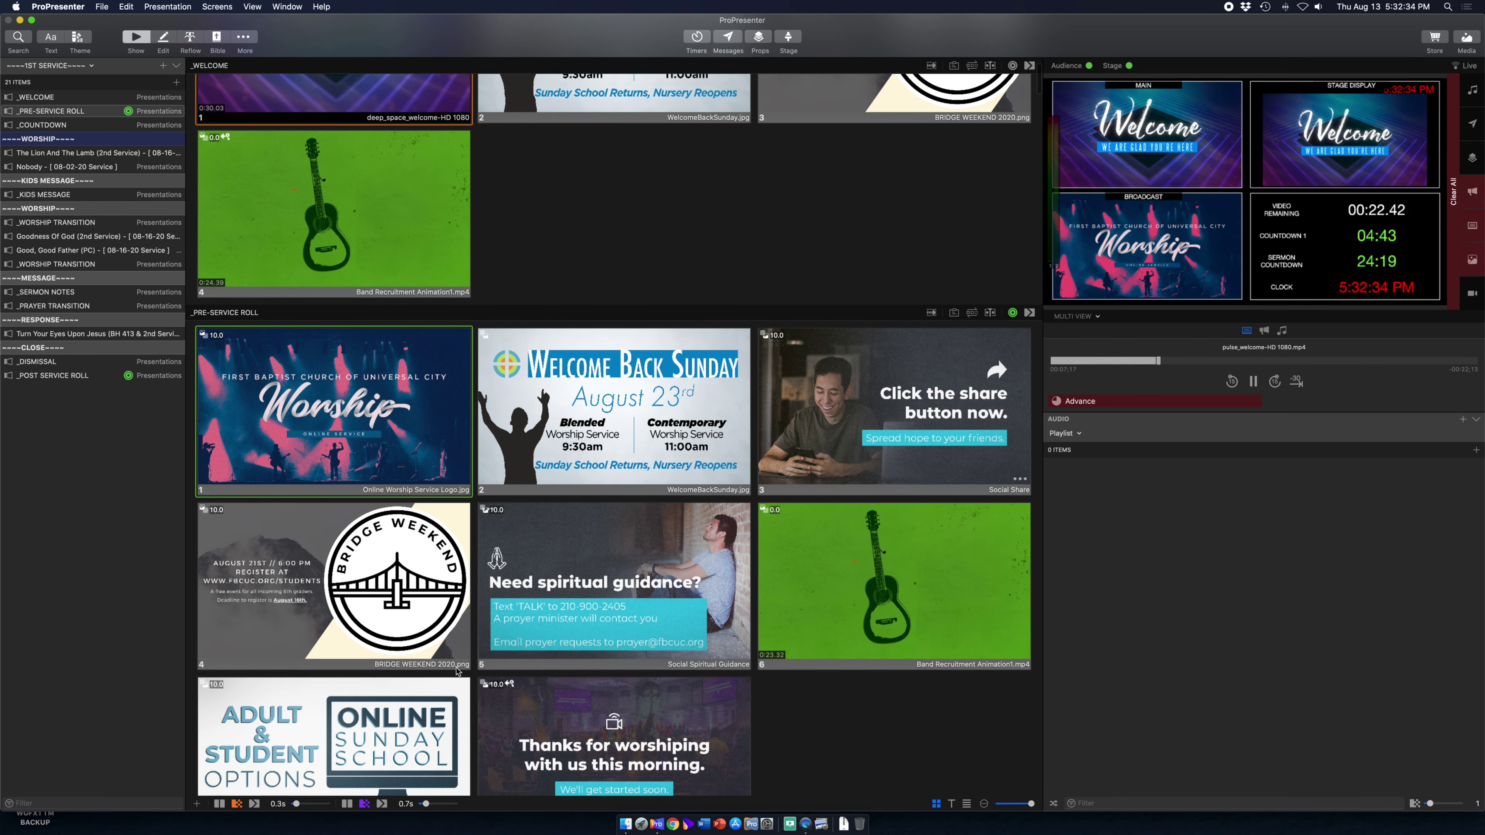
pyautogui.scroll(-2, 458, 671)
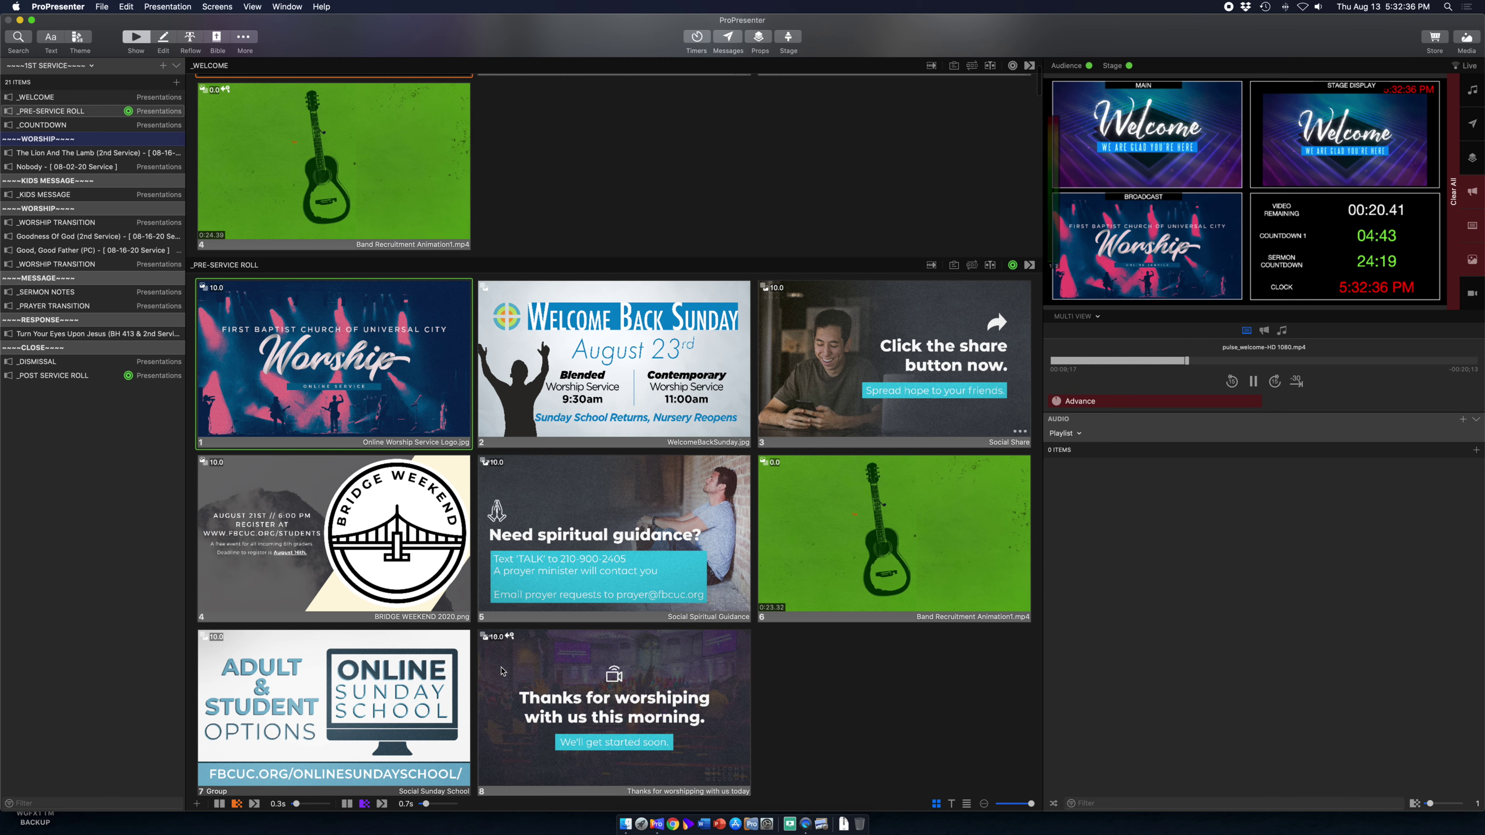
pyautogui.press('Right')
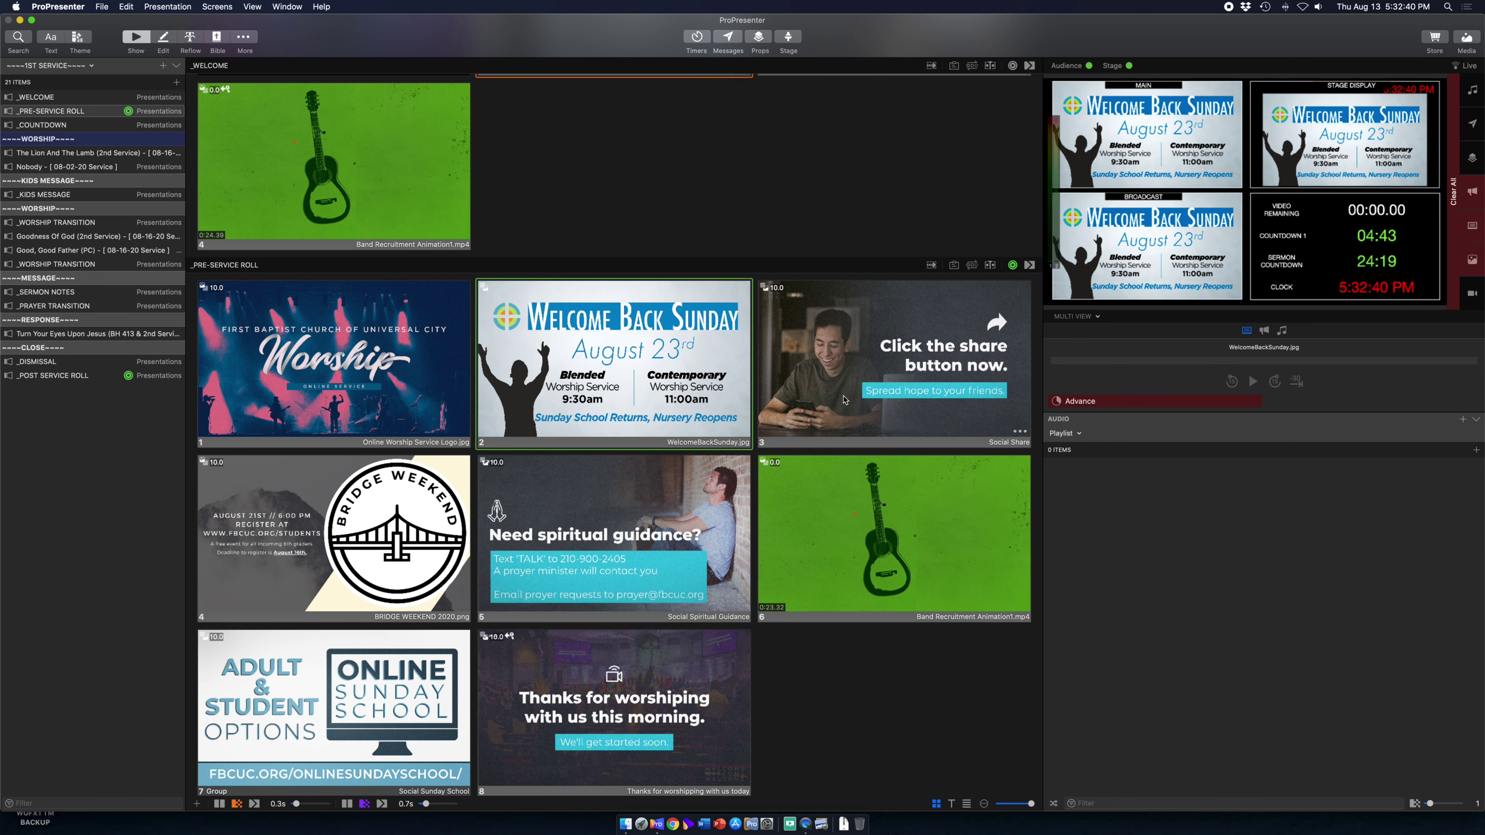
pyautogui.scroll(5, 852, 397)
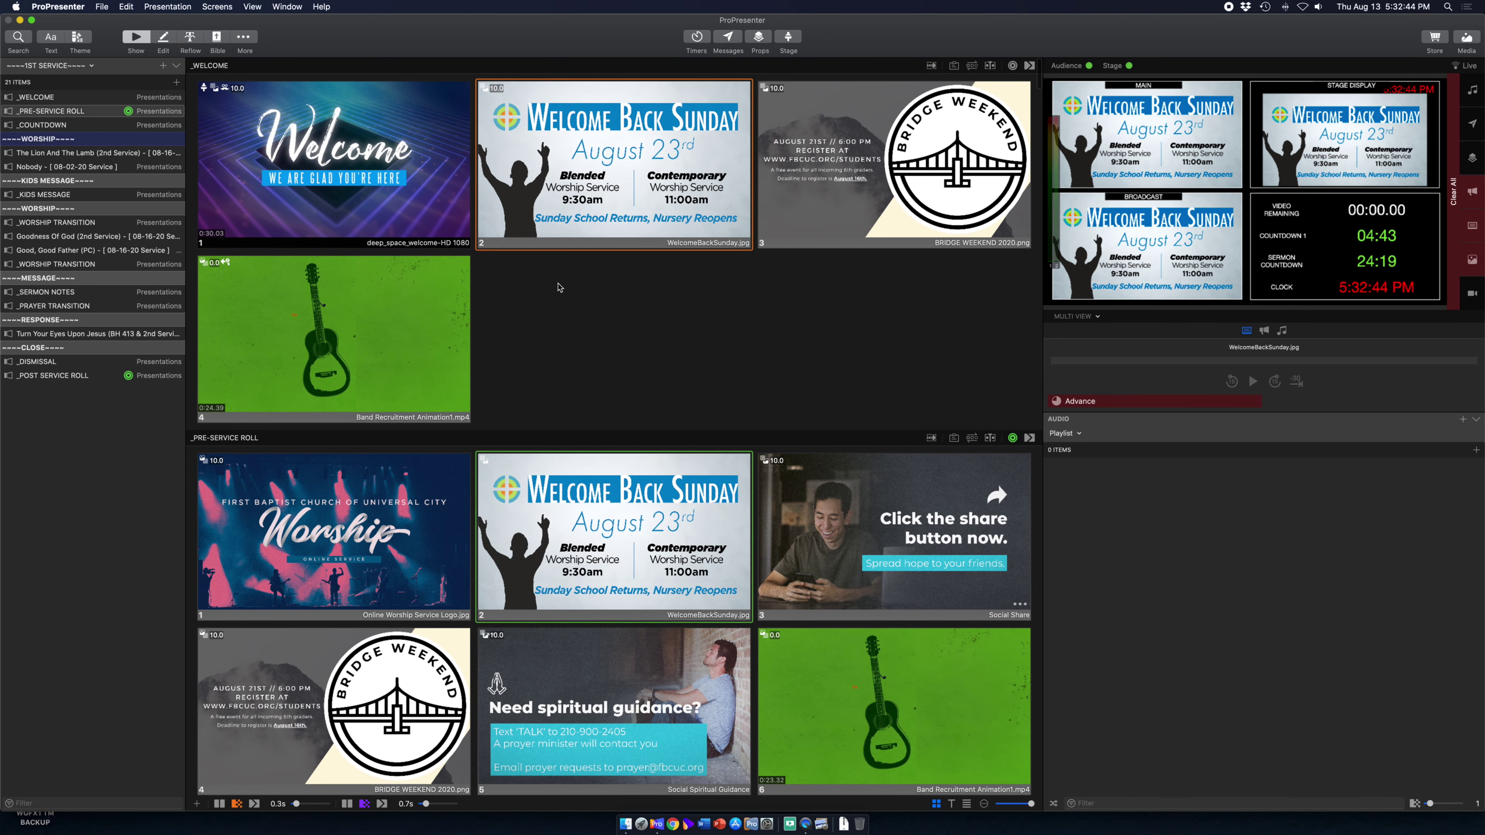
pyautogui.press('Right')
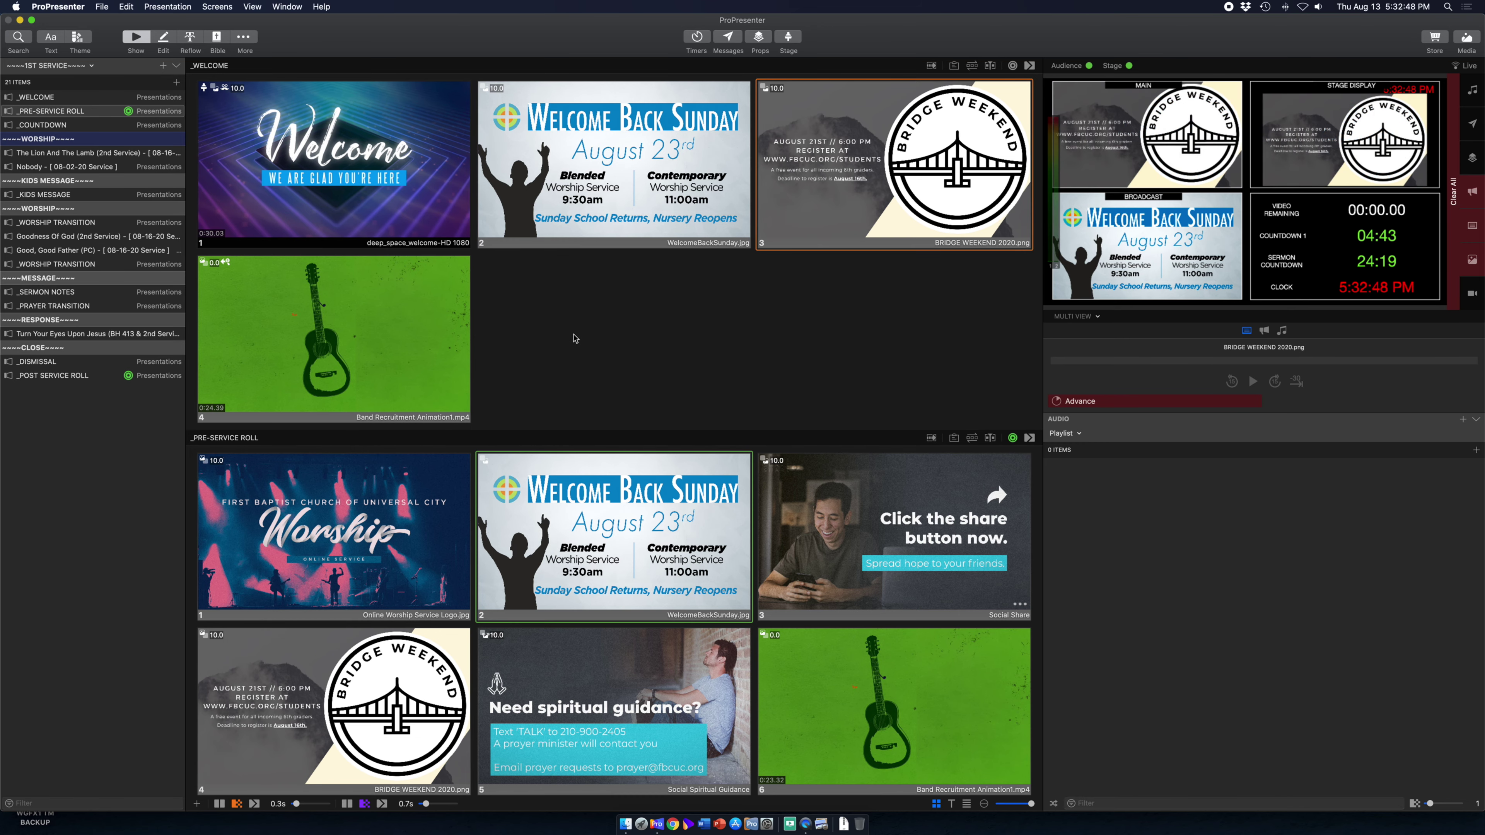
pyautogui.scroll(-3, 574, 339)
pyautogui.scroll(2, 574, 341)
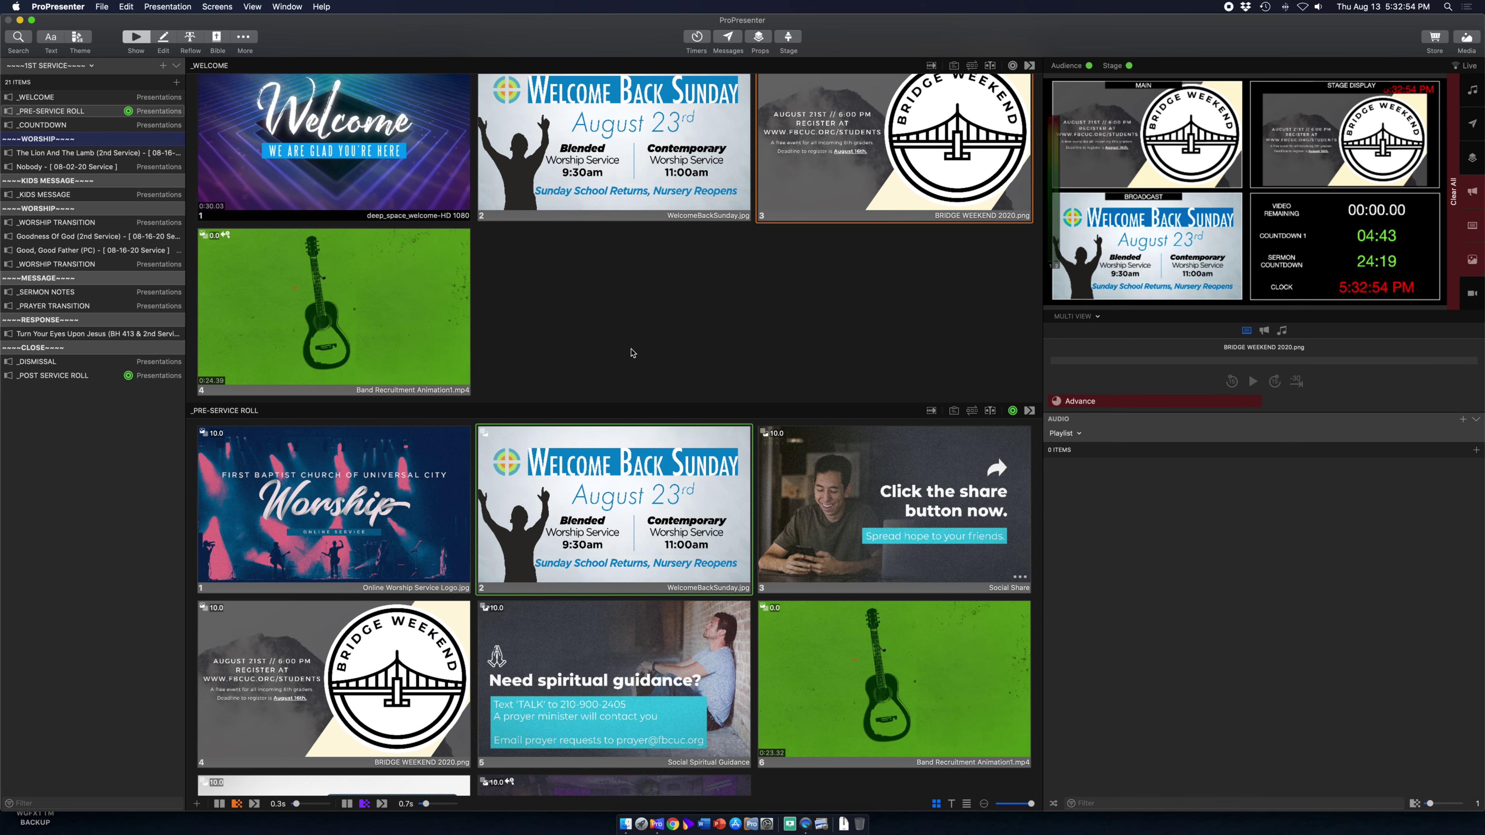
pyautogui.scroll(-4, 631, 353)
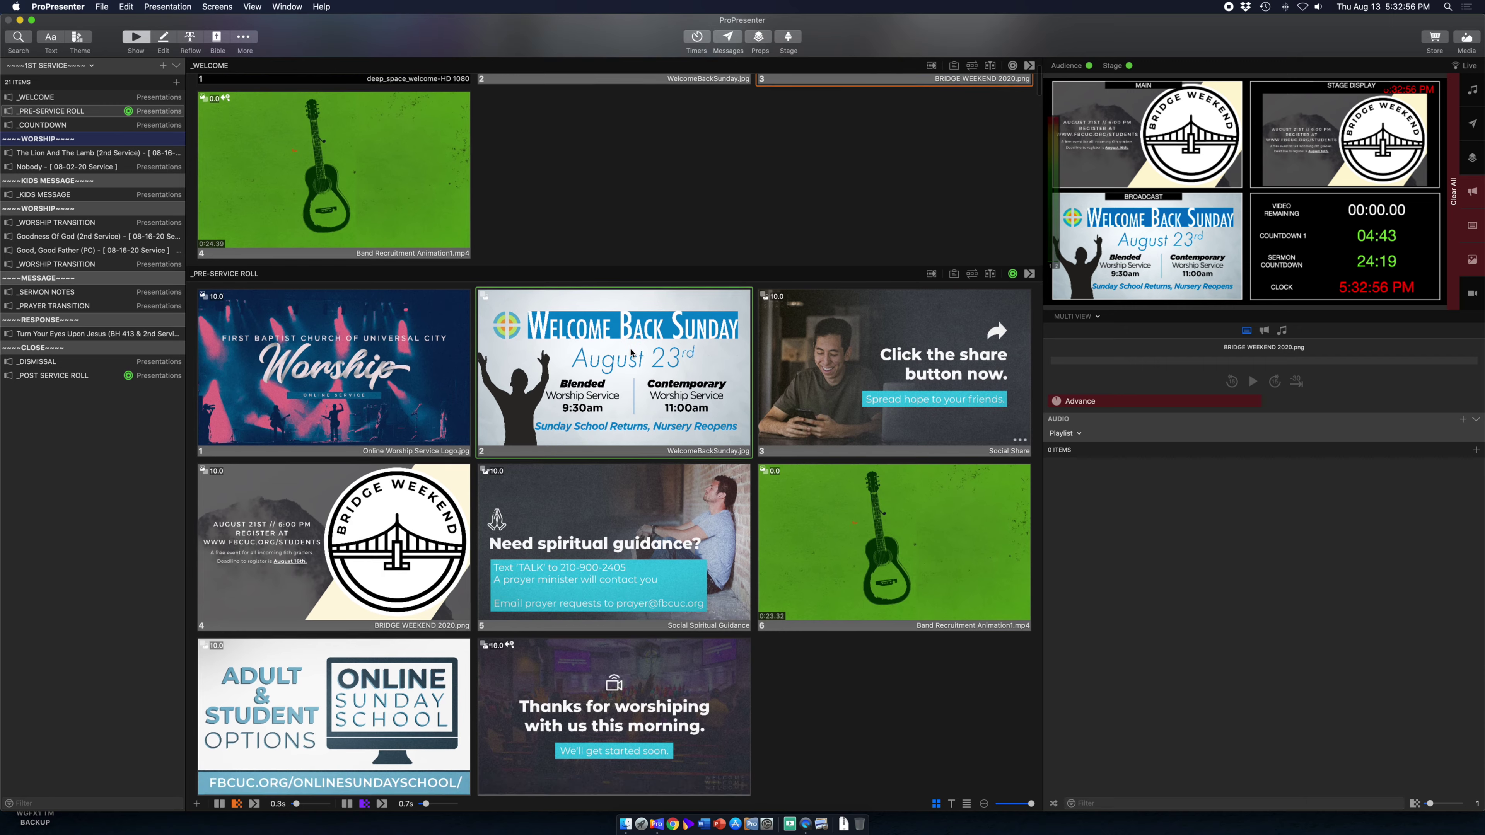
pyautogui.scroll(-3, 631, 353)
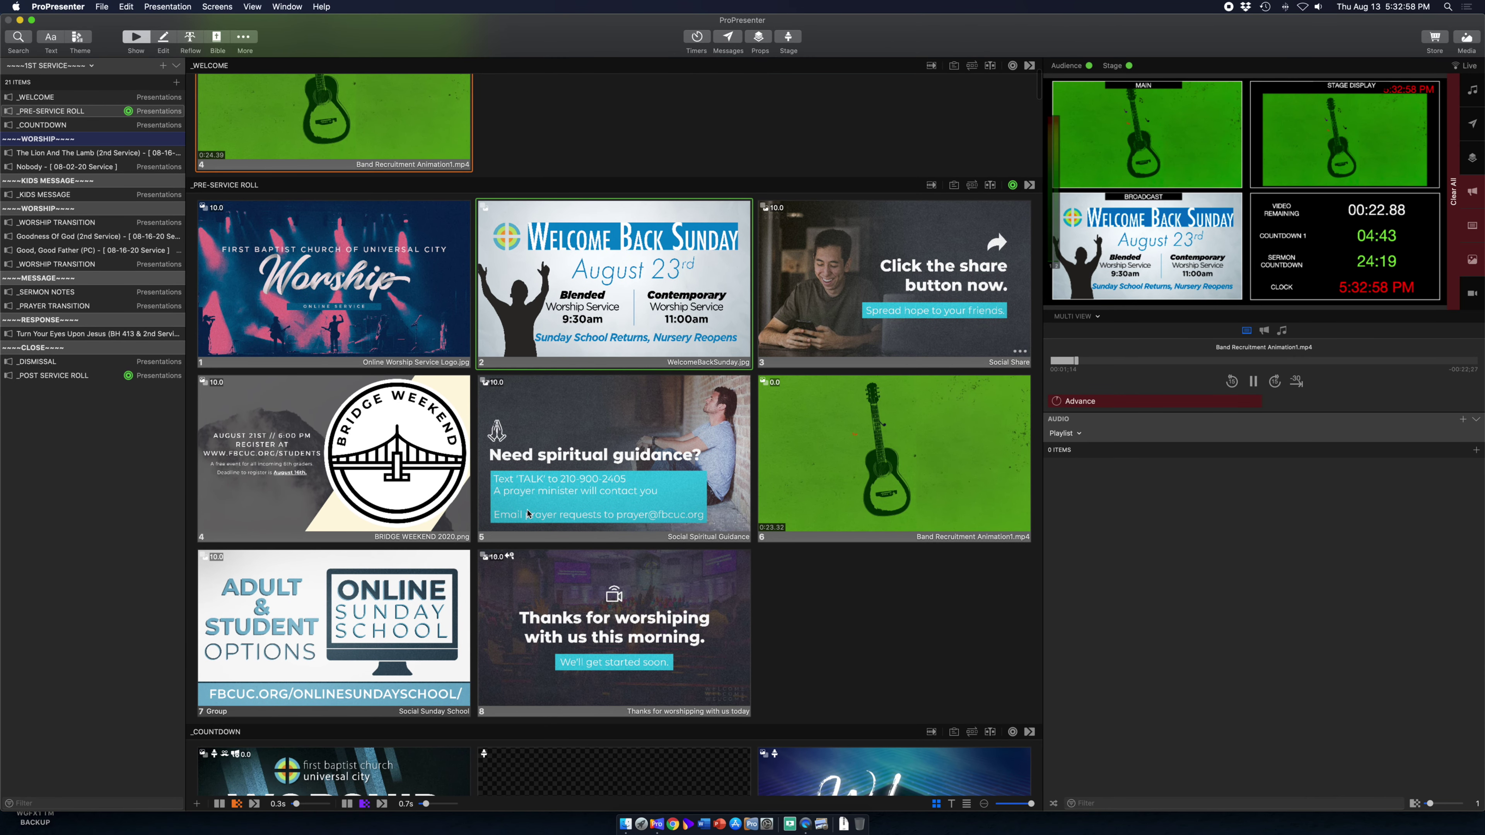
pyautogui.scroll(-1, 585, 567)
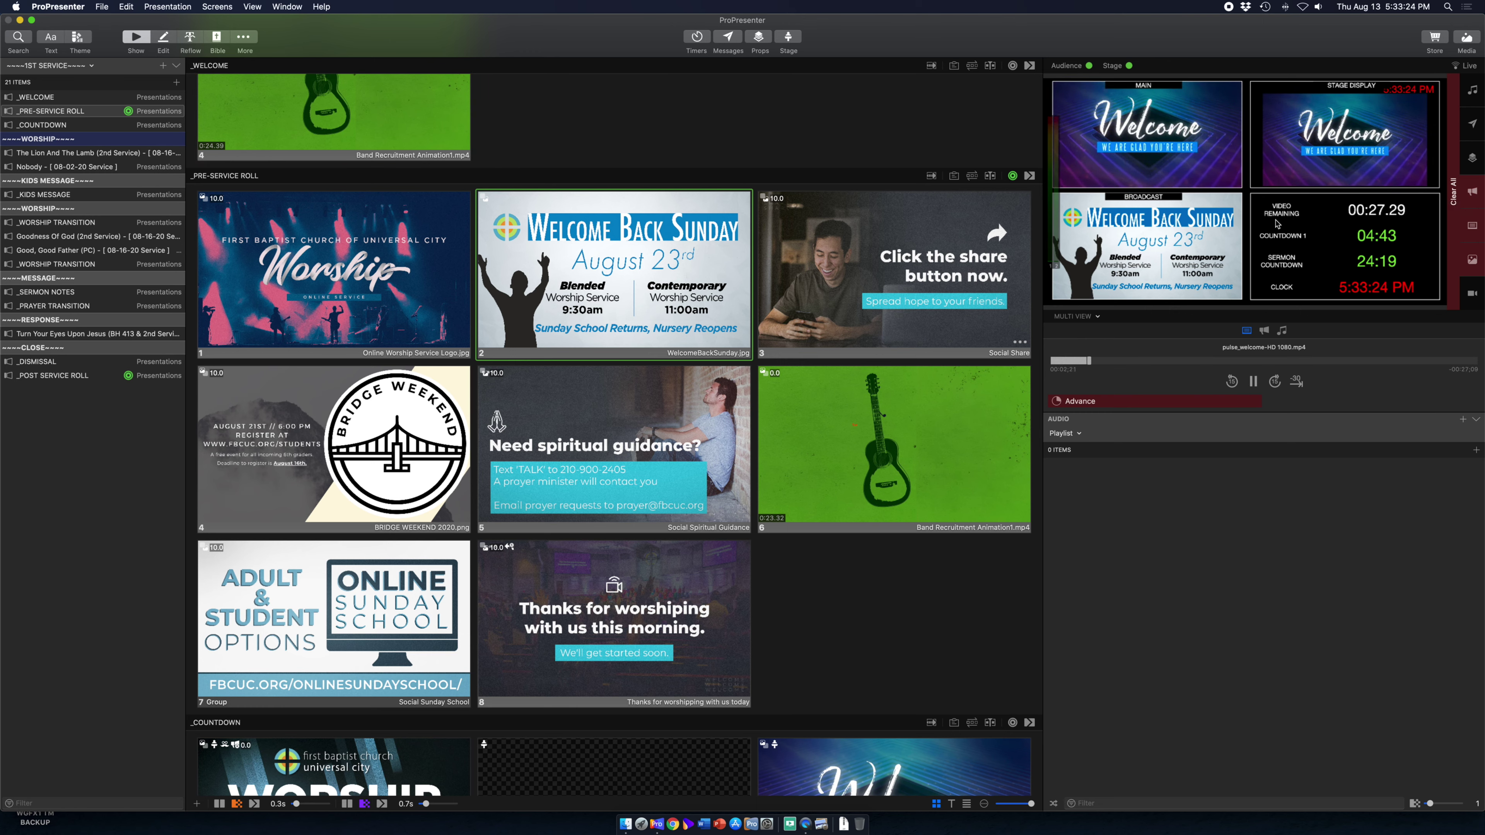
# - Clear the announcement slide, the remaining slide layer, and the Welcome video from all outputs
pyautogui.click(1473, 193)
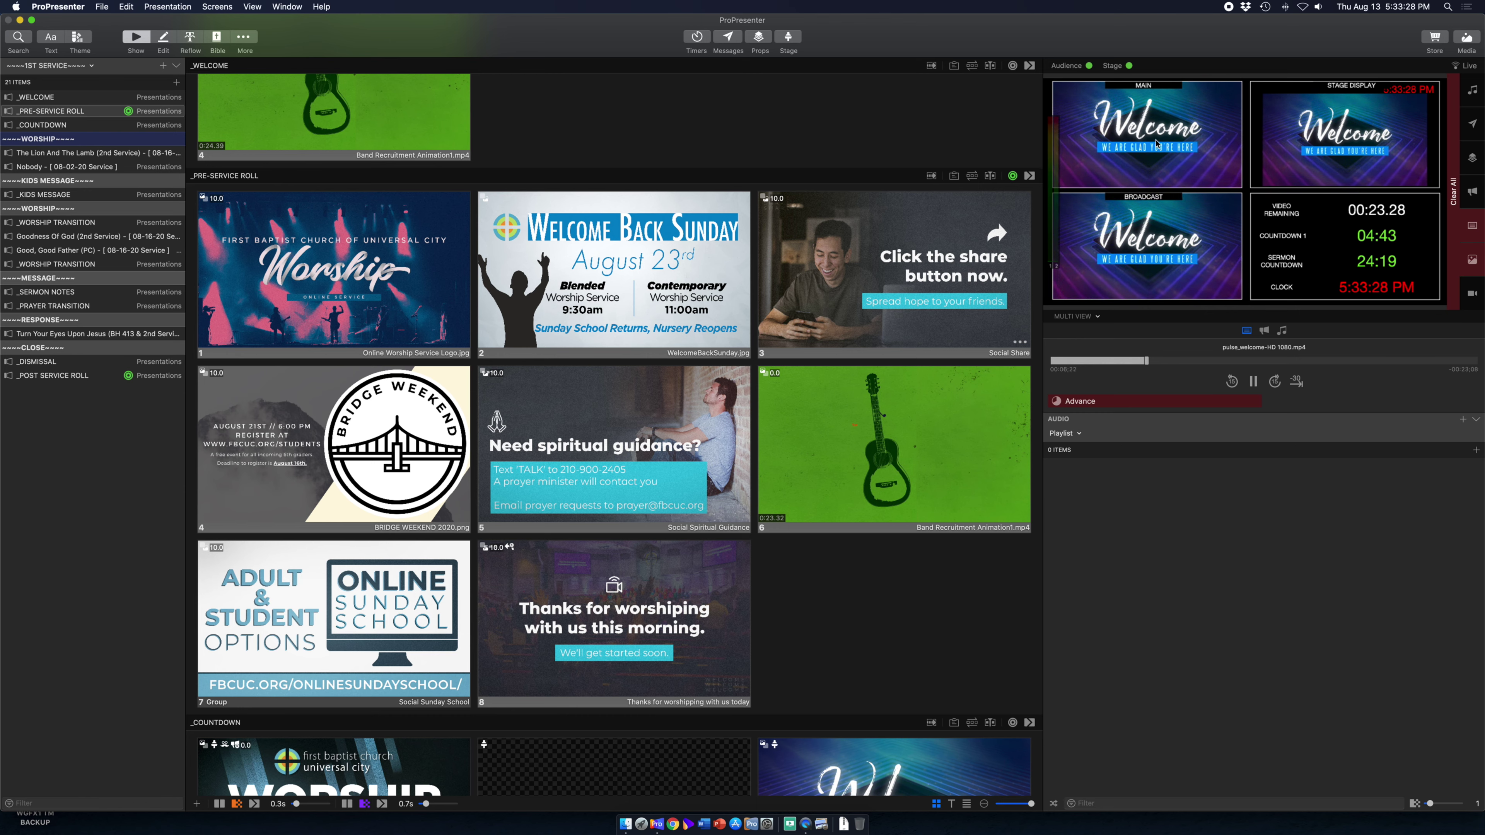
pyautogui.click(1473, 227)
pyautogui.click(1473, 259)
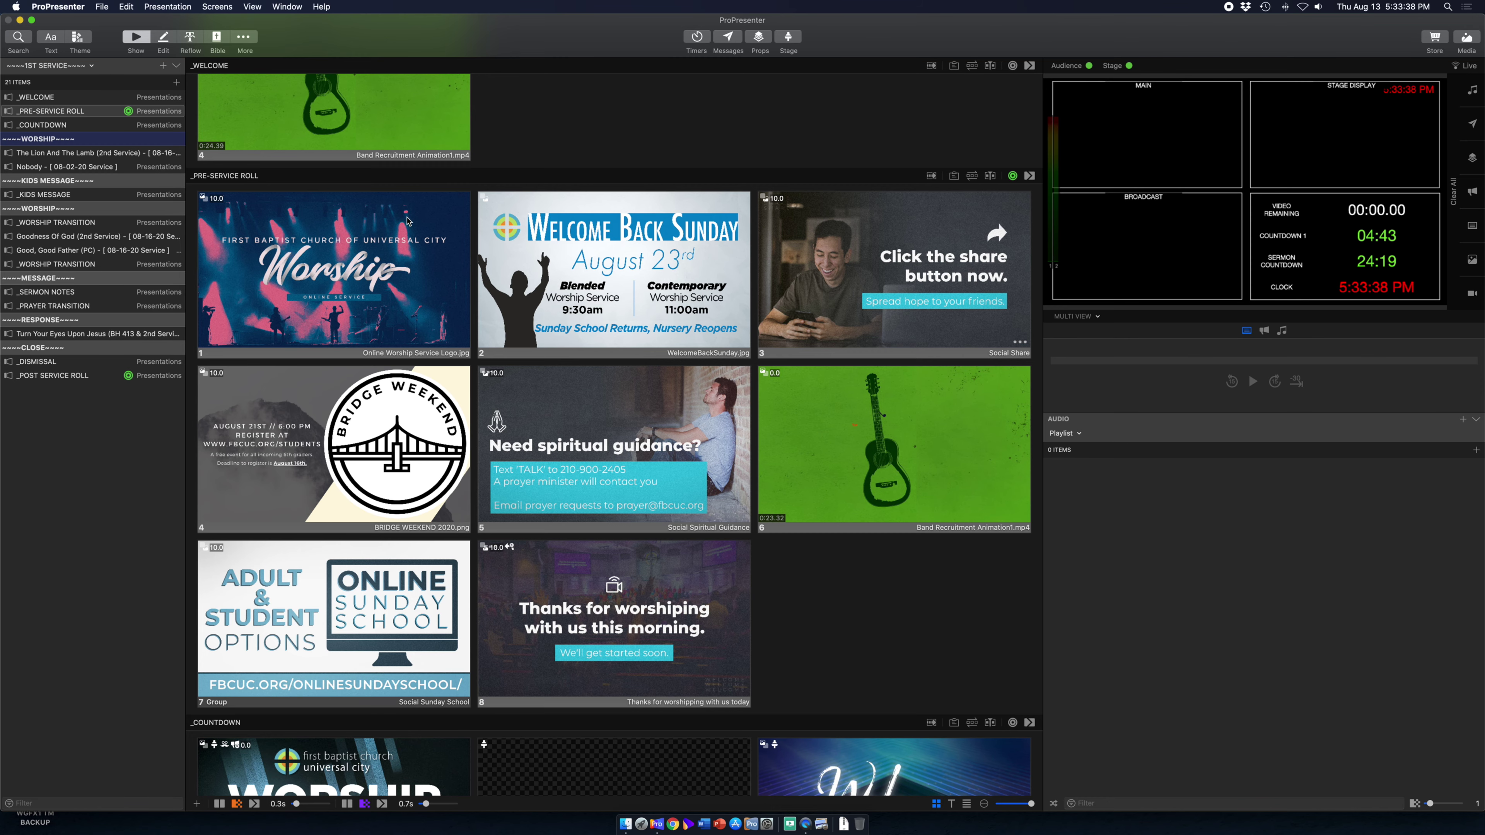
pyautogui.scroll(5, 408, 221)
# - Retrigger the Welcome and Pre-Service Worship slides around a Clear All, then restart the WORSHIP Begins In countdown
pyautogui.click(394, 197)
pyautogui.click(334, 543)
pyautogui.click(1456, 195)
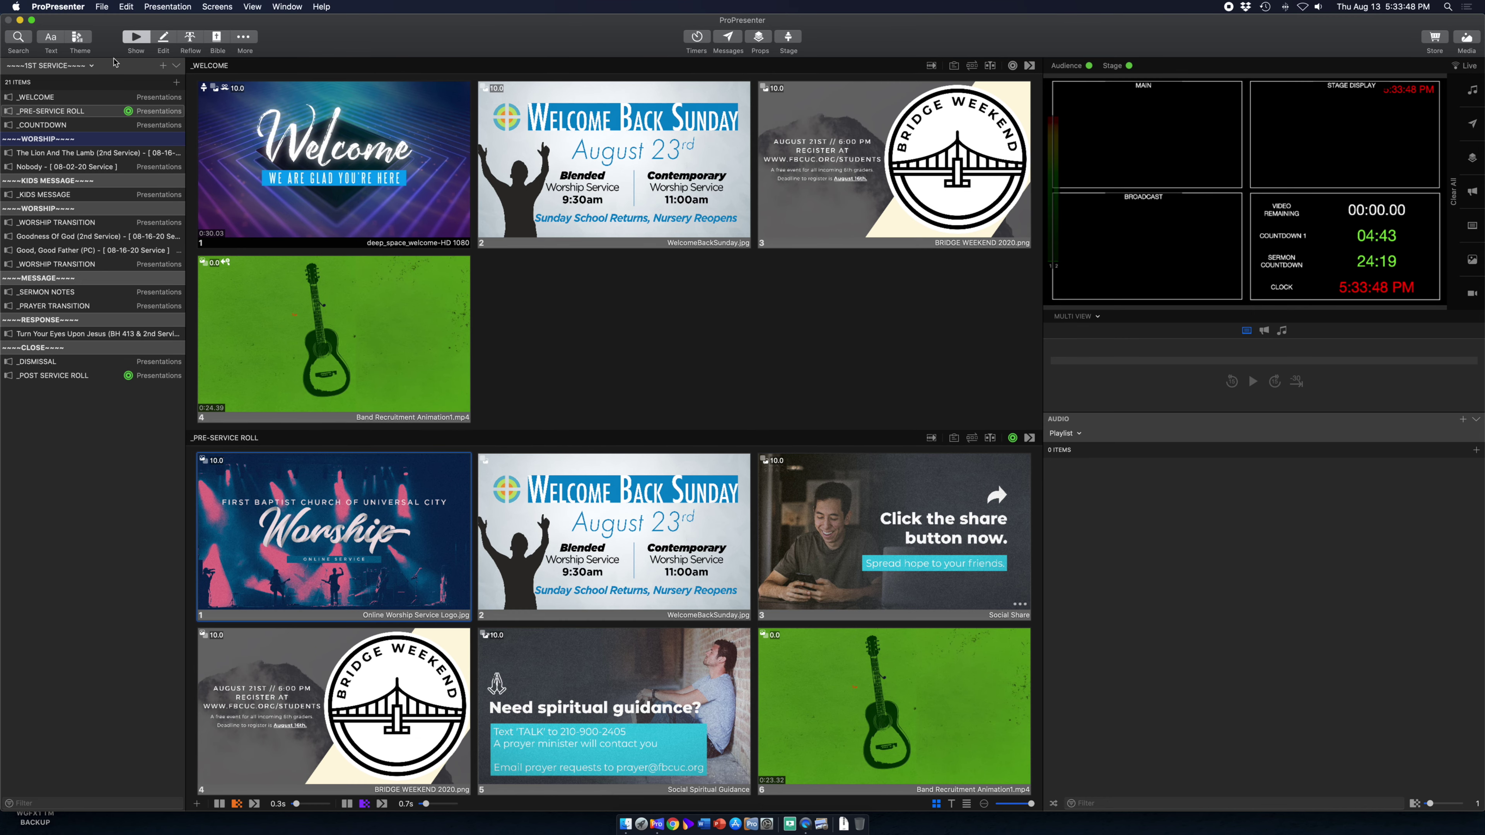
pyautogui.click(327, 216)
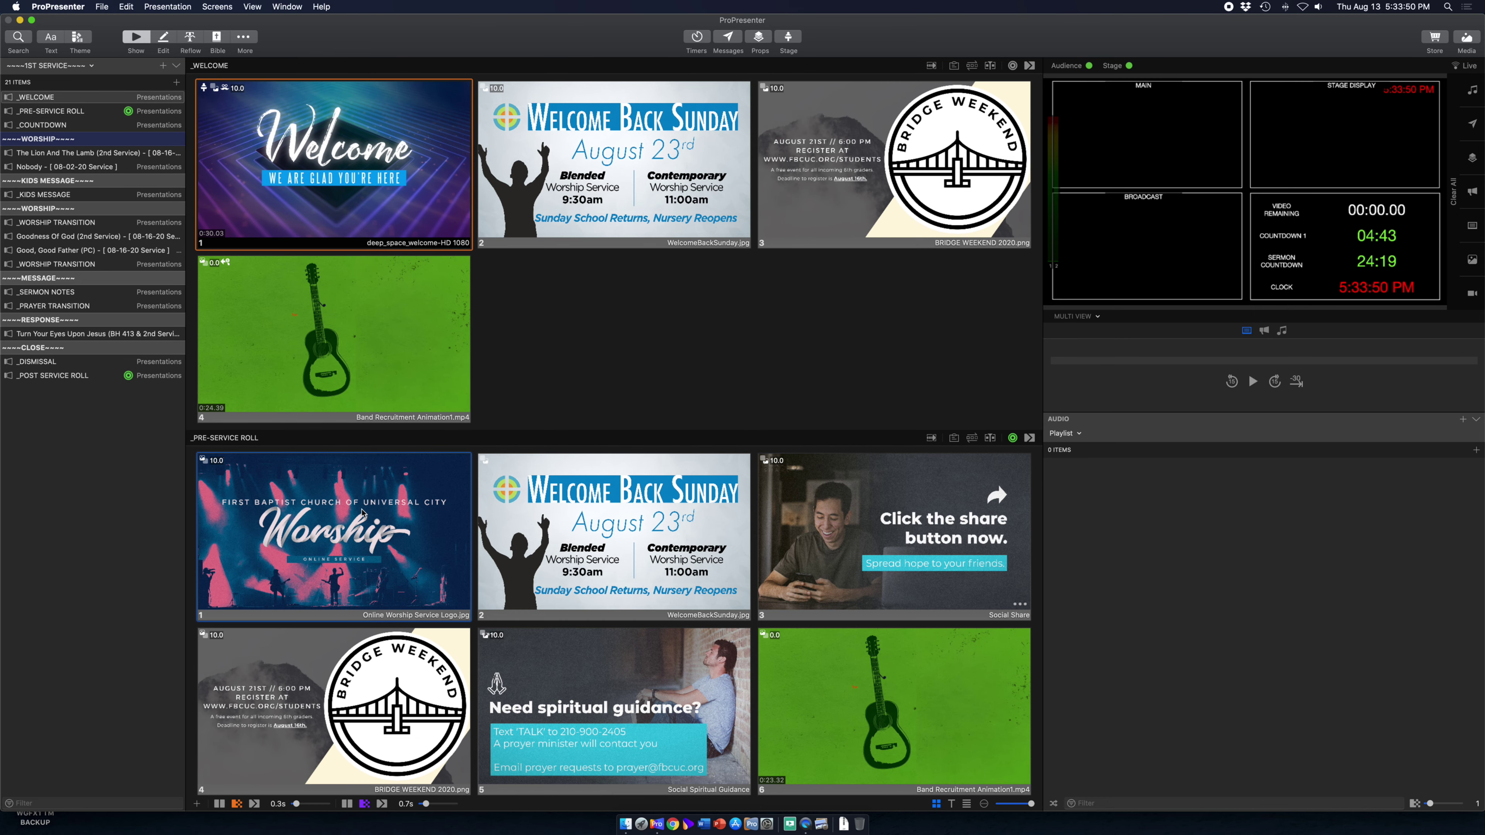
pyautogui.click(385, 493)
pyautogui.scroll(-3, 416, 457)
pyautogui.scroll(-10, 416, 458)
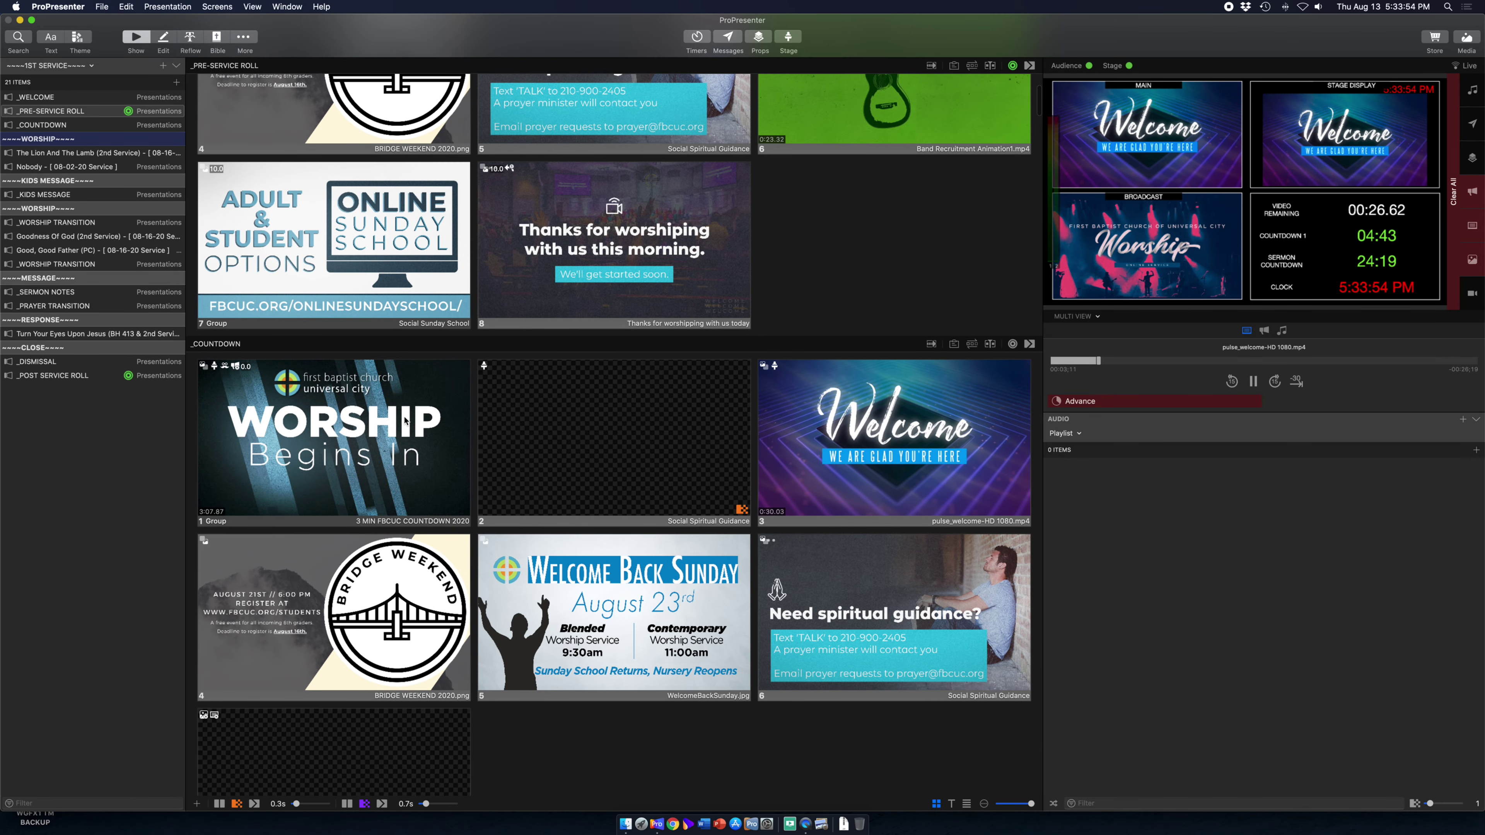
pyautogui.click(405, 420)
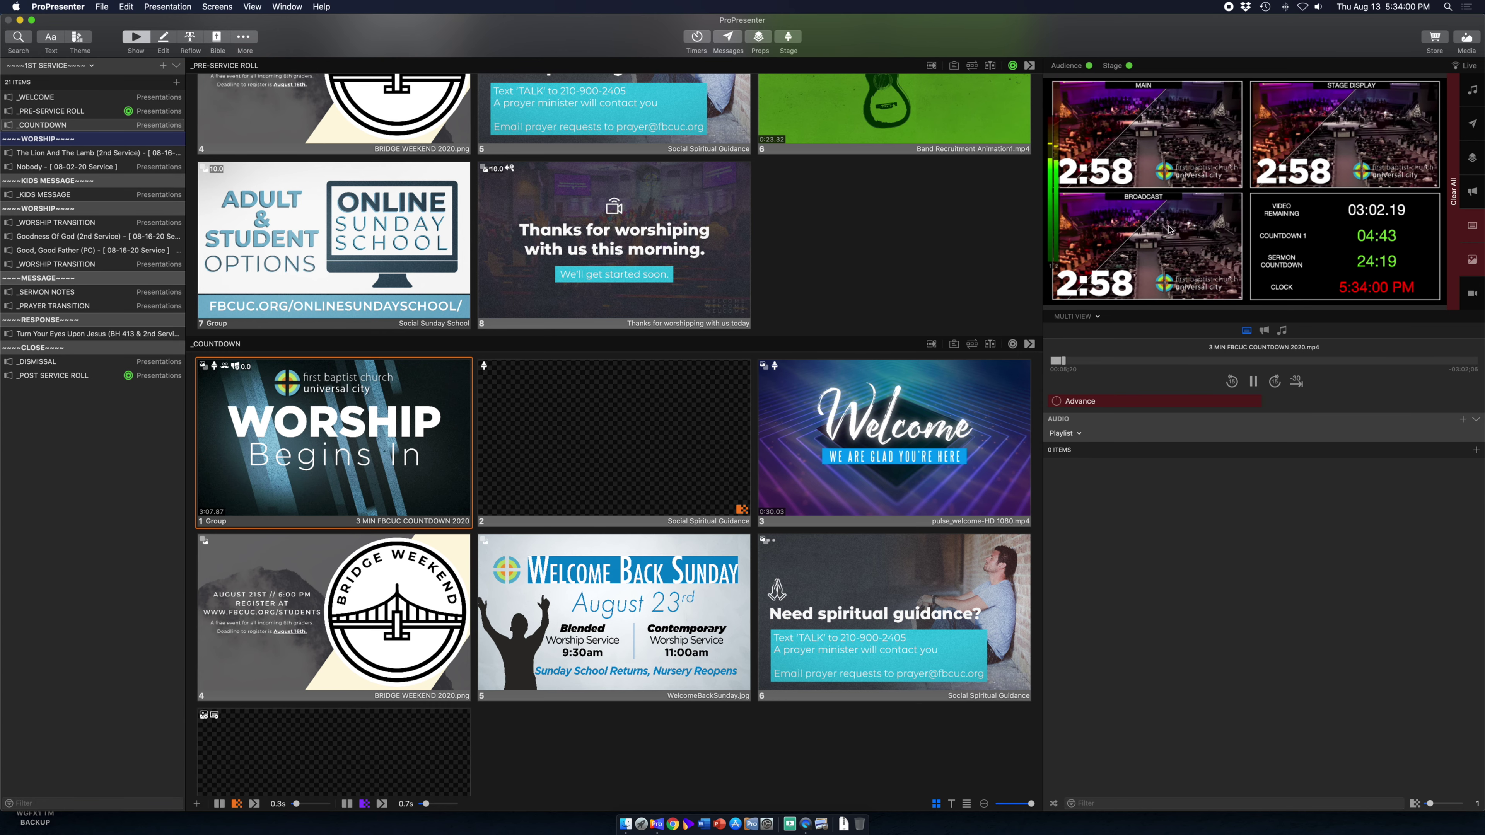
# - Advance from the blank countdown slide through Welcome and BRIDGE WEEKEND to Need spiritual guidance?
pyautogui.scroll(-2, 356, 519)
pyautogui.scroll(-3, 355, 519)
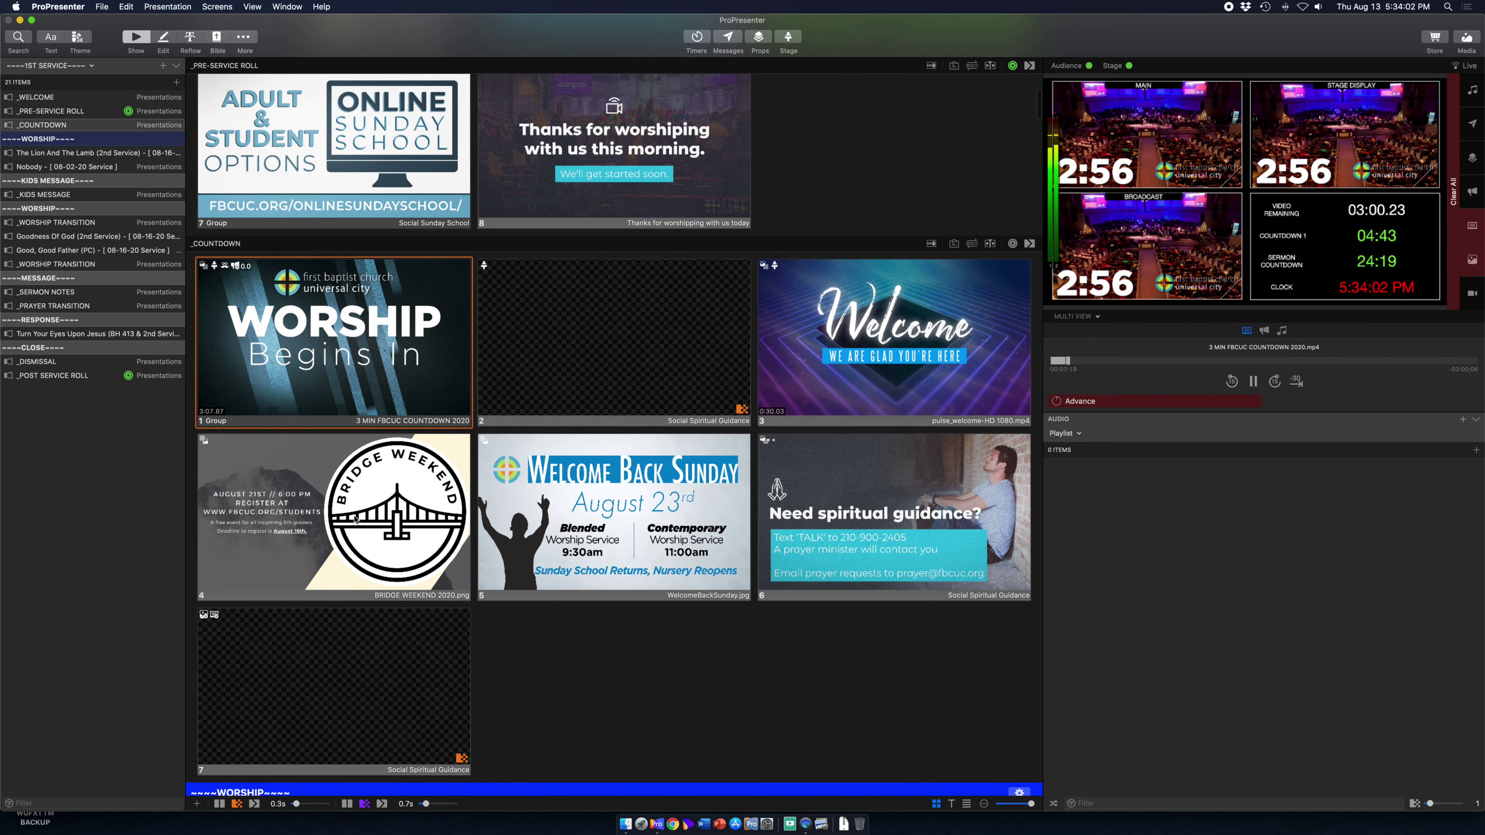
pyautogui.scroll(-6, 502, 312)
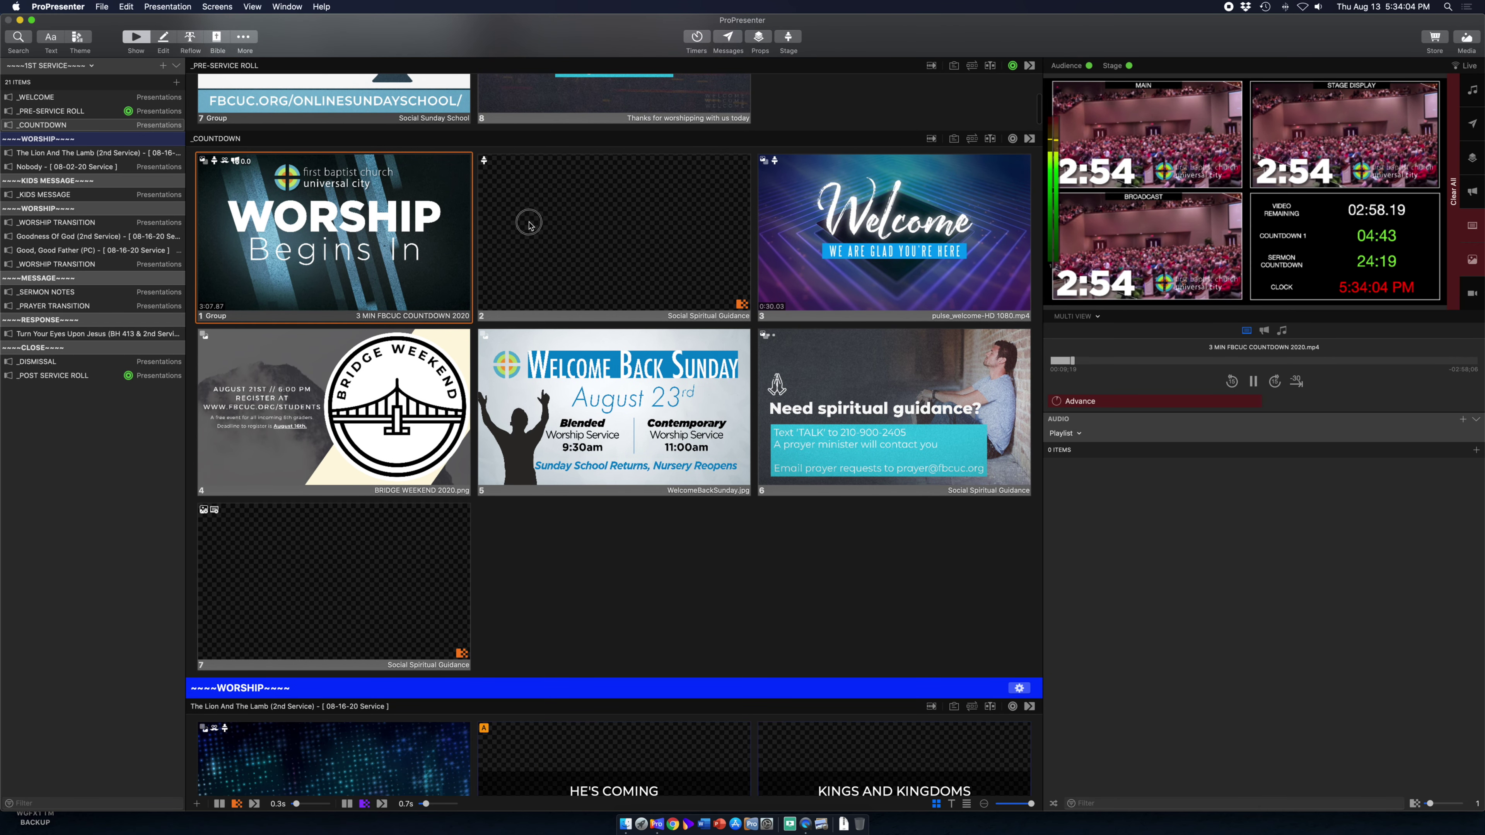
pyautogui.click(523, 237)
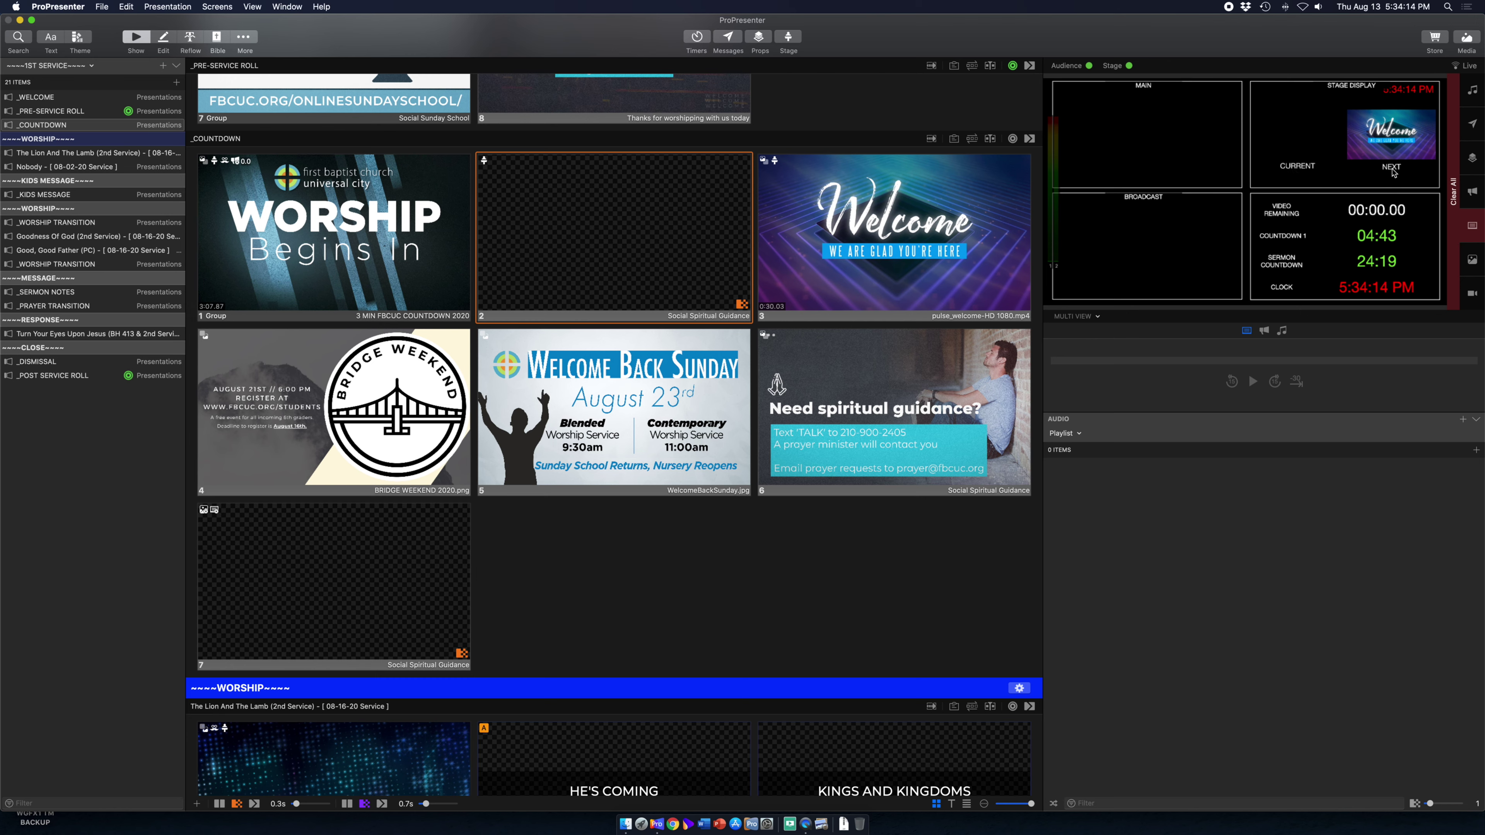
pyautogui.click(826, 235)
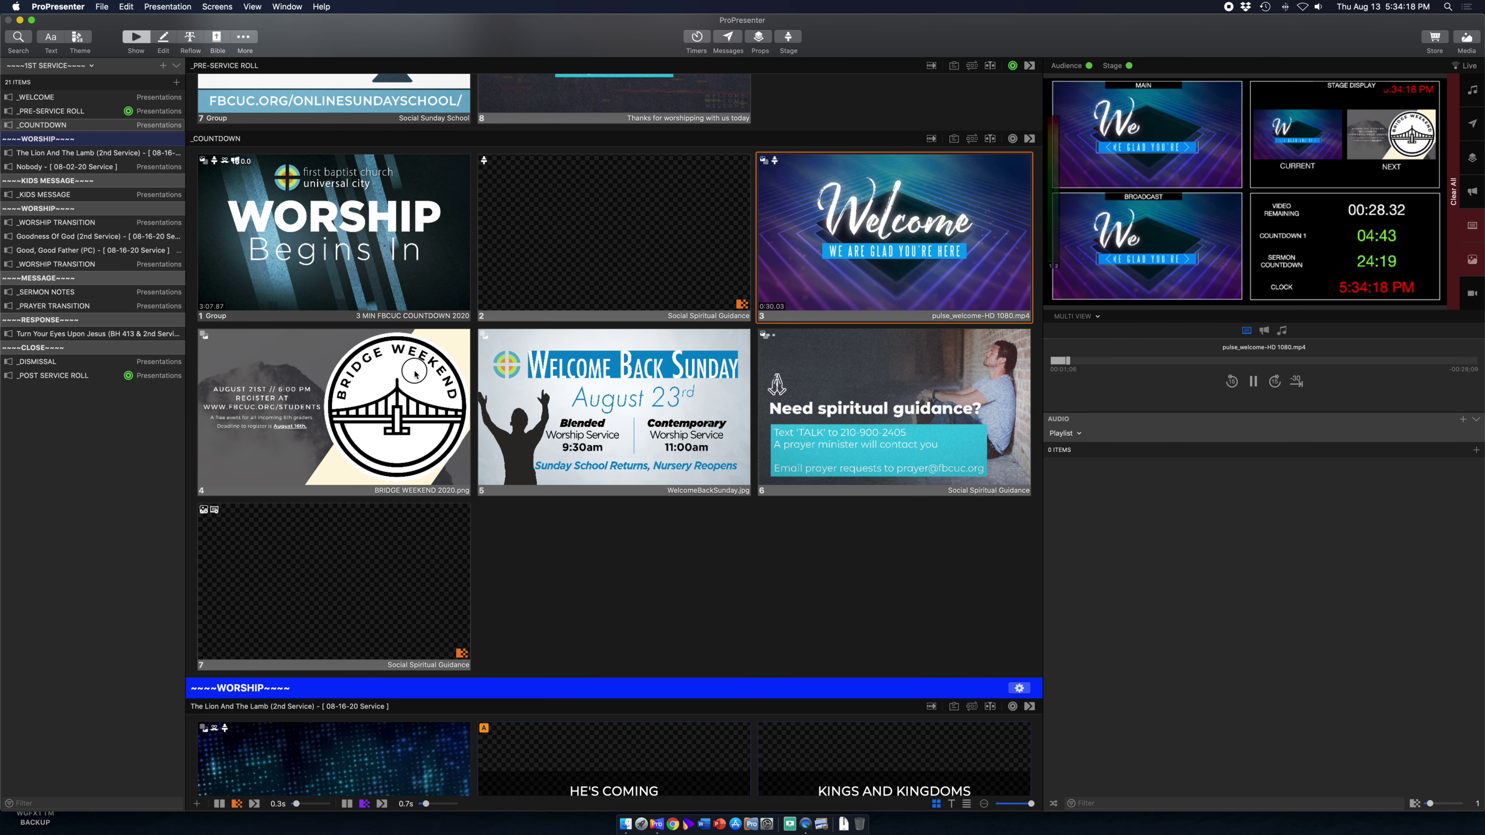
pyautogui.press('Right')
pyautogui.press('Right')
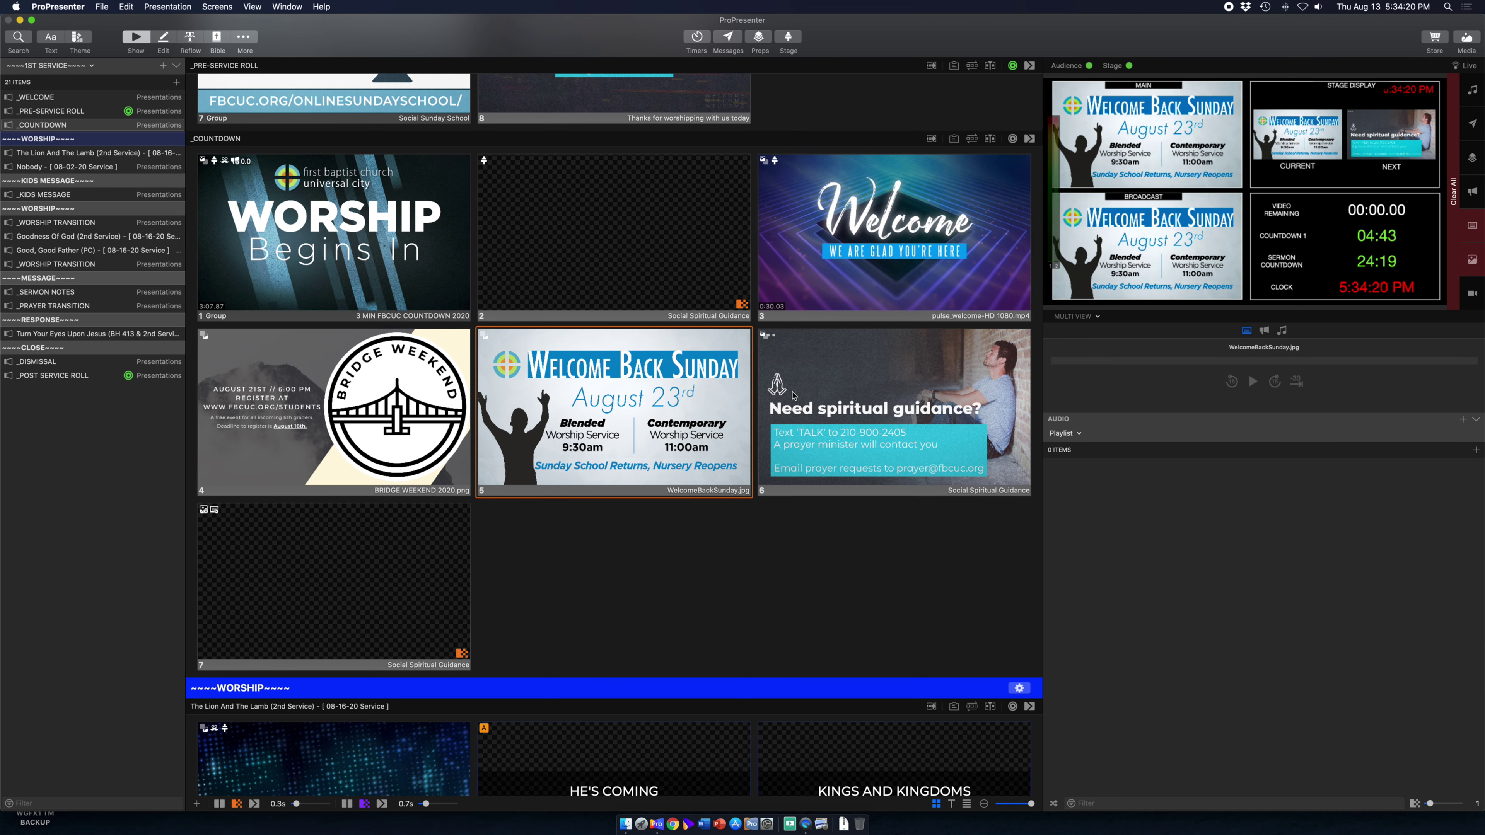
pyautogui.press('Right')
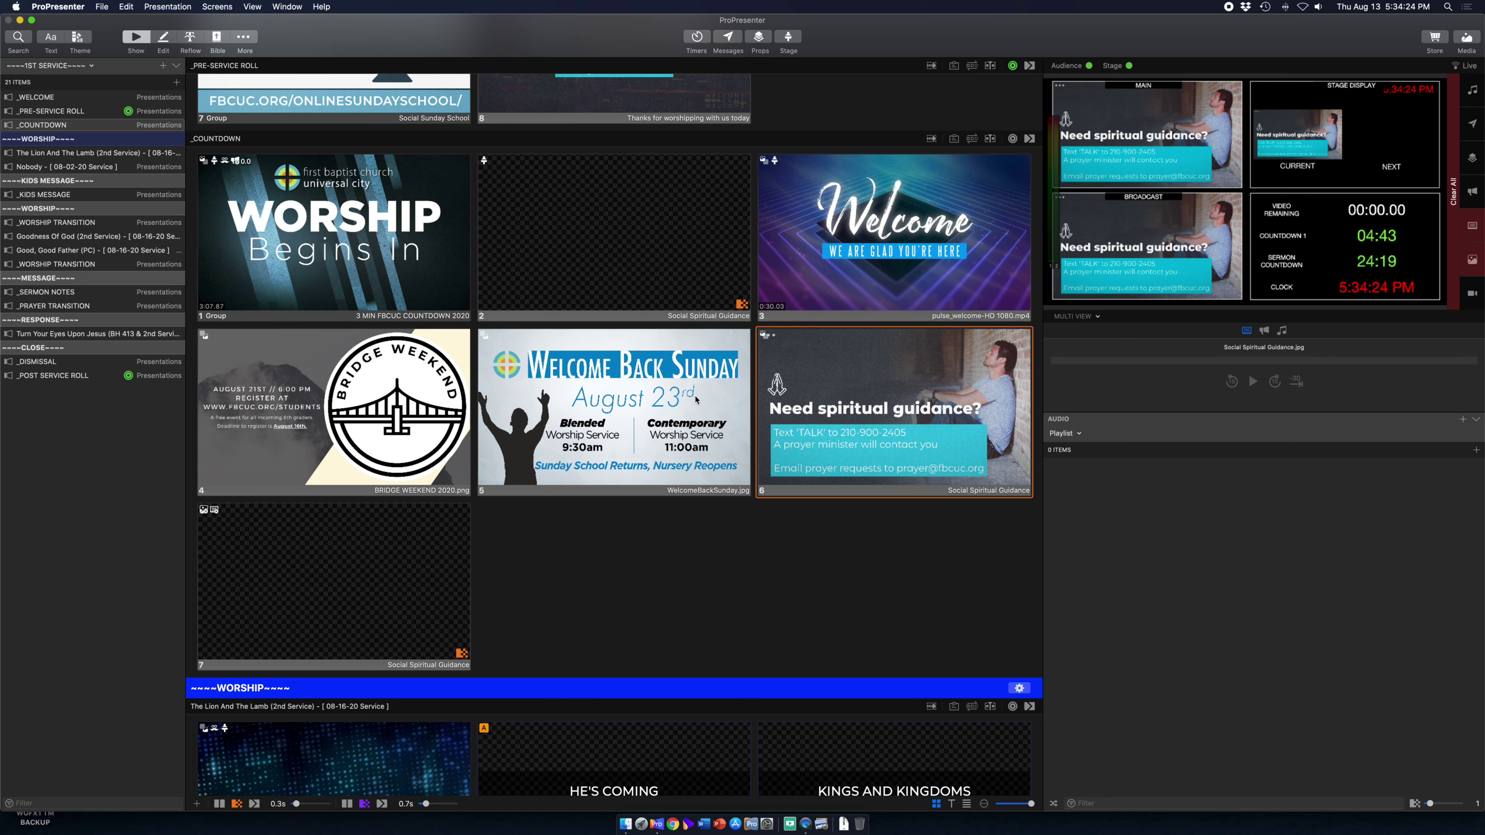
pyautogui.scroll(-5, 587, 489)
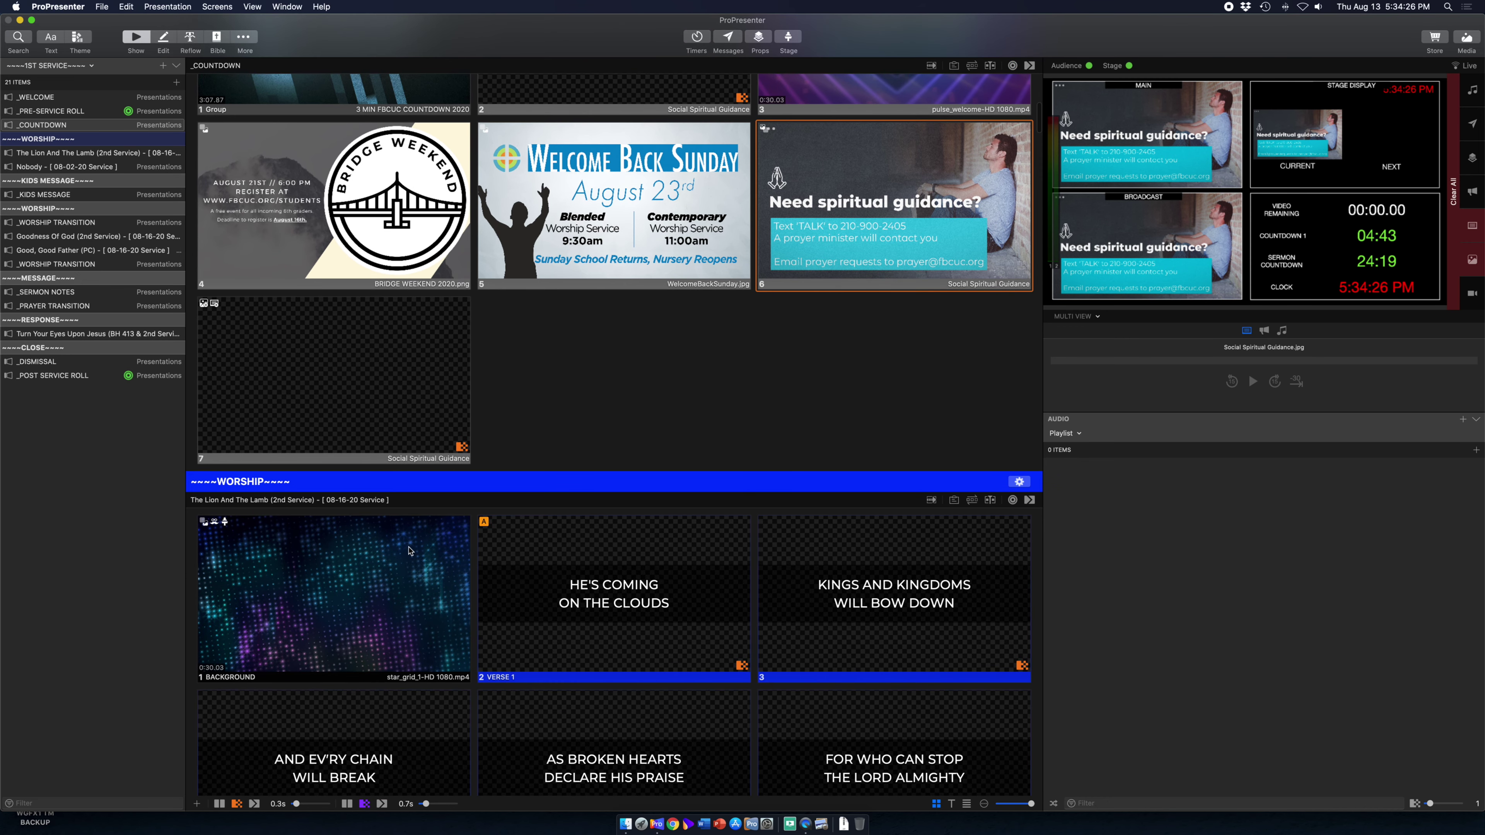
# - Send The Lion And The Lamb star_grid background and the 'HE'S COMING ON THE CLOUDS' lyric live
pyautogui.click(424, 546)
pyautogui.scroll(-6, 423, 546)
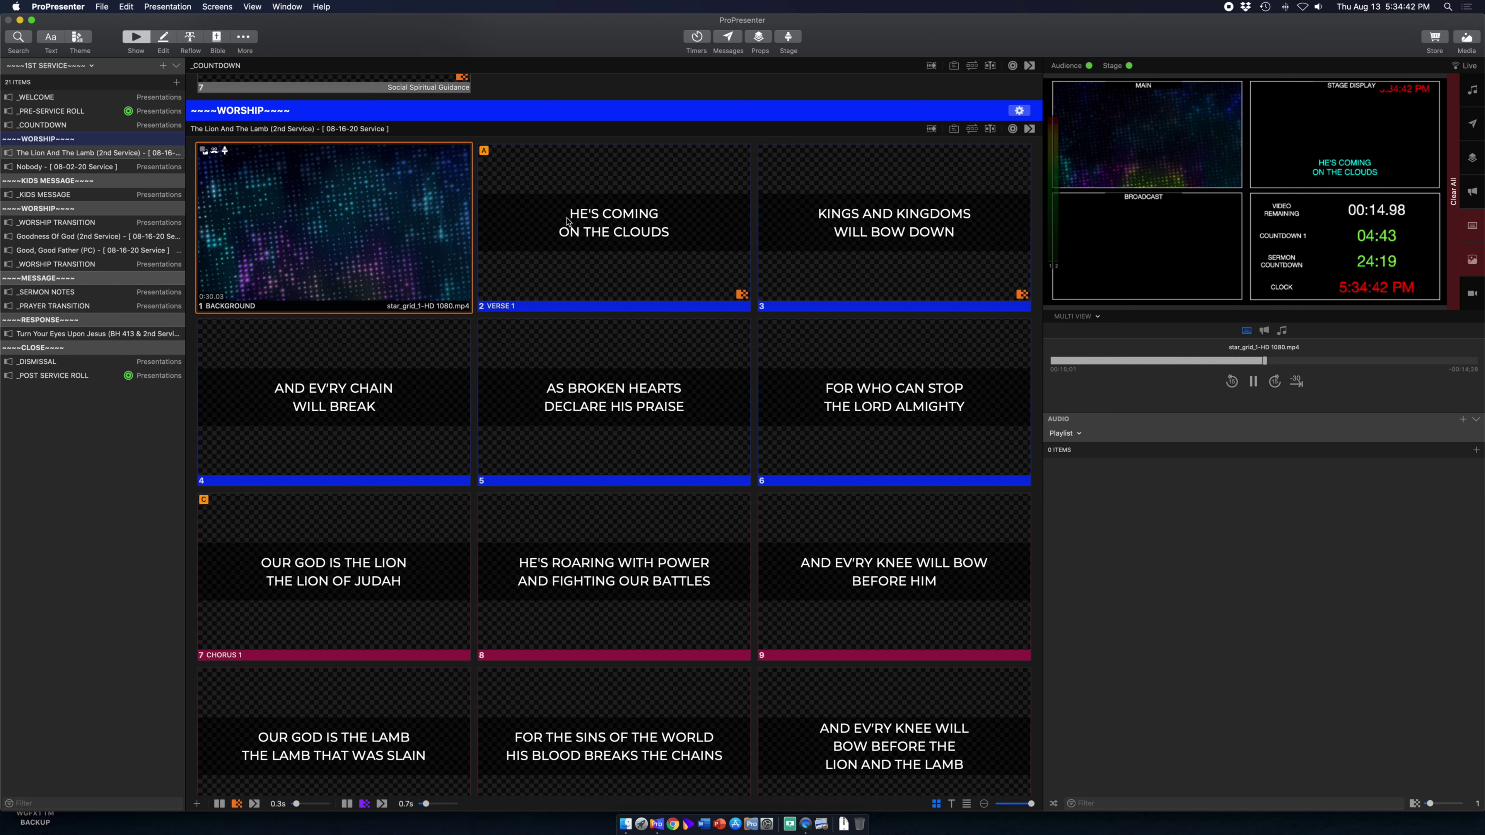
pyautogui.click(606, 231)
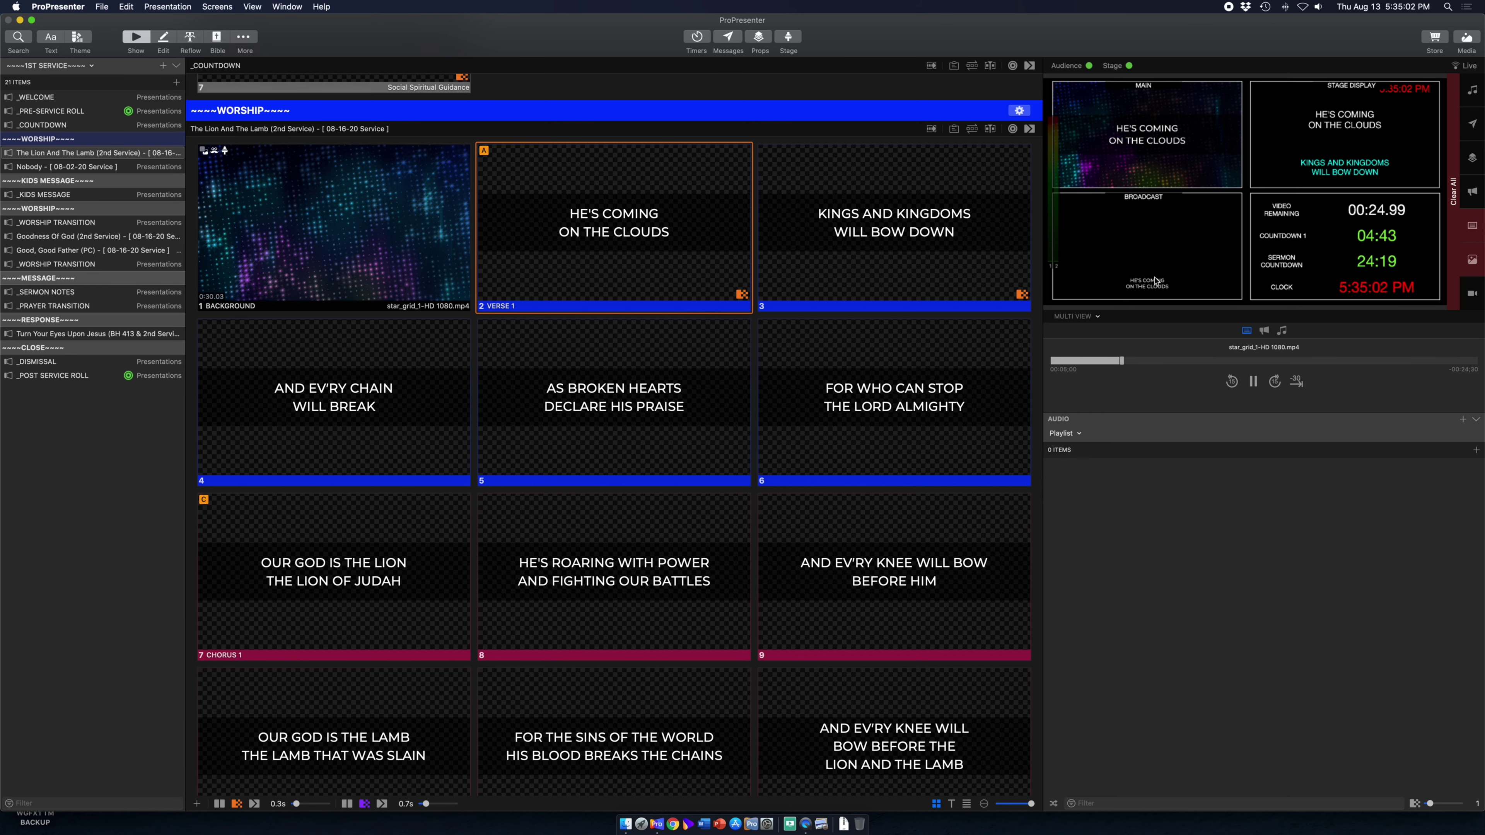
# - Open the first lyric slide in Quick Edit with the cursor after HE'S COMING
pyautogui.rightClick(602, 202)
pyautogui.click(629, 205)
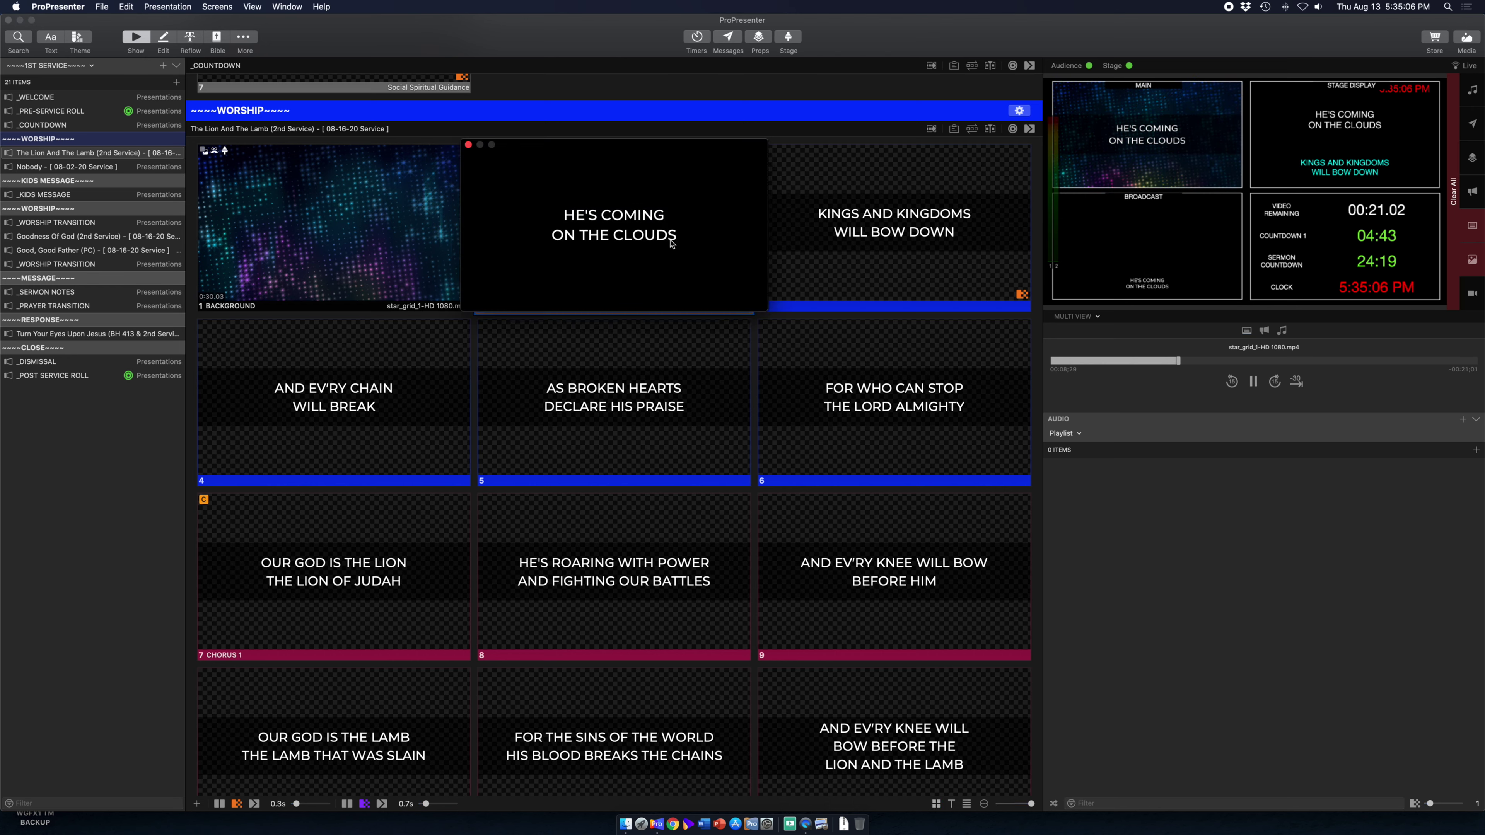
pyautogui.click(692, 213)
# - Change the lyric to 'HE'S COMING............ ON THE CLOUDS', close the editor, and retrigger the slide live
pyautogui.press('super+a')
pyautogui.press('BackSpace')
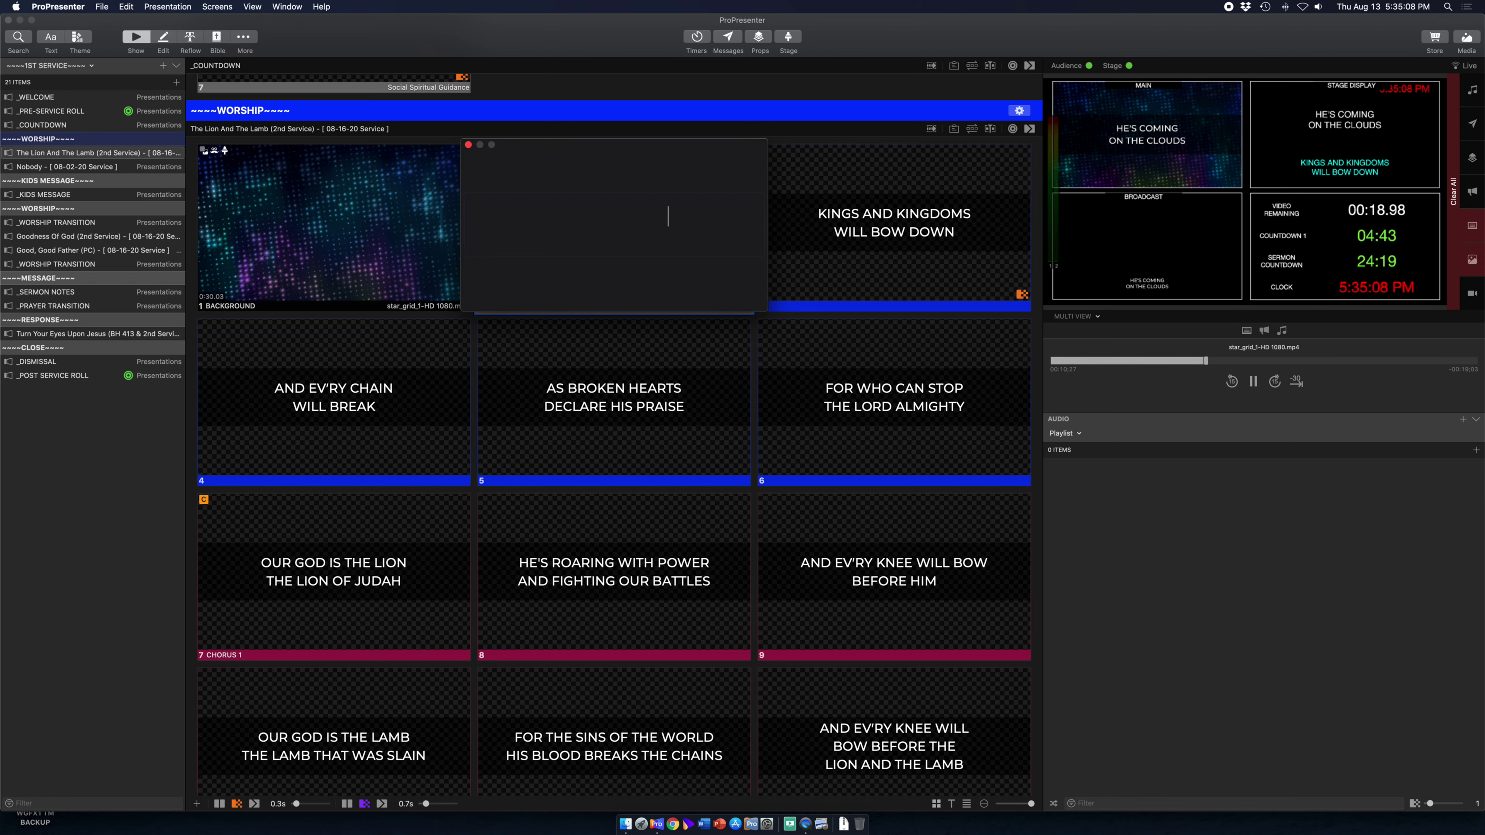
pyautogui.press('super+z')
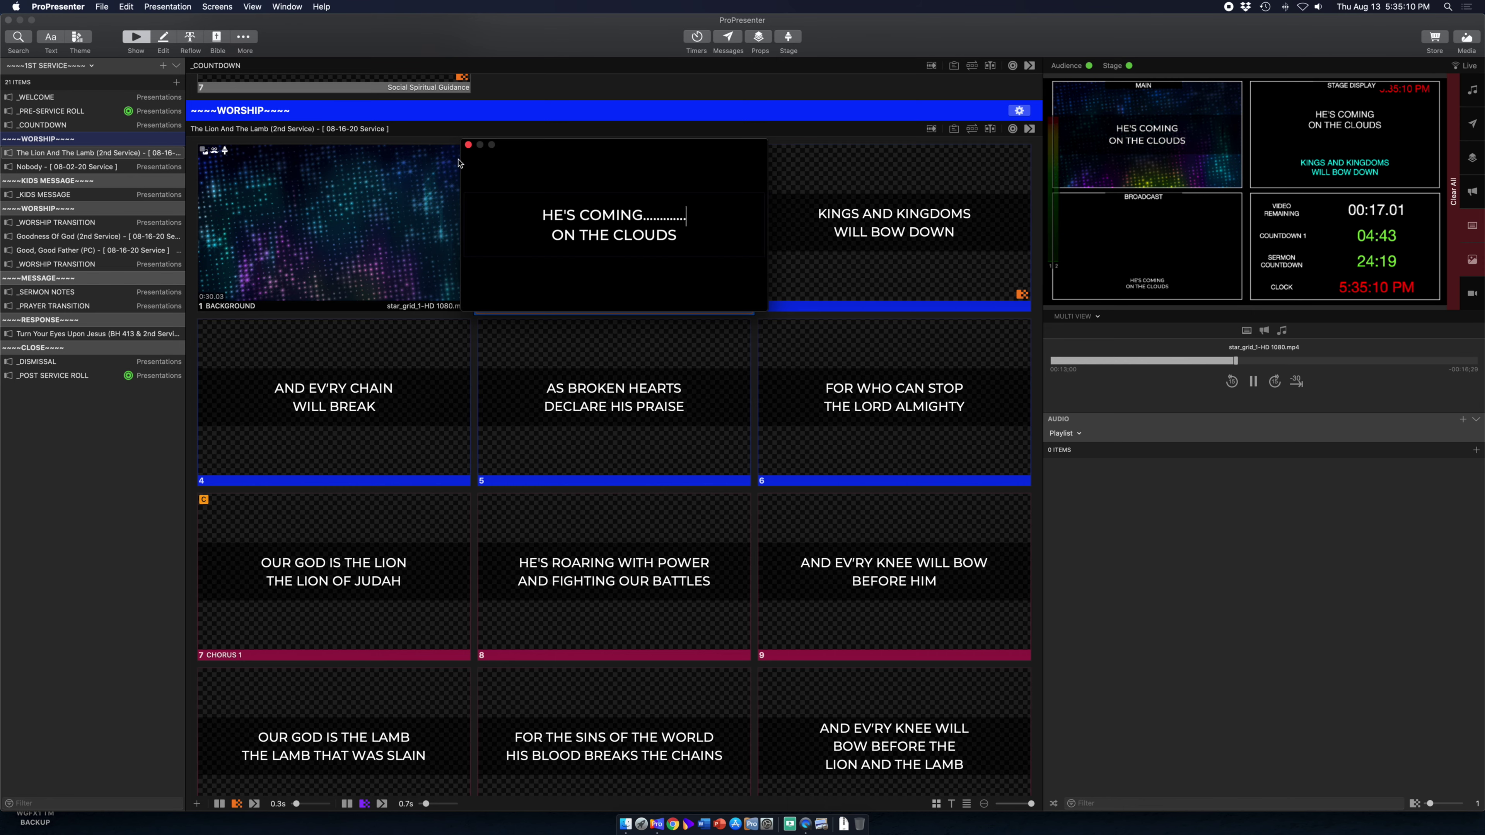
pyautogui.press('Escape')
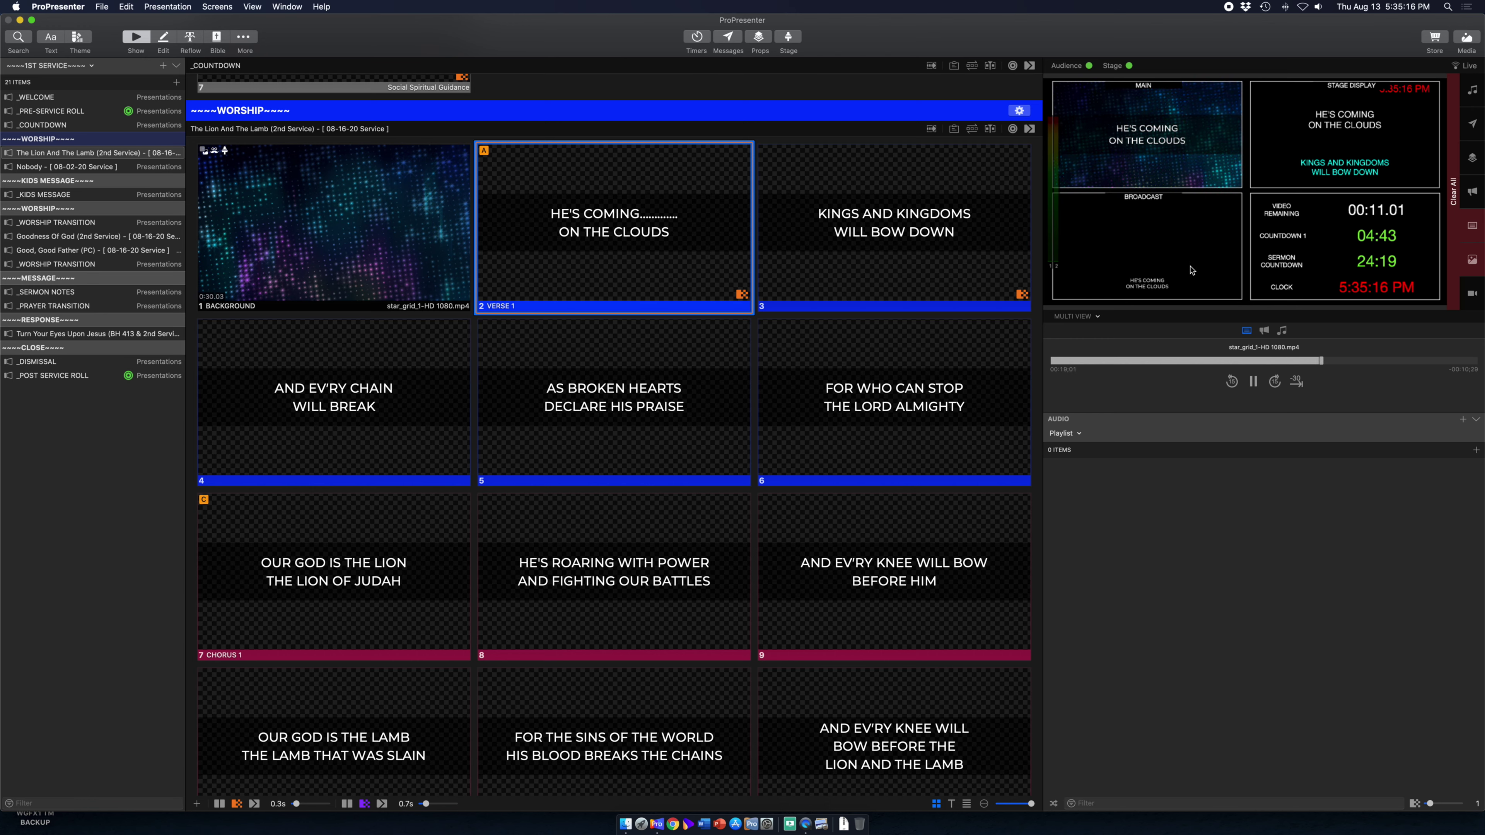
pyautogui.click(641, 234)
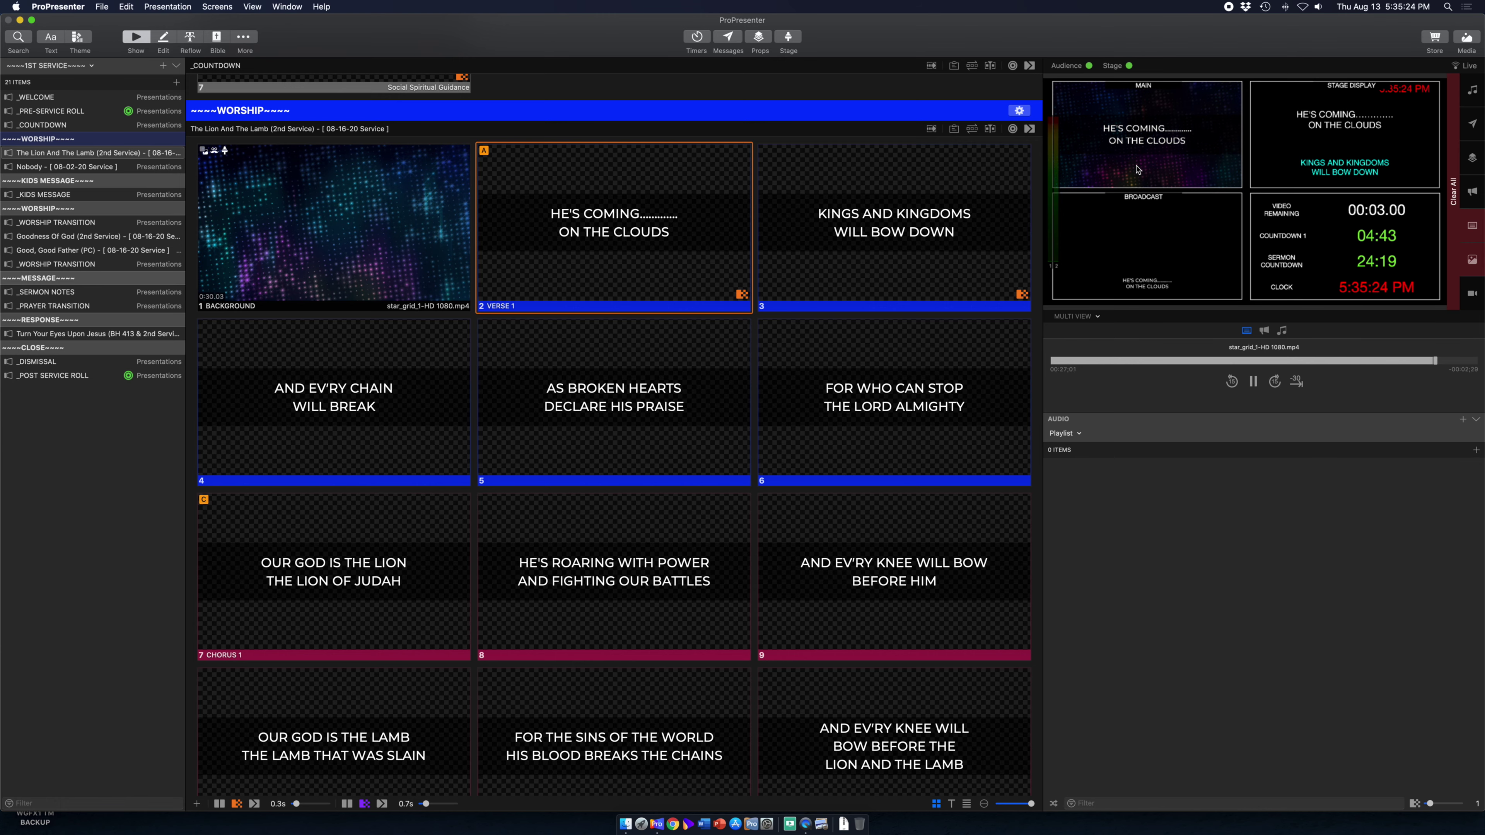
pyautogui.scroll(-1, 641, 216)
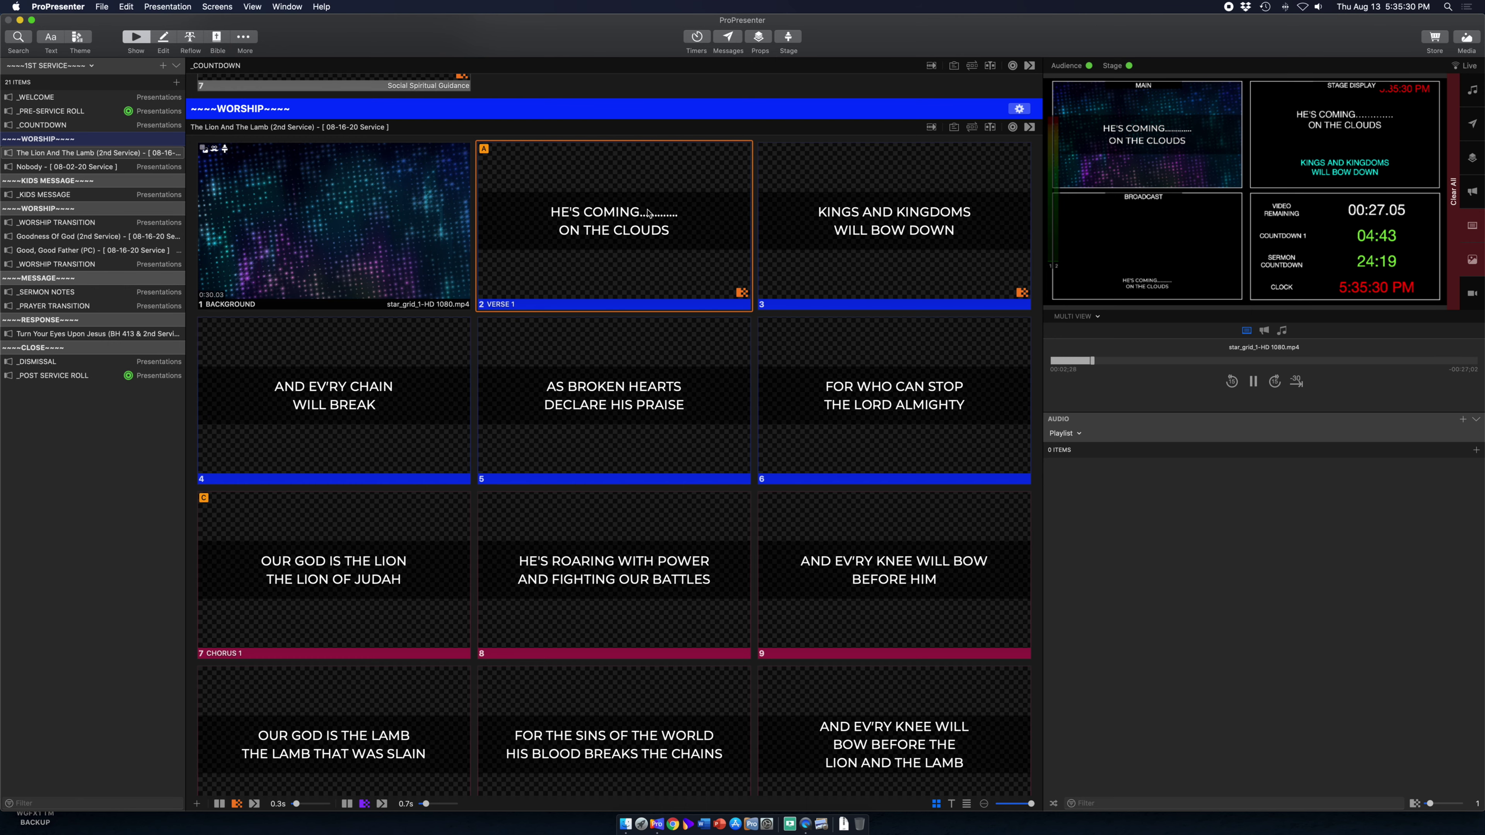
# - Show the 08-16-20 Service arrangement, add and remove two trailing INSTRUMENTALs, then insert VERSE 1 after BACKGROUND
pyautogui.click(970, 128)
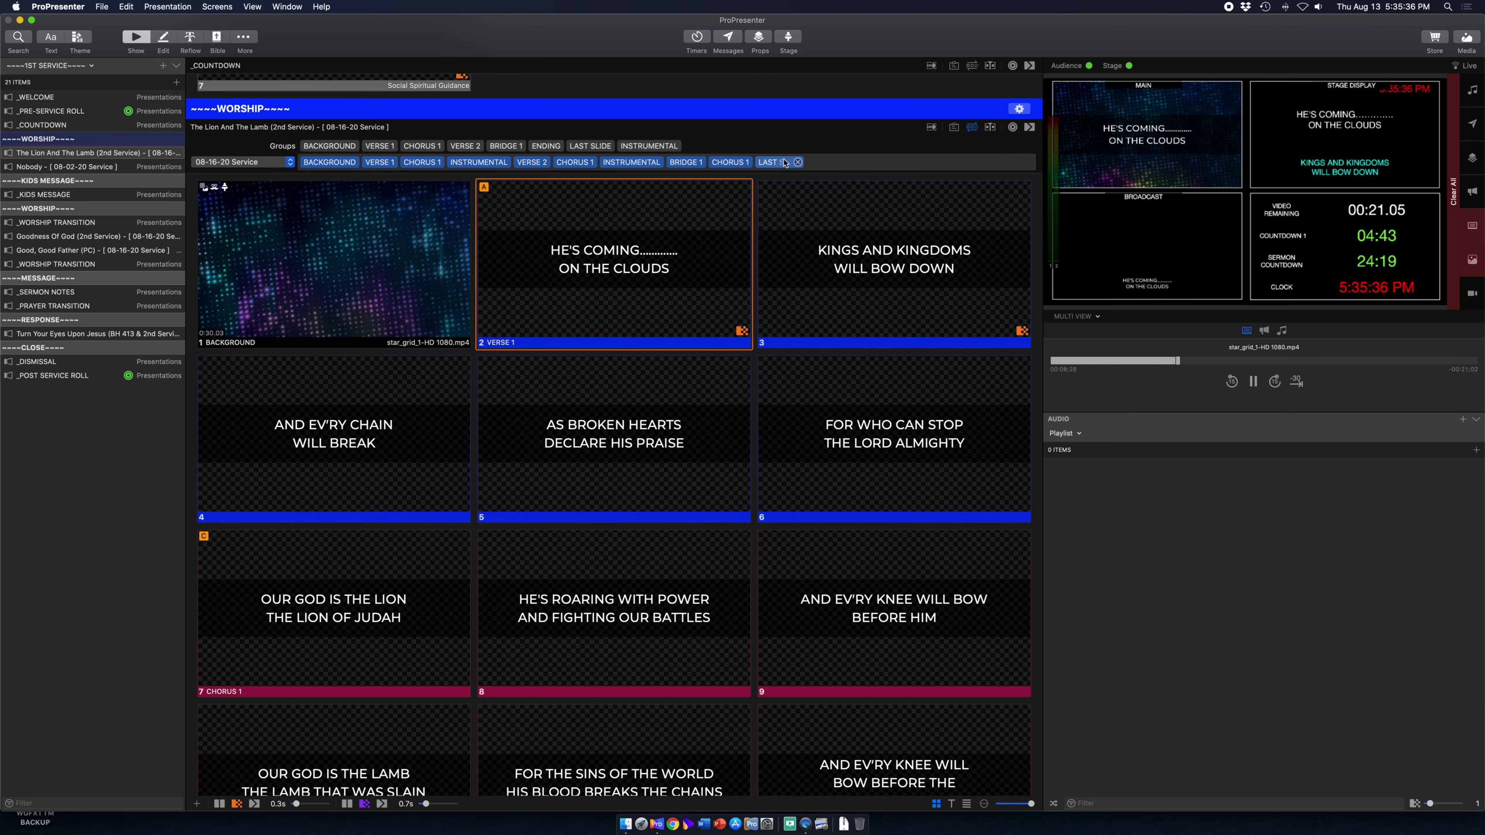
pyautogui.moveTo(648, 146); pyautogui.dragTo(820, 161)
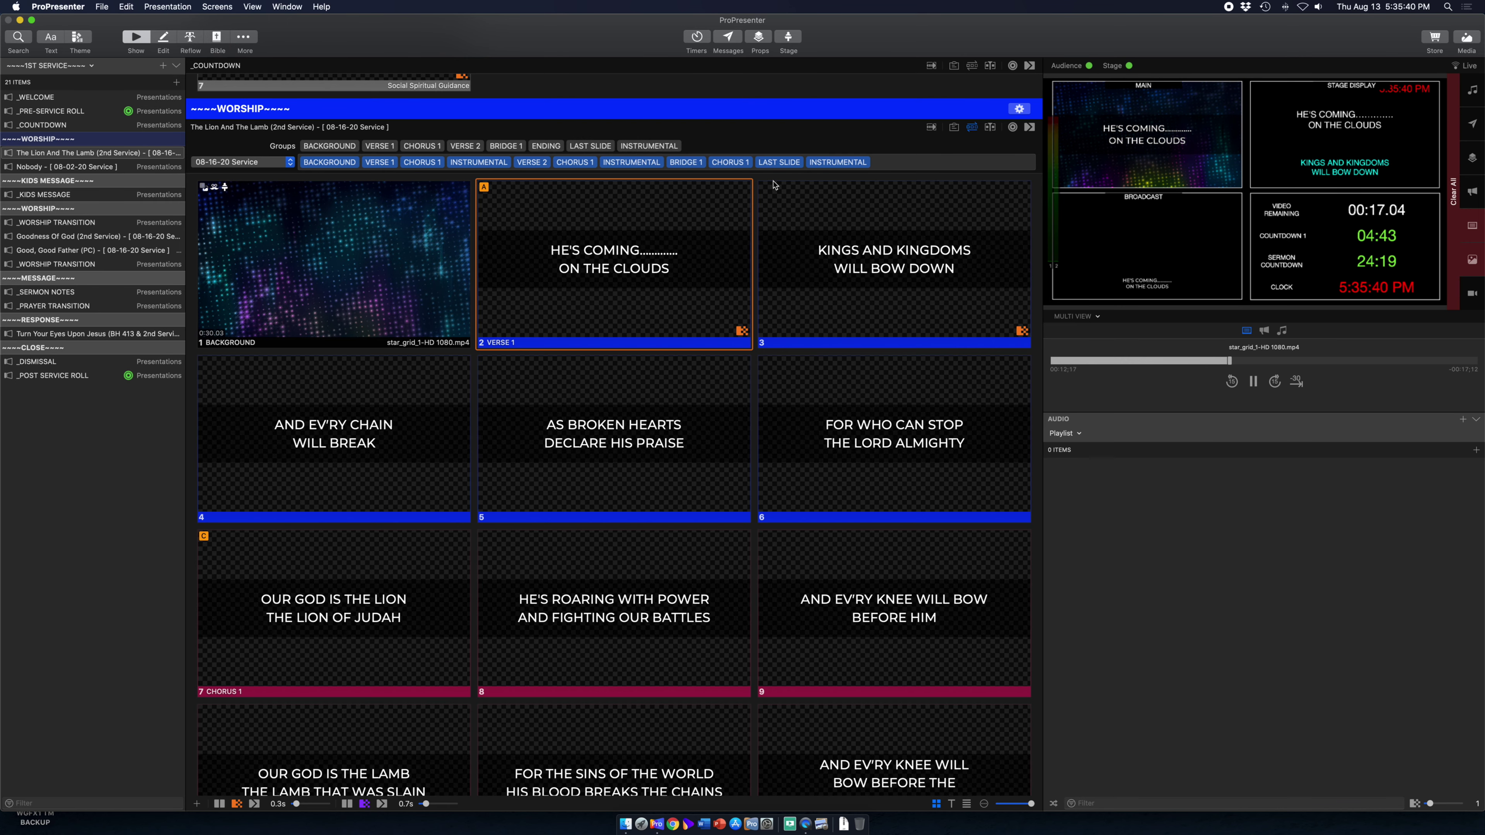
pyautogui.moveTo(649, 146); pyautogui.dragTo(879, 186)
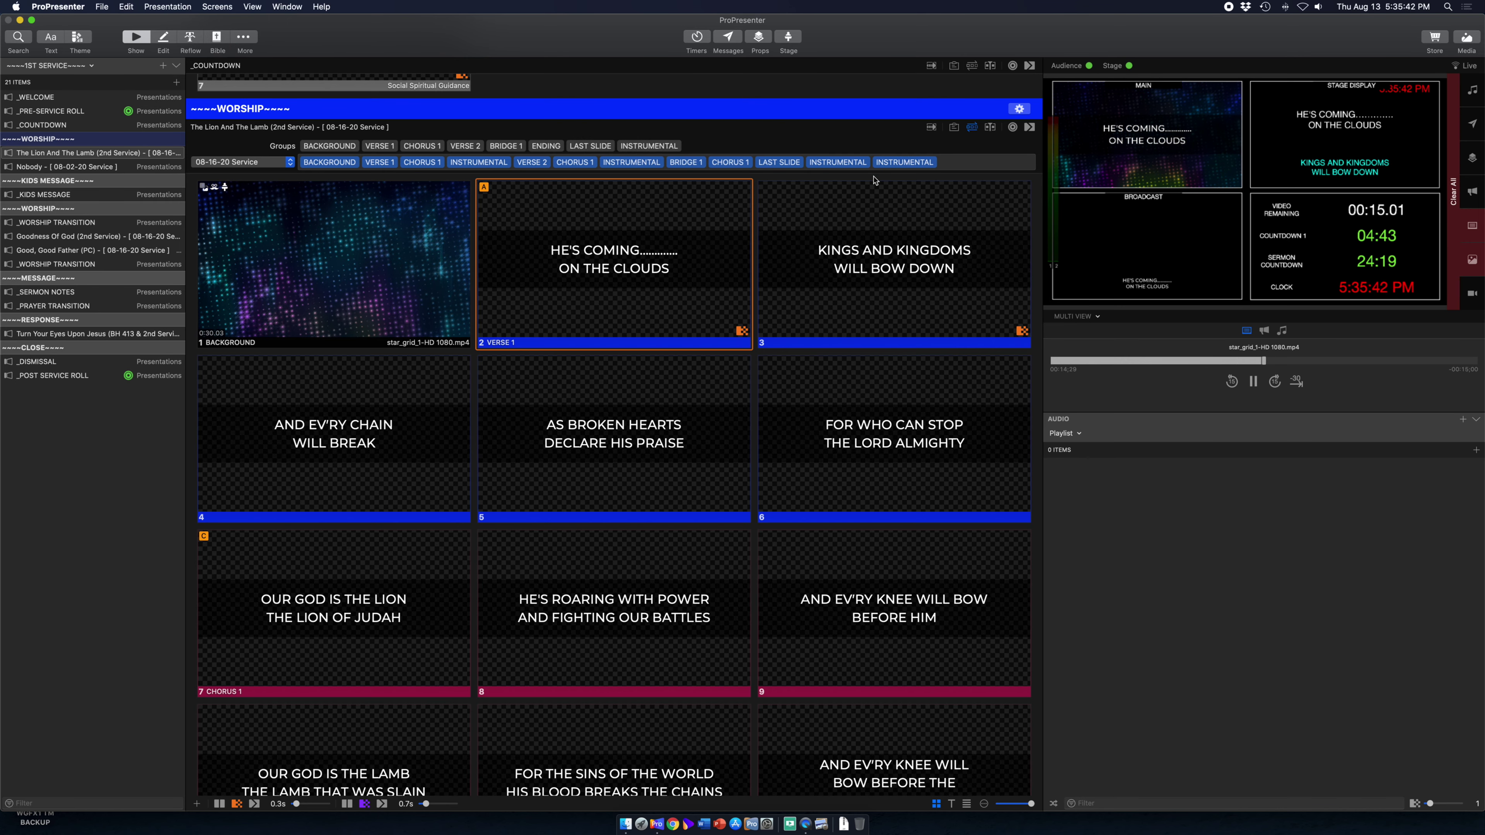
pyautogui.click(864, 165)
pyautogui.click(864, 165)
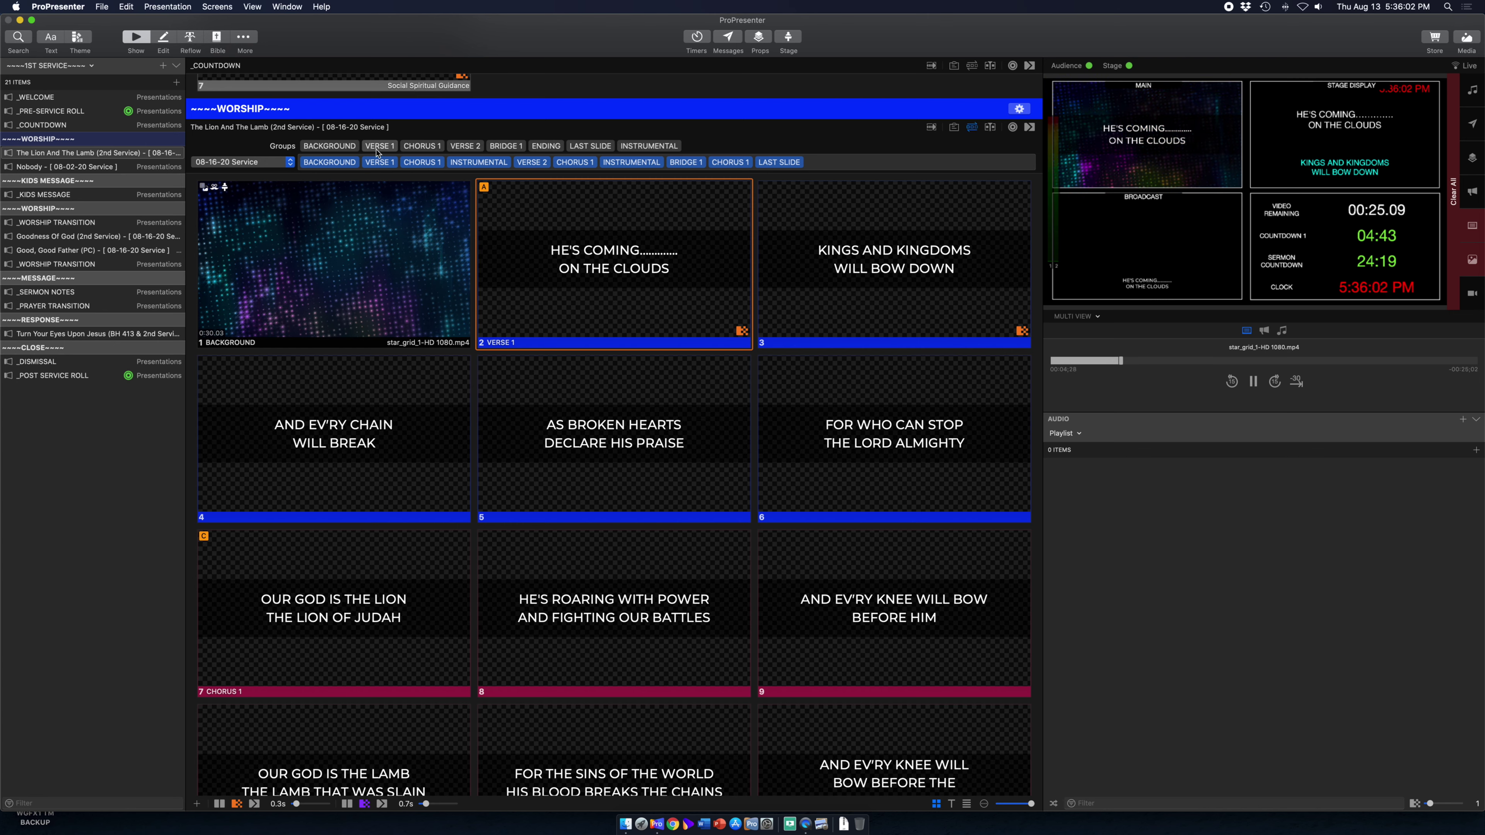
pyautogui.moveTo(379, 146); pyautogui.dragTo(368, 163)
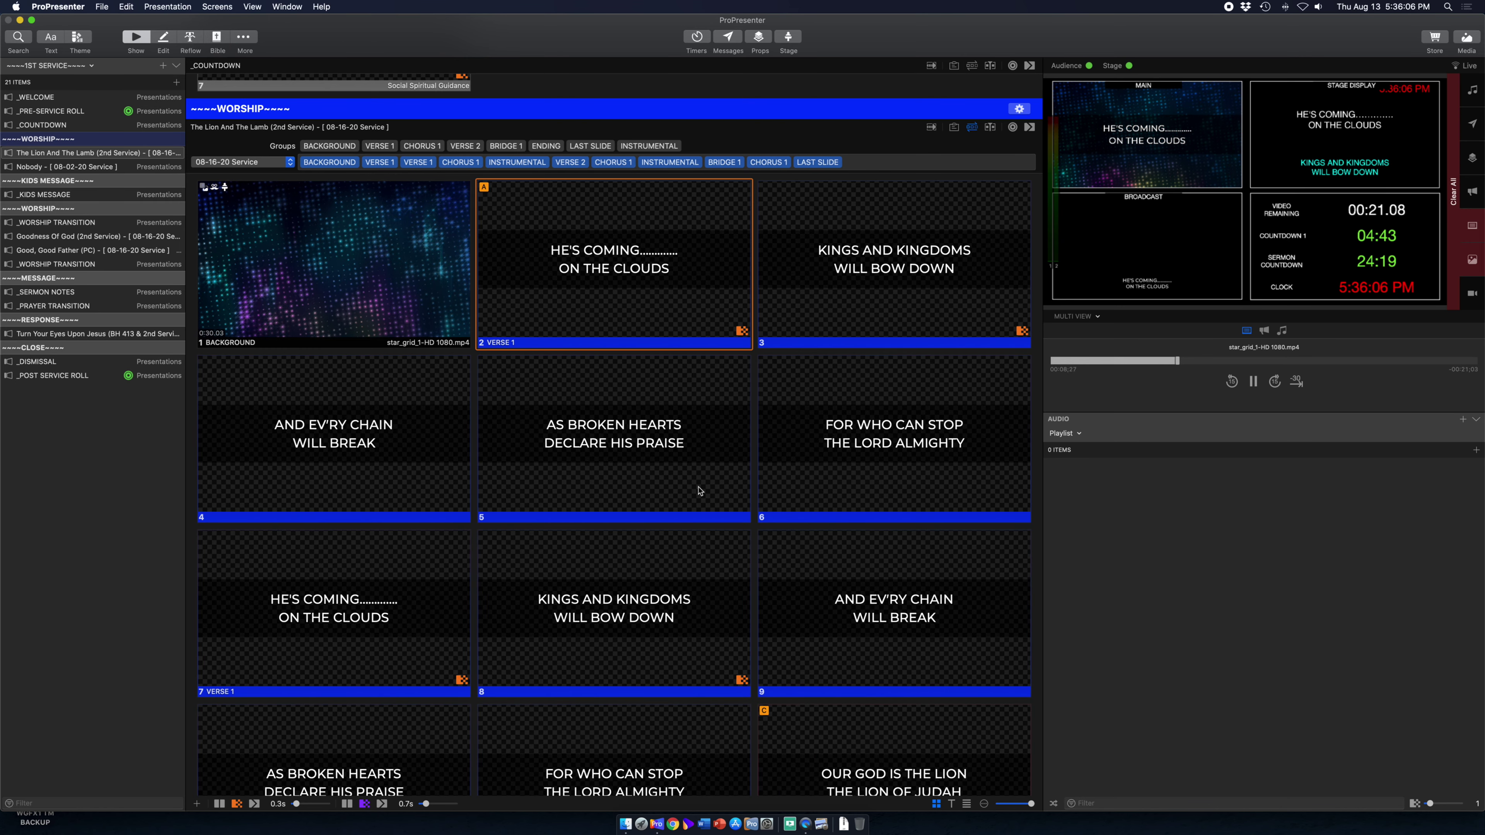
# - Send The Lion And The Lamb lyric slides 5, 8 and 7 live
pyautogui.click(642, 481)
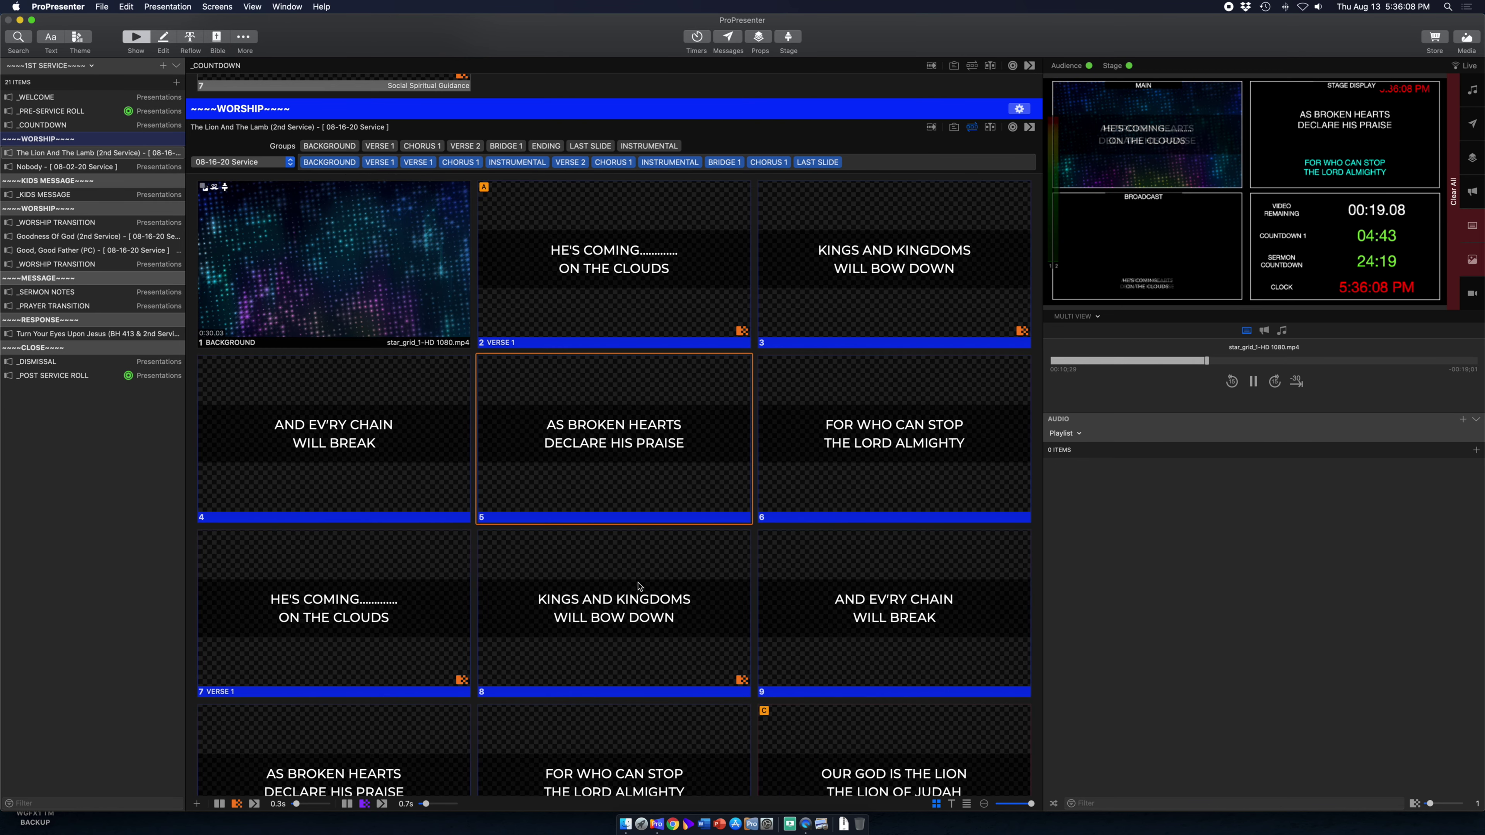
pyautogui.click(638, 583)
pyautogui.click(318, 643)
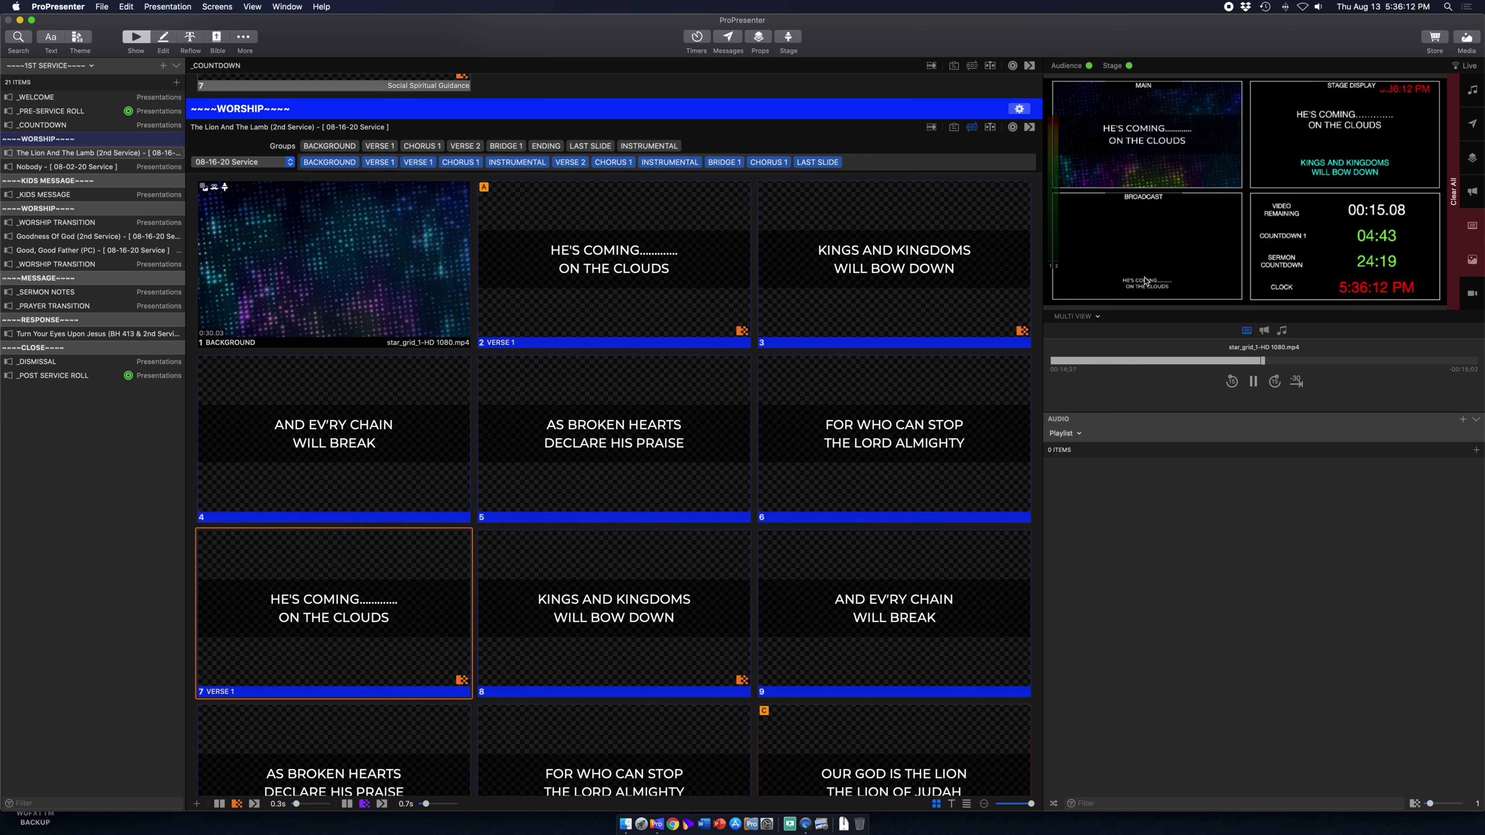
# - Quick Edit slide 2 so the first line reads HE'S COMING ON THE CLOUDS without dots
pyautogui.rightClick(603, 241)
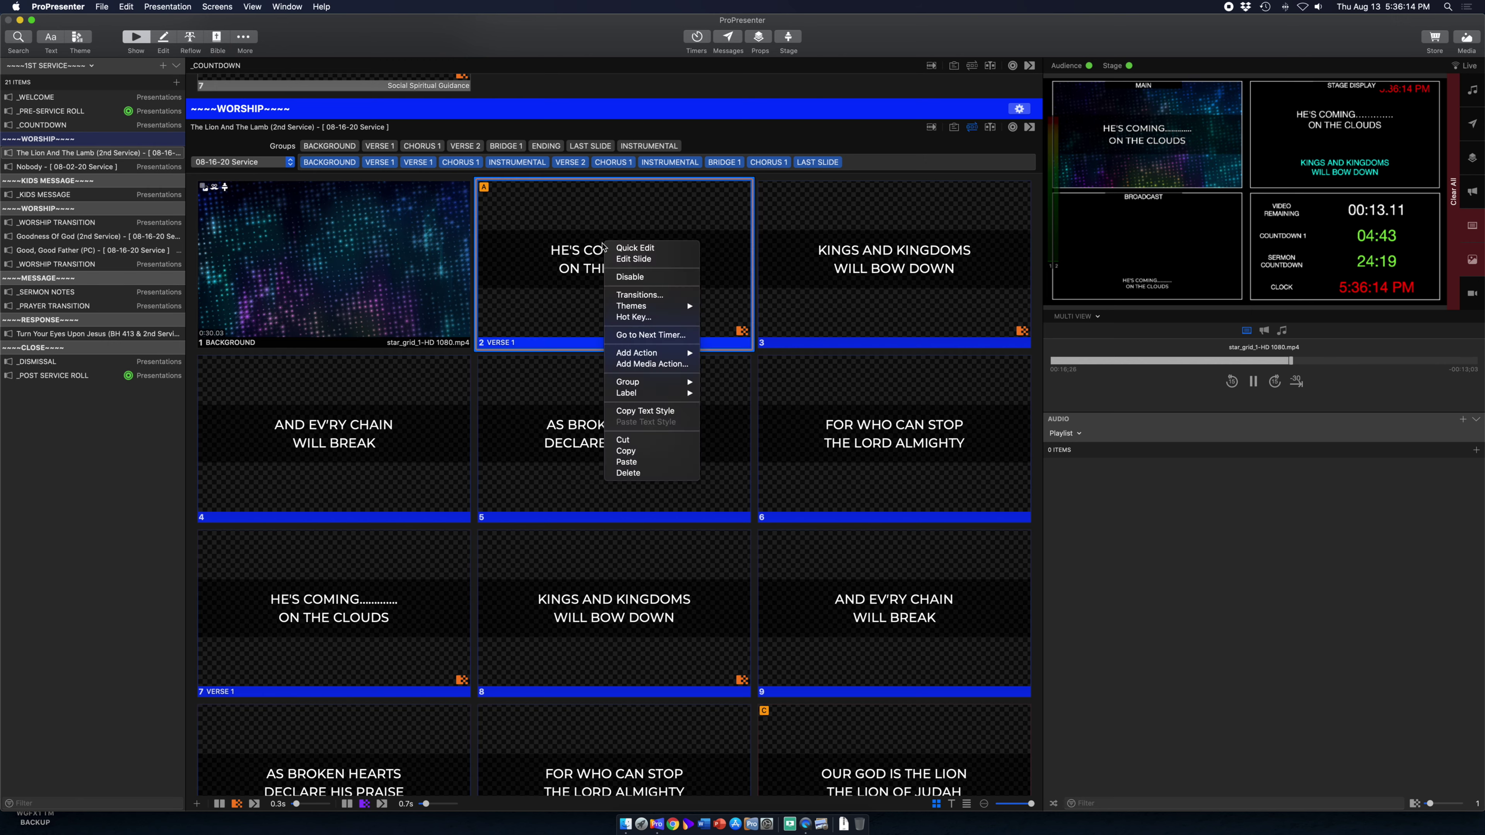
pyautogui.click(611, 253)
pyautogui.click(698, 255)
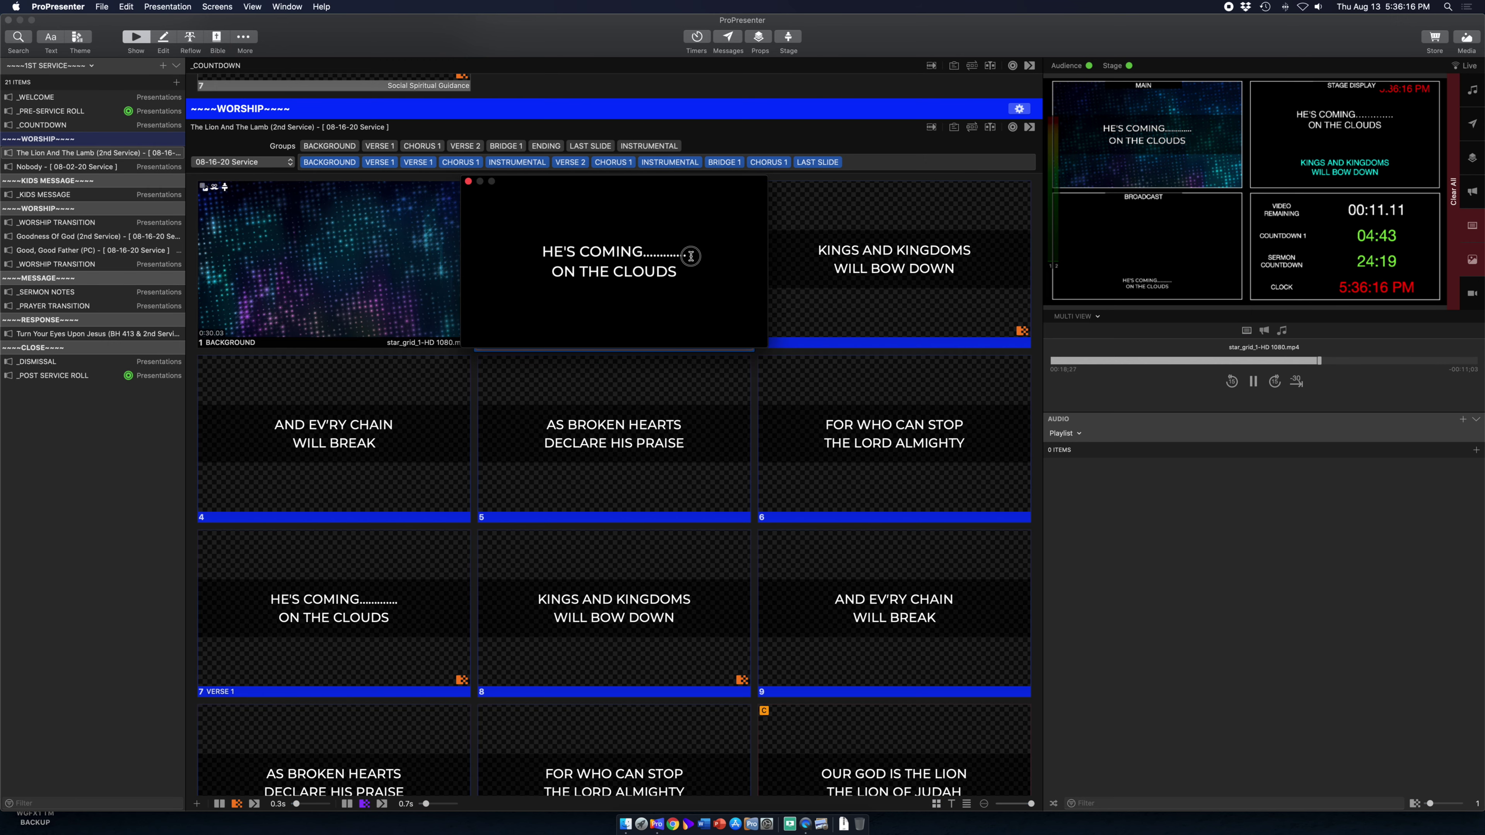
pyautogui.press('BackSpace')
pyautogui.press('BackSpace')
pyautogui.press('BackSpace')
pyautogui.press('BackSpace')
pyautogui.press('BackSpace')
pyautogui.press('BackSpace')
pyautogui.press('BackSpace')
pyautogui.press('BackSpace')
pyautogui.press('BackSpace')
pyautogui.press('BackSpace')
pyautogui.press('BackSpace')
pyautogui.press('BackSpace')
pyautogui.press('BackSpace')
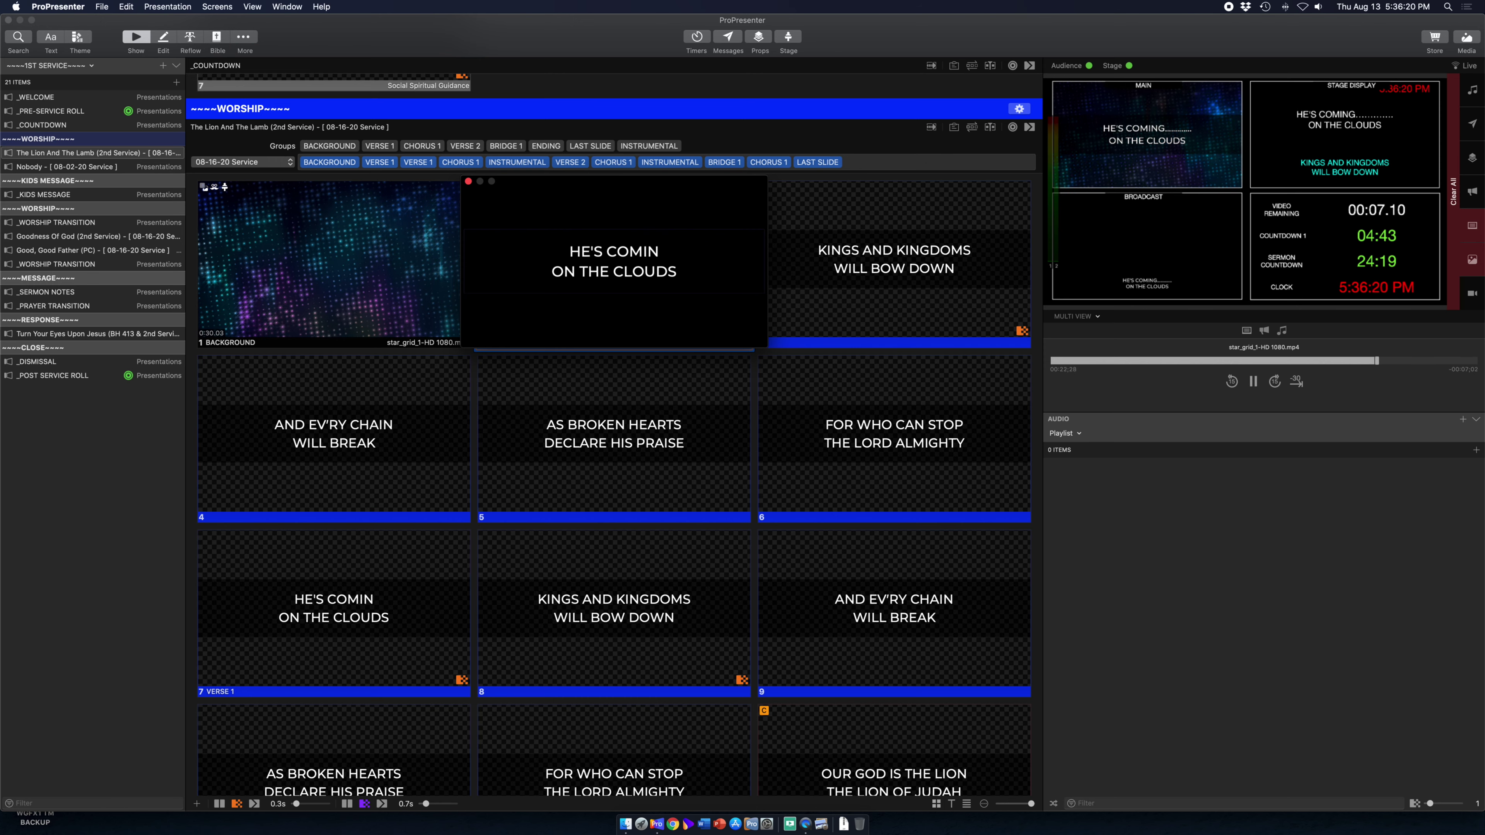
pyautogui.write('G')
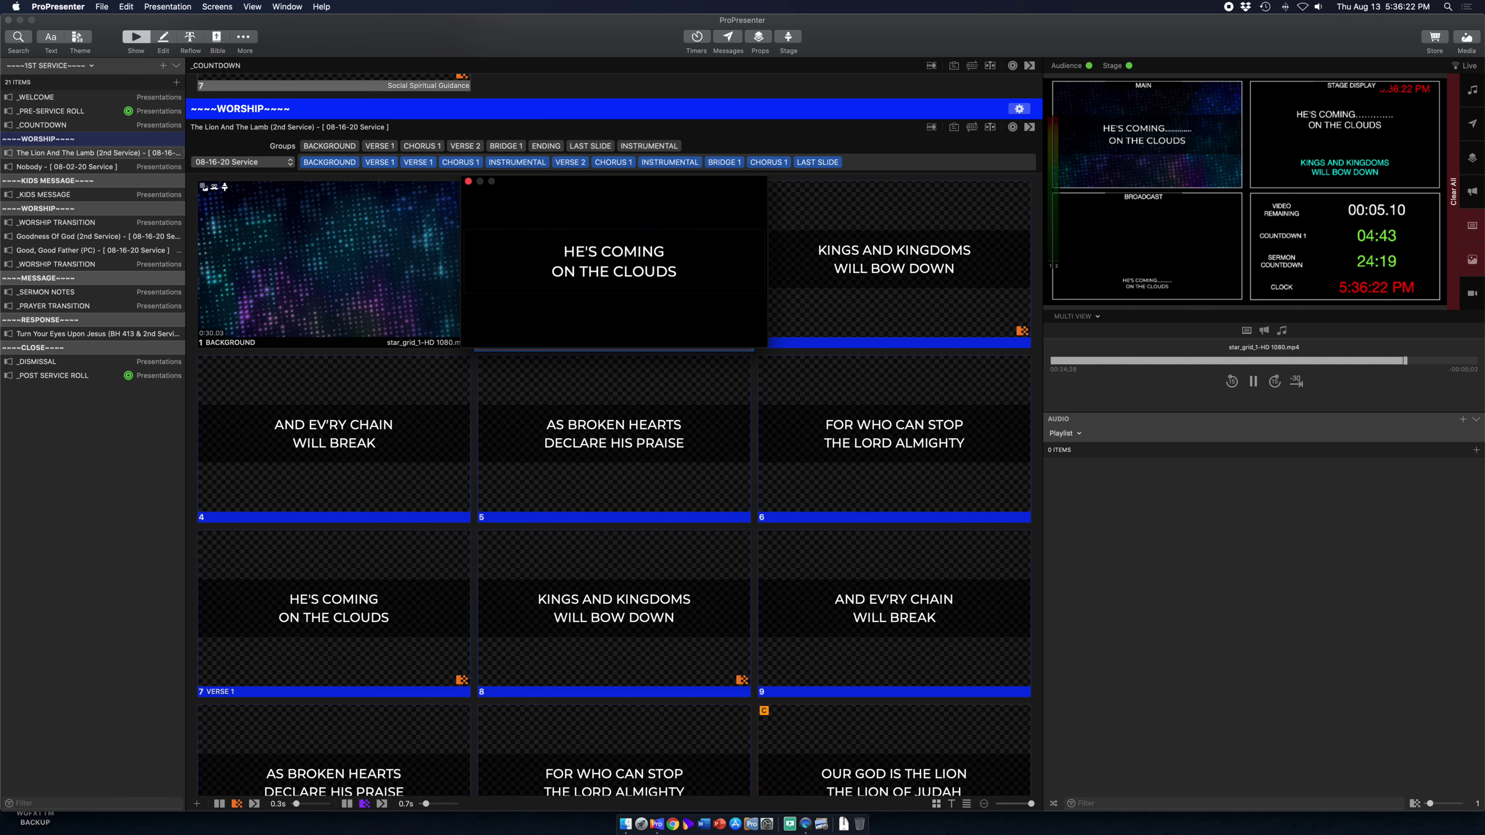
pyautogui.click(468, 182)
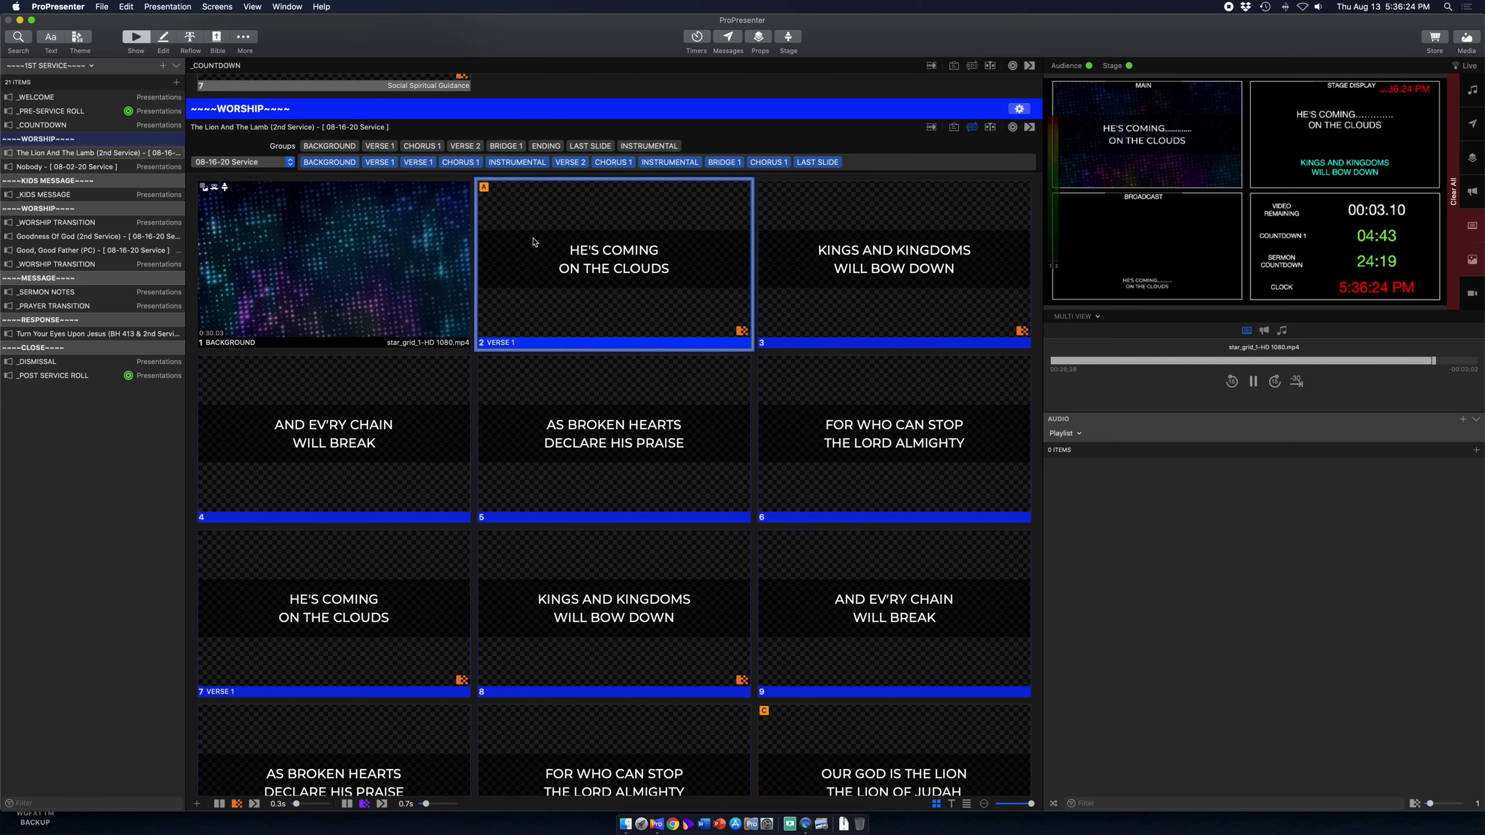
# - Send the corrected verse slide live and remove the duplicate VERSE 1 from the arrangement
pyautogui.click(644, 265)
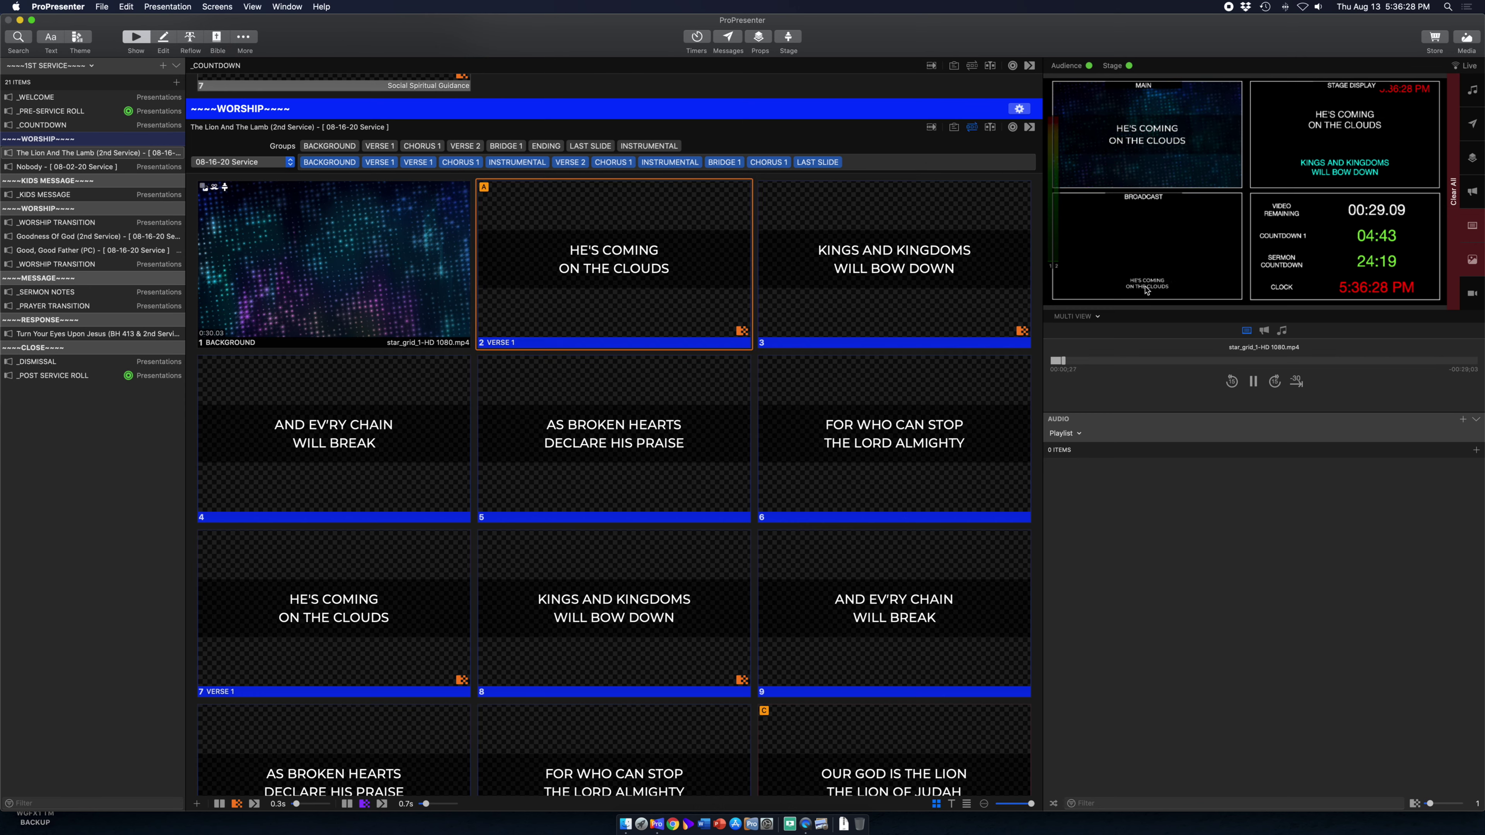
pyautogui.moveTo(396, 167)
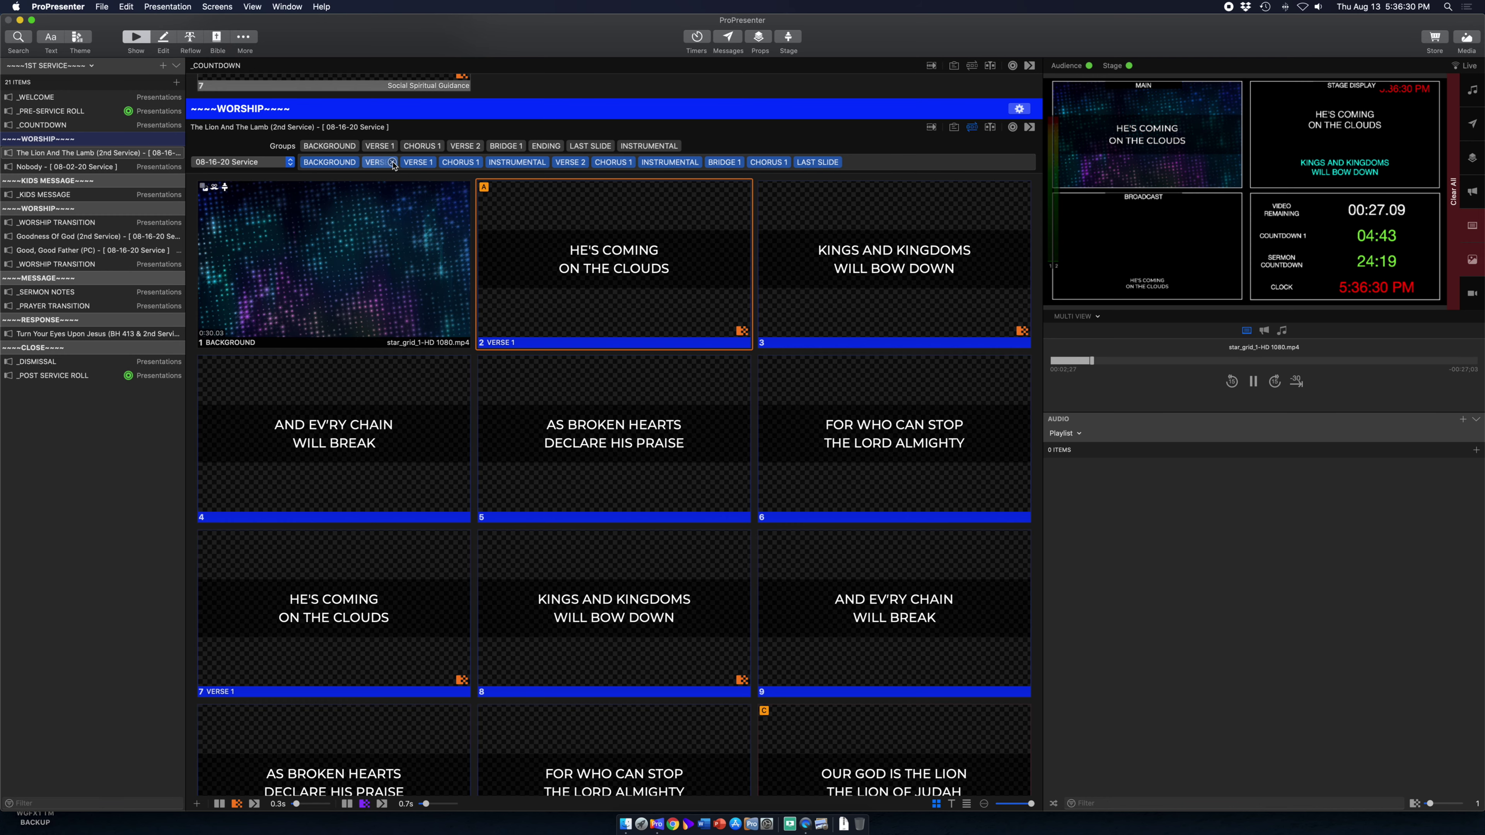
pyautogui.click(393, 167)
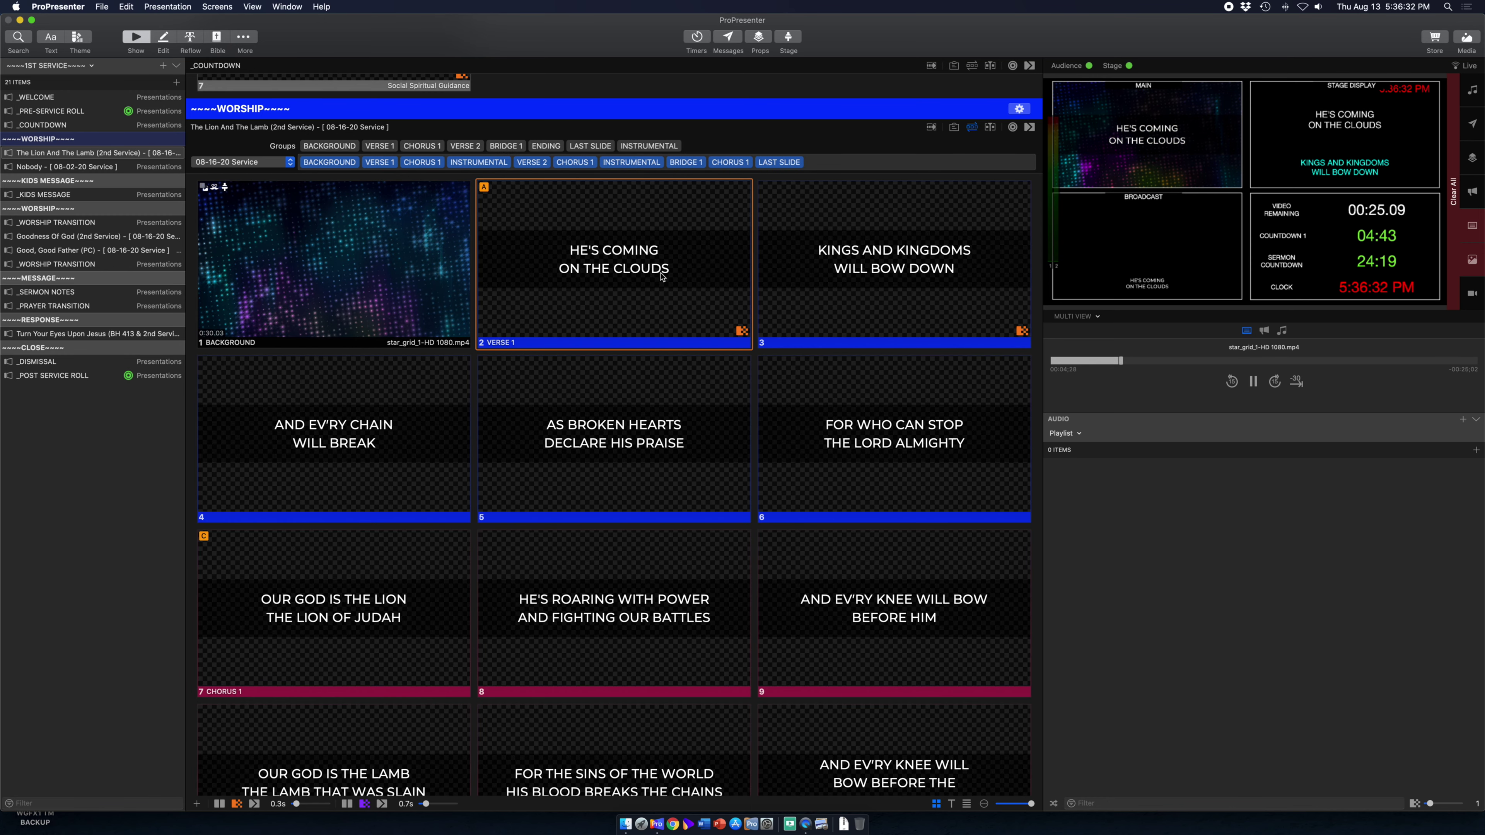
# - Send the background video slide live and open the song's lyrics in the Reflow editor
pyautogui.scroll(-2, 662, 276)
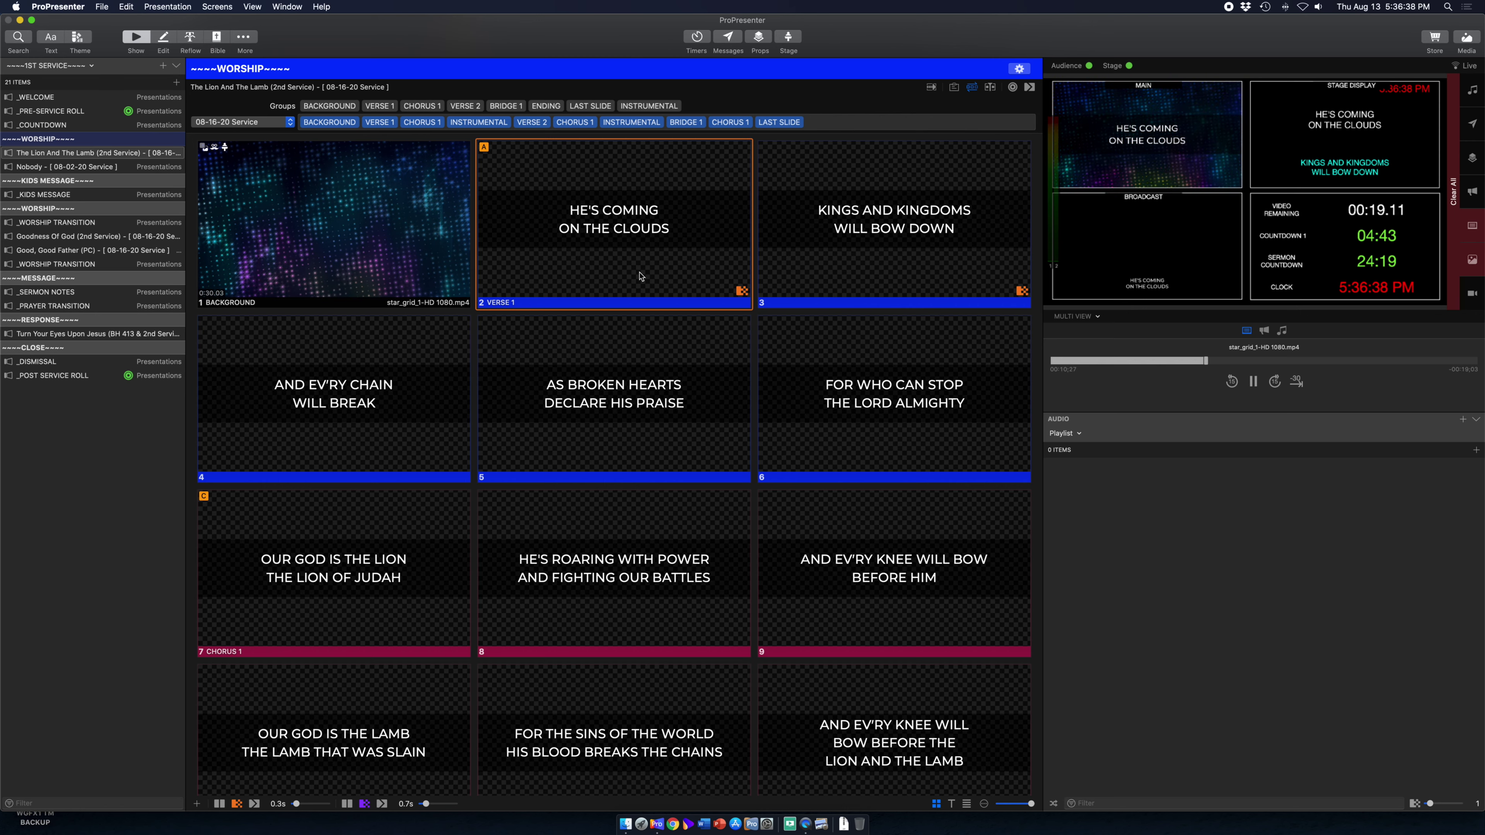
pyautogui.scroll(-10, 638, 275)
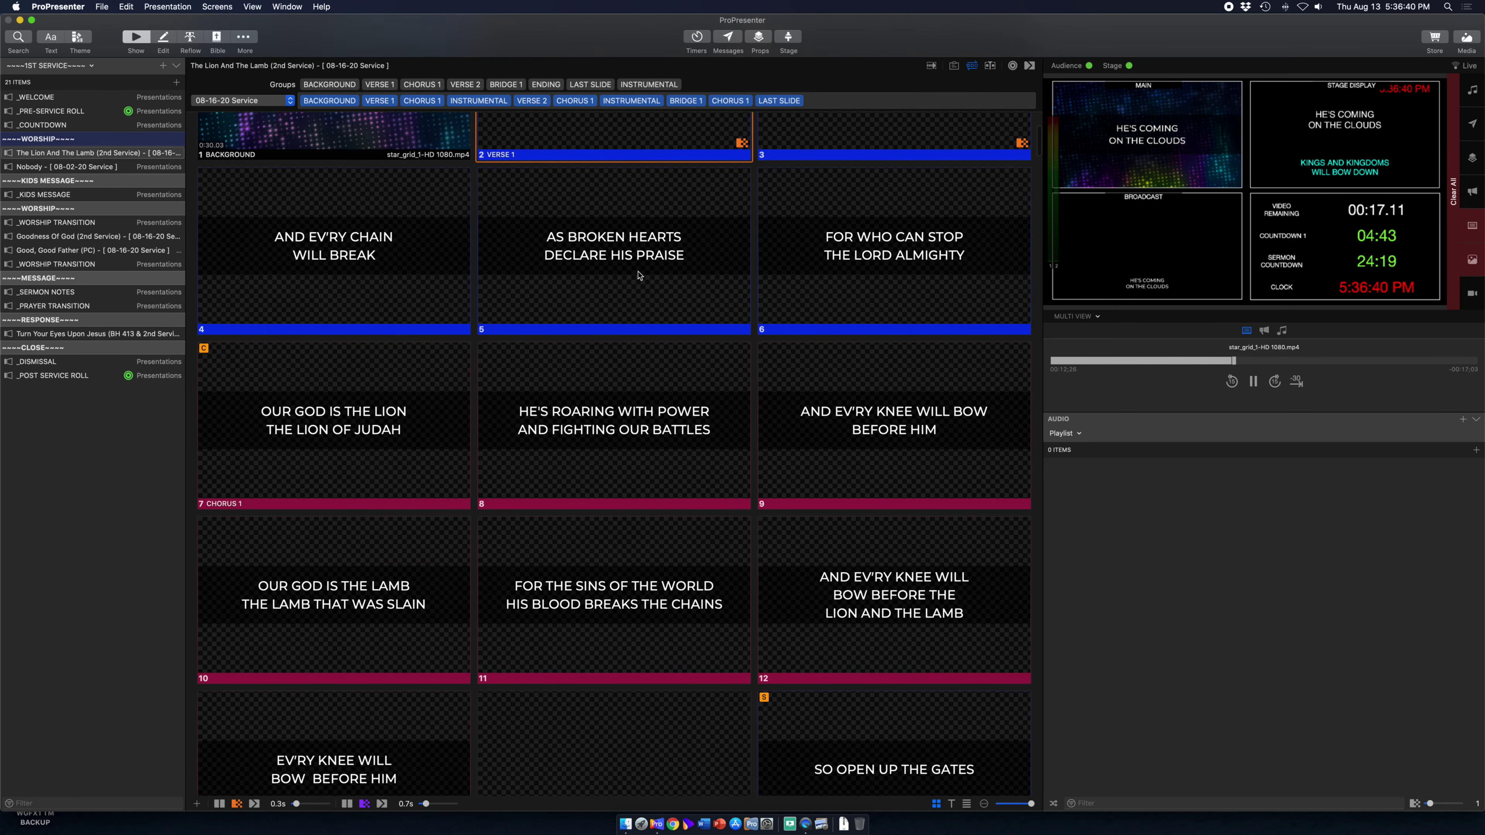
pyautogui.scroll(5, 639, 275)
pyautogui.scroll(6, 639, 275)
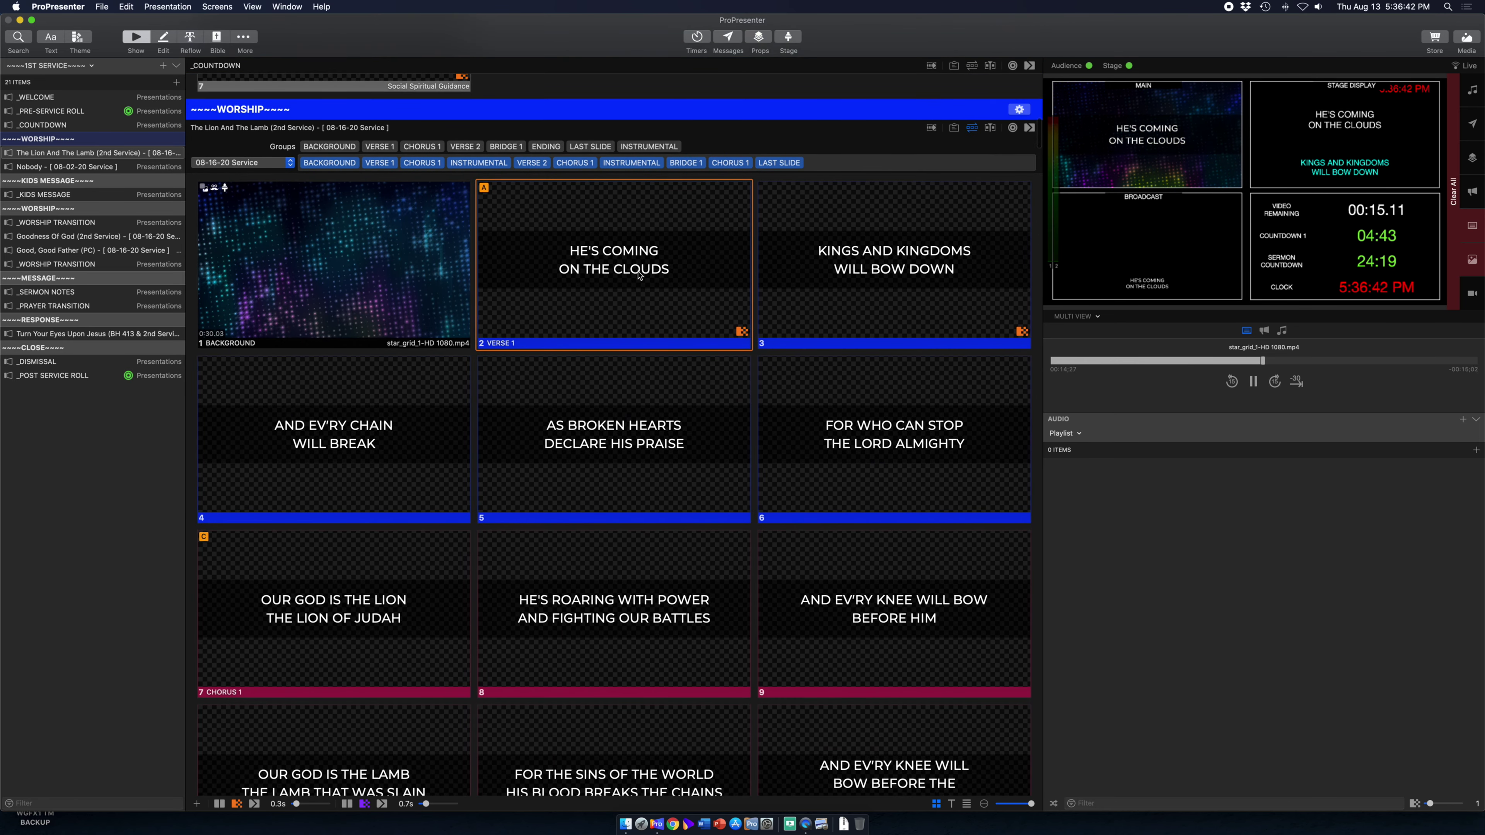
pyautogui.click(432, 277)
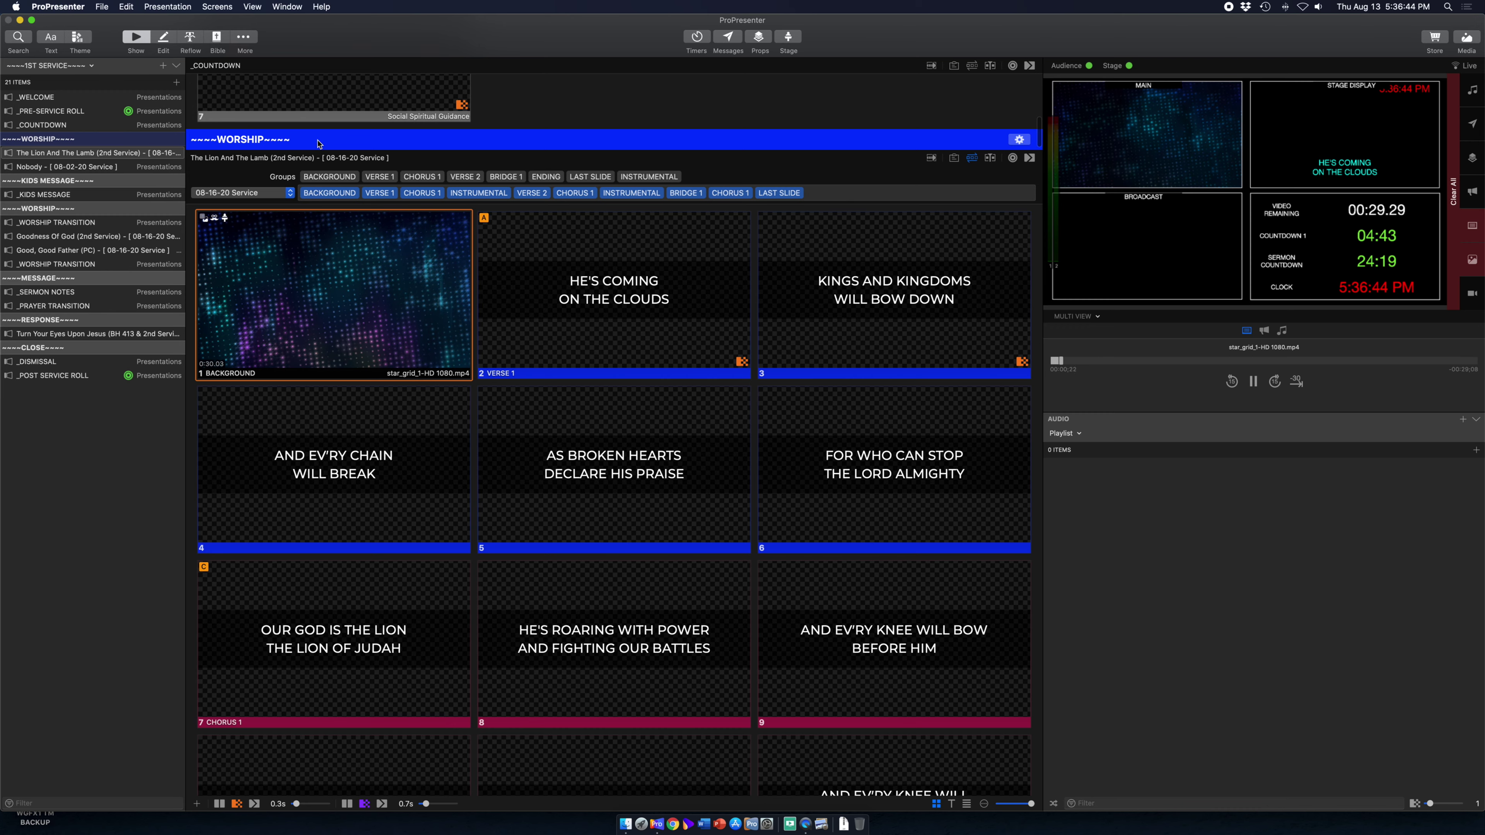
pyautogui.click(194, 37)
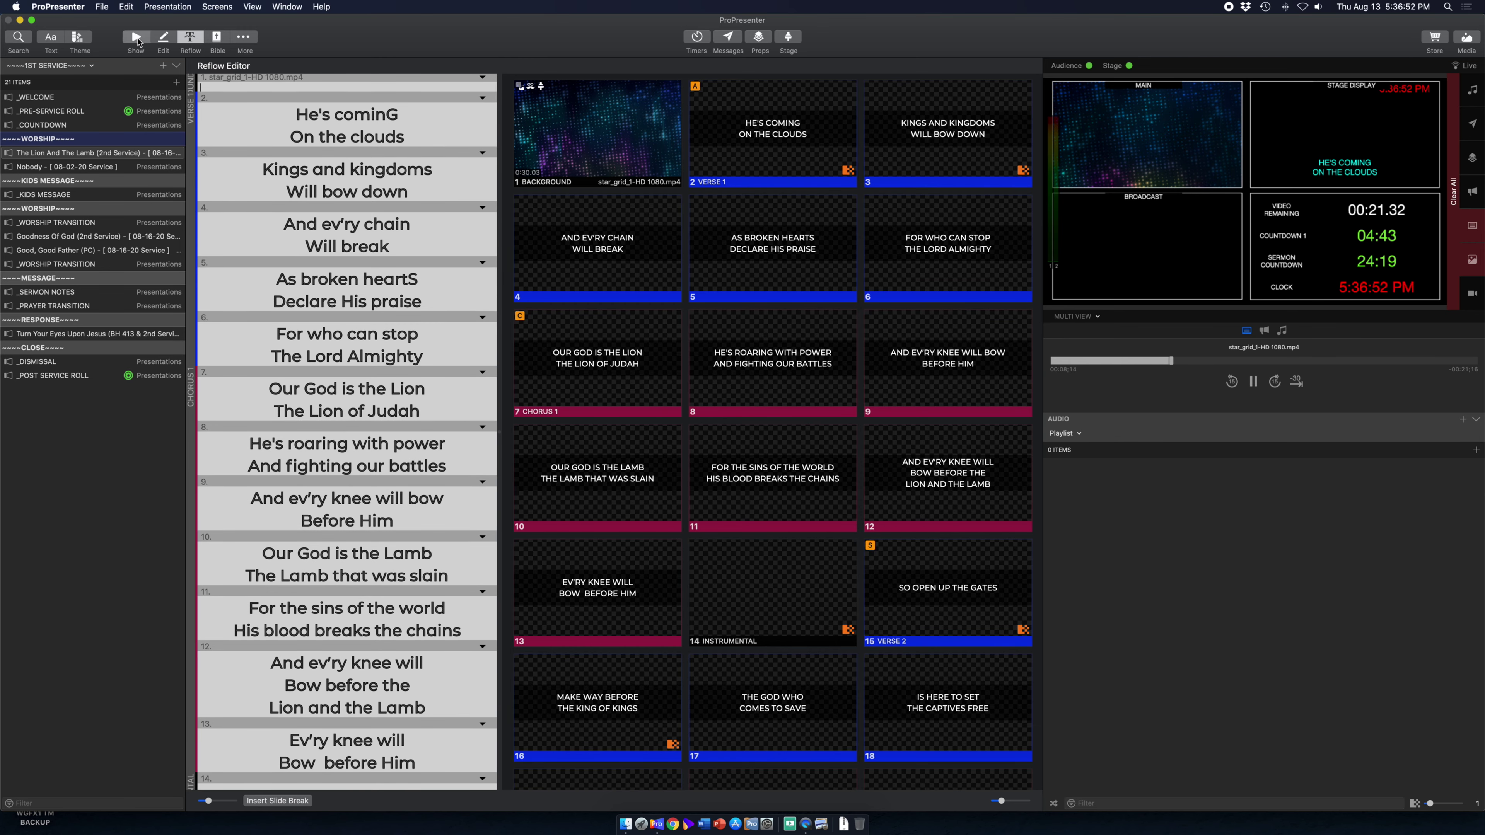
# - Switch to Show, inspect the background slide in the Edit view, then return to Show
pyautogui.click(136, 38)
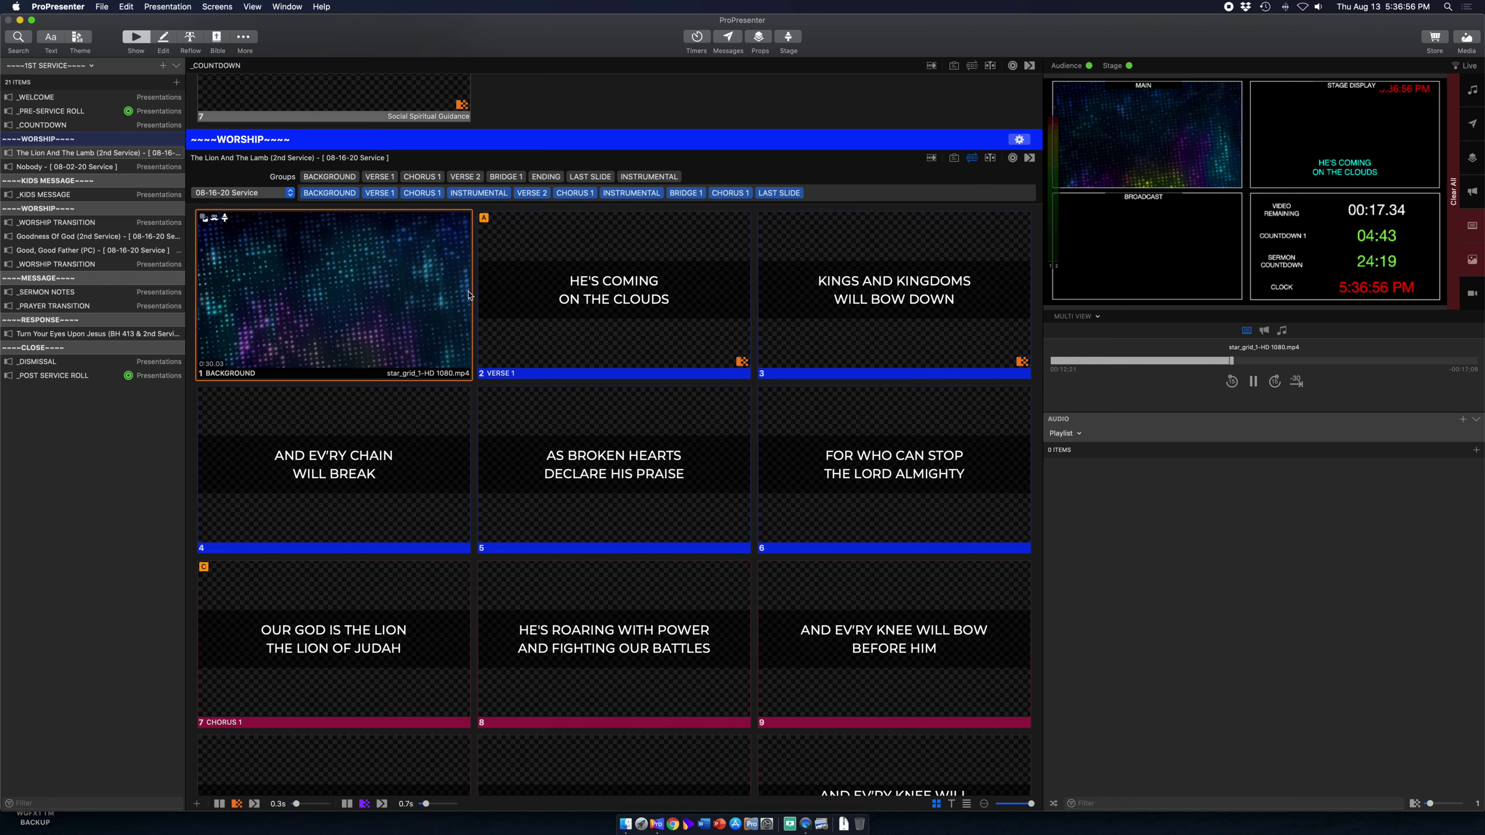
pyautogui.click(163, 39)
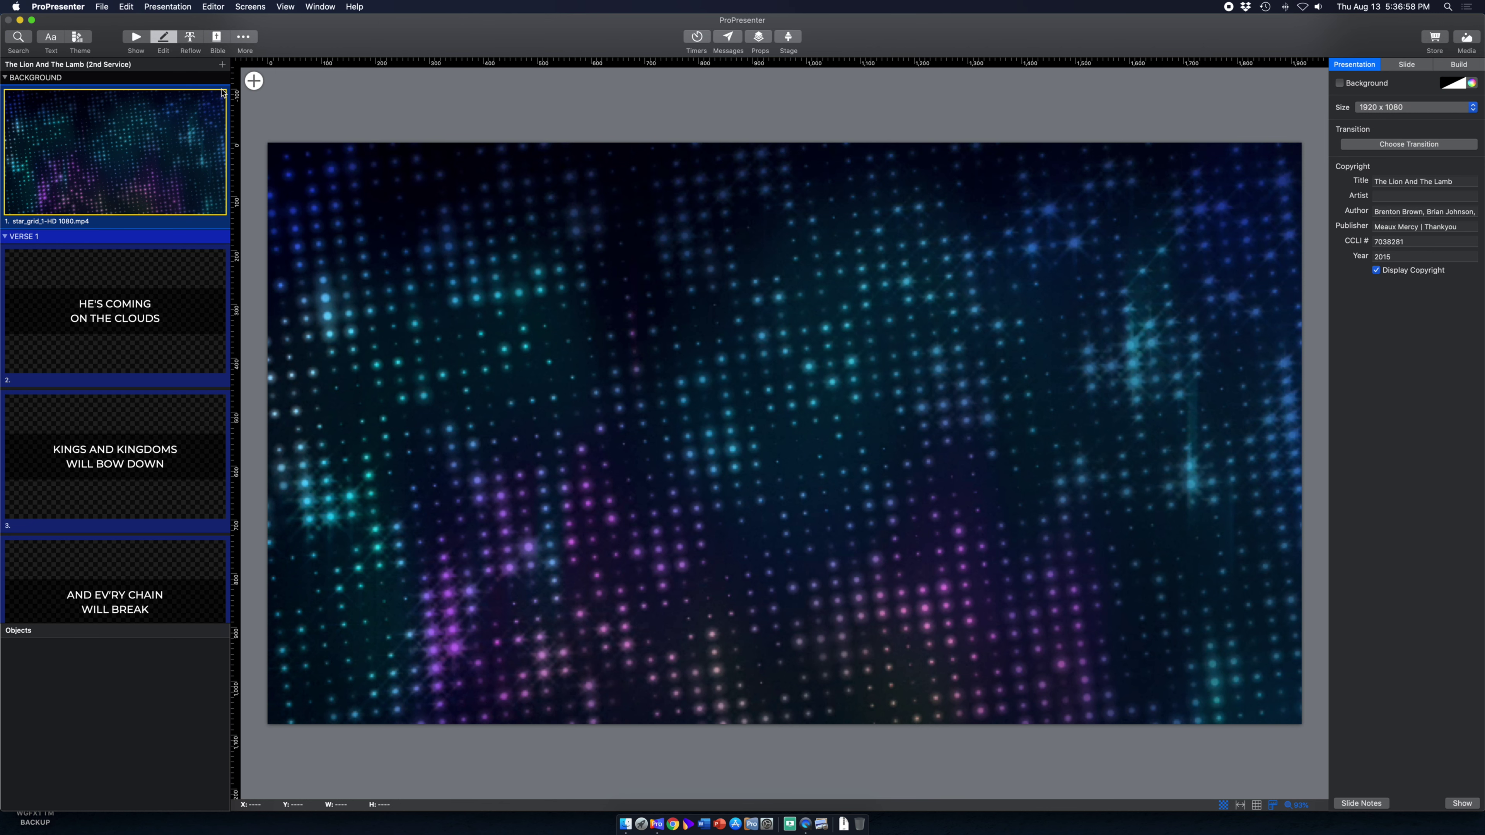
pyautogui.scroll(-1, 851, 467)
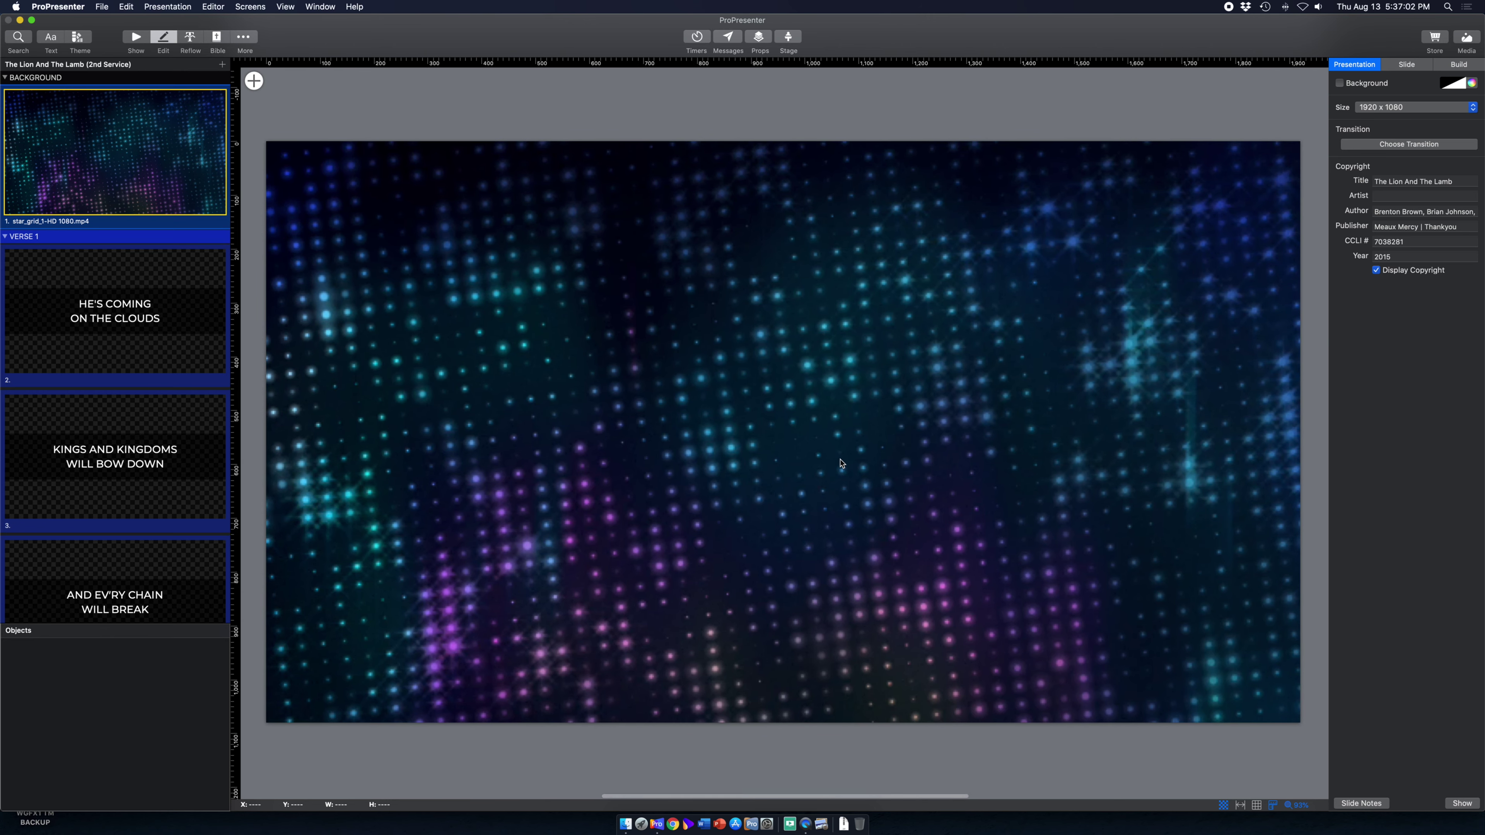
pyautogui.hscroll(1, 842, 463)
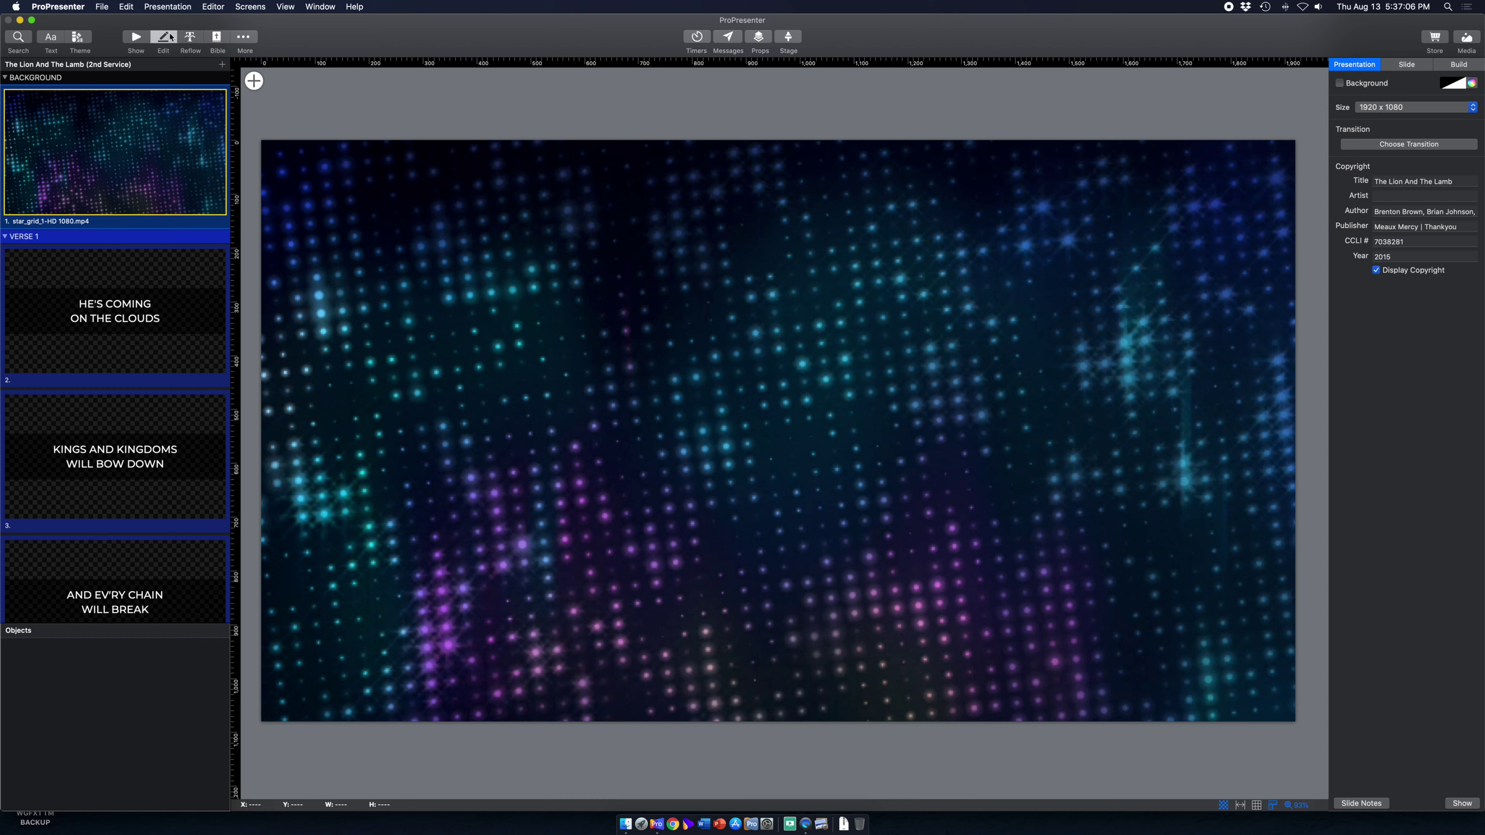
pyautogui.click(135, 38)
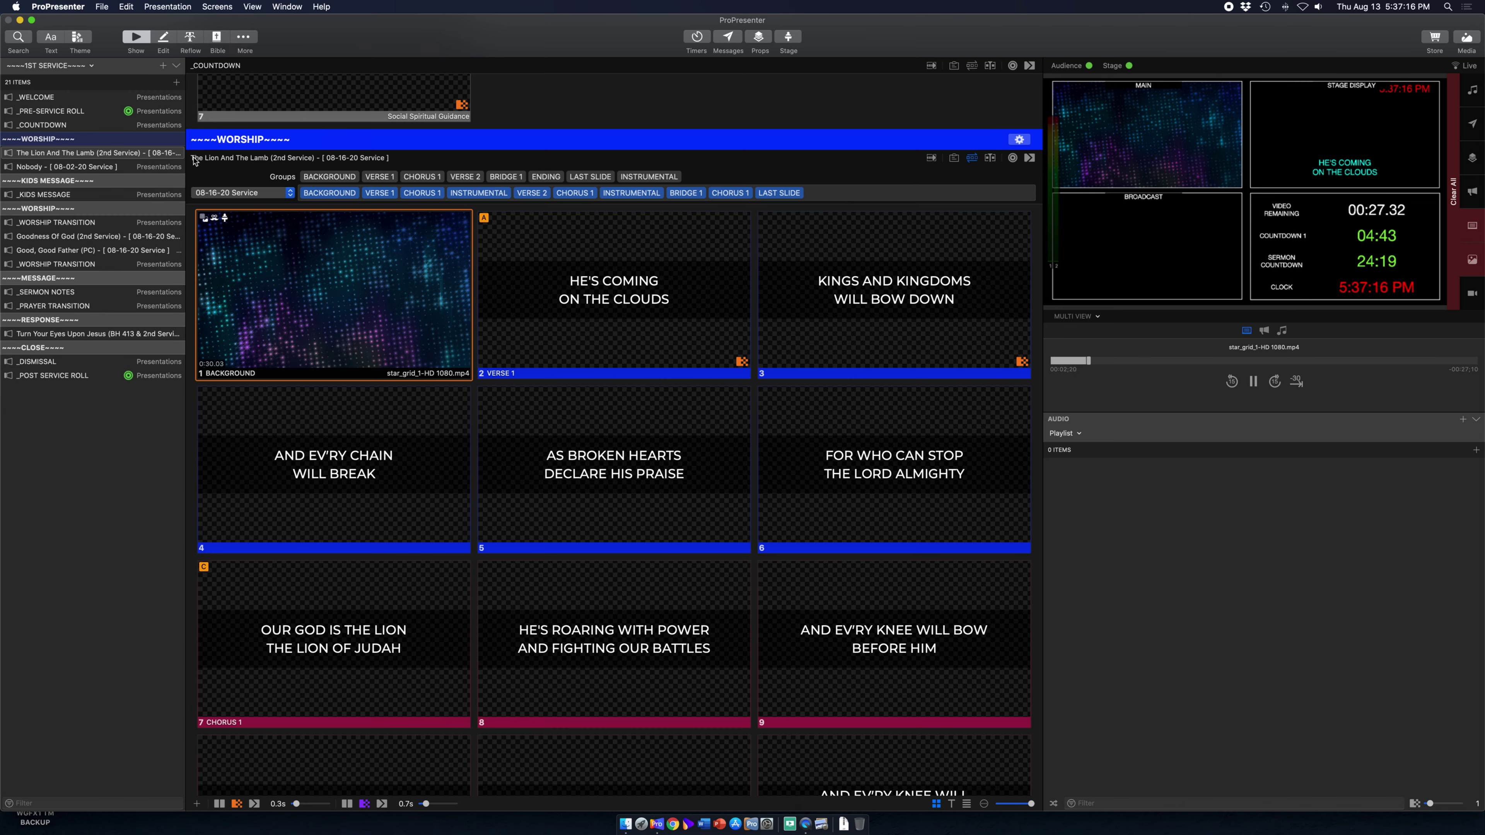
# - Restart the background video live, view it in the slide editor, and return to Show
pyautogui.scroll(-1, 263, 222)
pyautogui.click(329, 278)
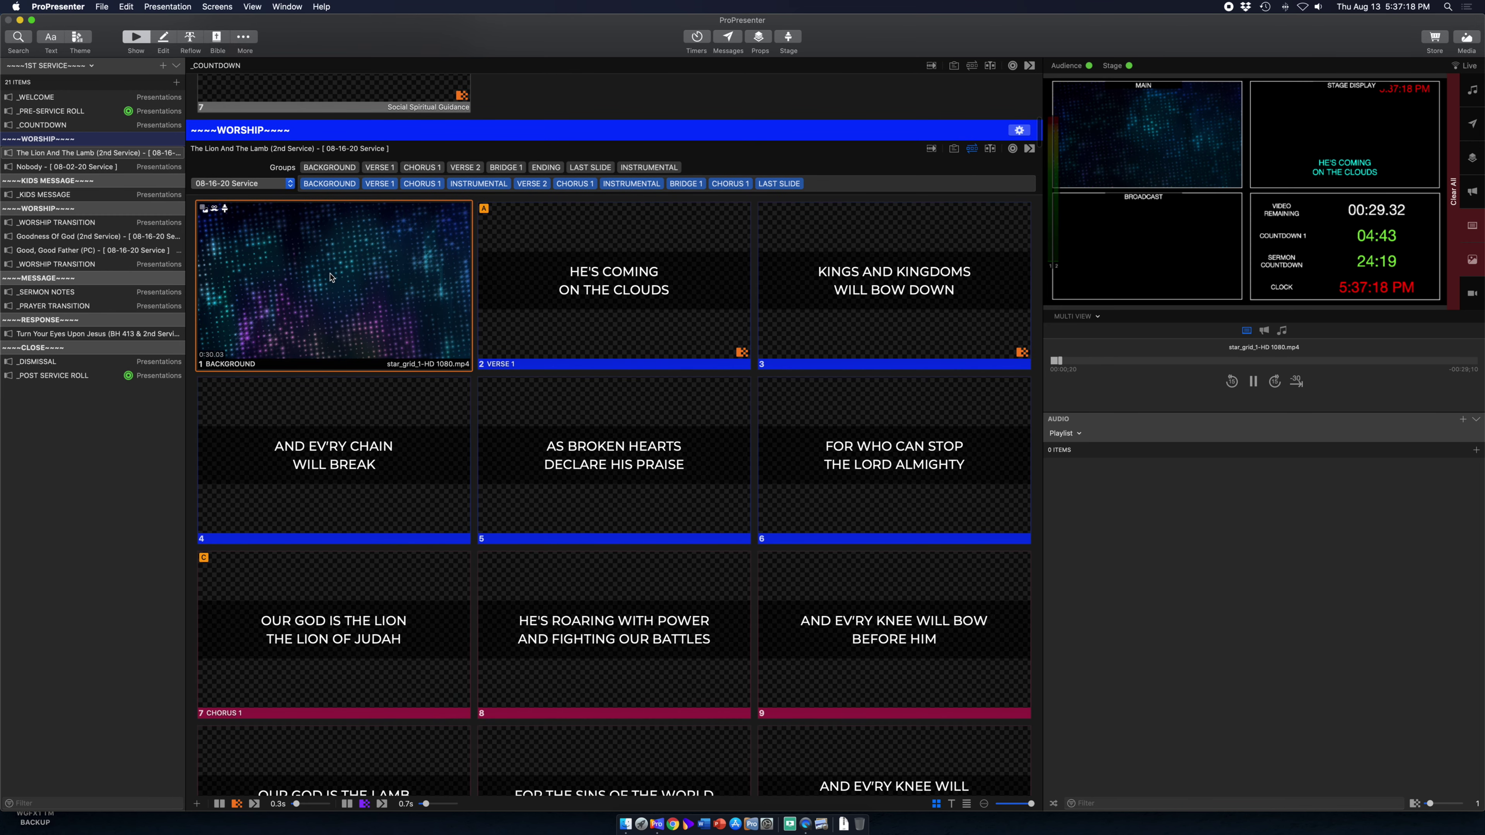
pyautogui.click(336, 264)
pyautogui.click(164, 39)
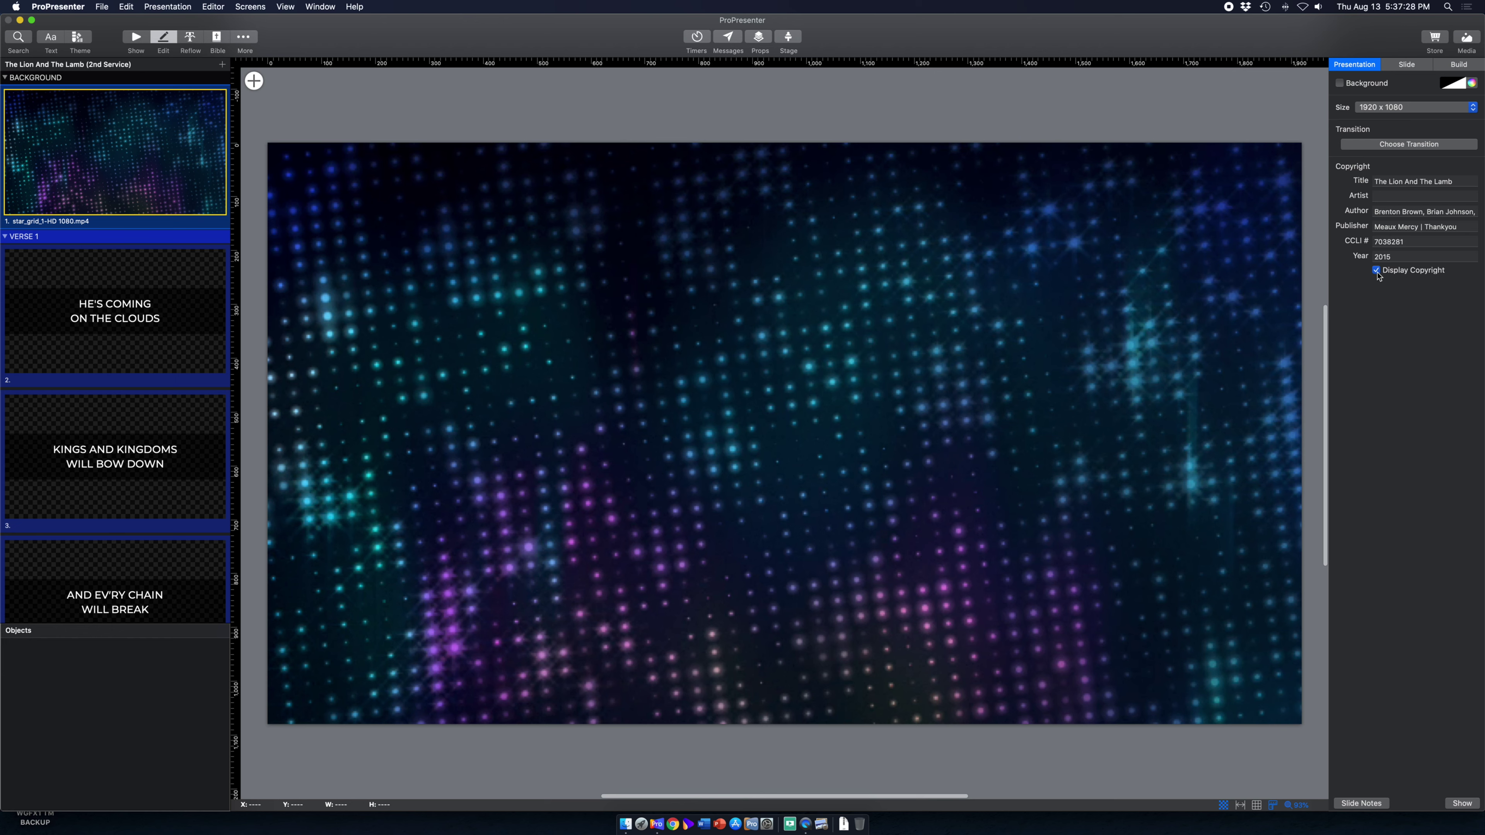
pyautogui.click(136, 38)
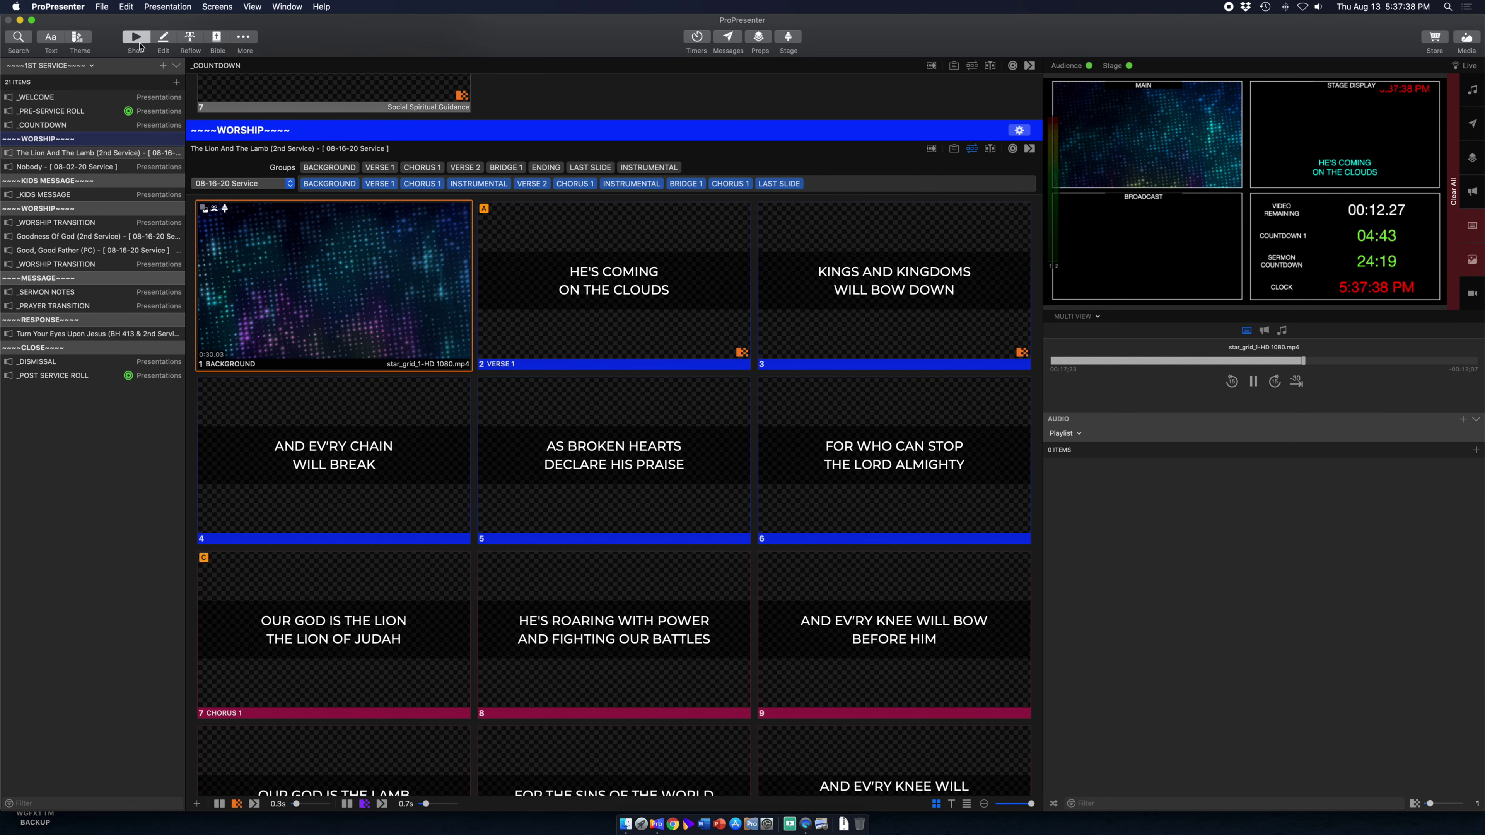
# - Review The Lion And The Lamb's groups and pick up INSTRUMENTAL to move it before BACKGROUND
pyautogui.scroll(-2, 325, 275)
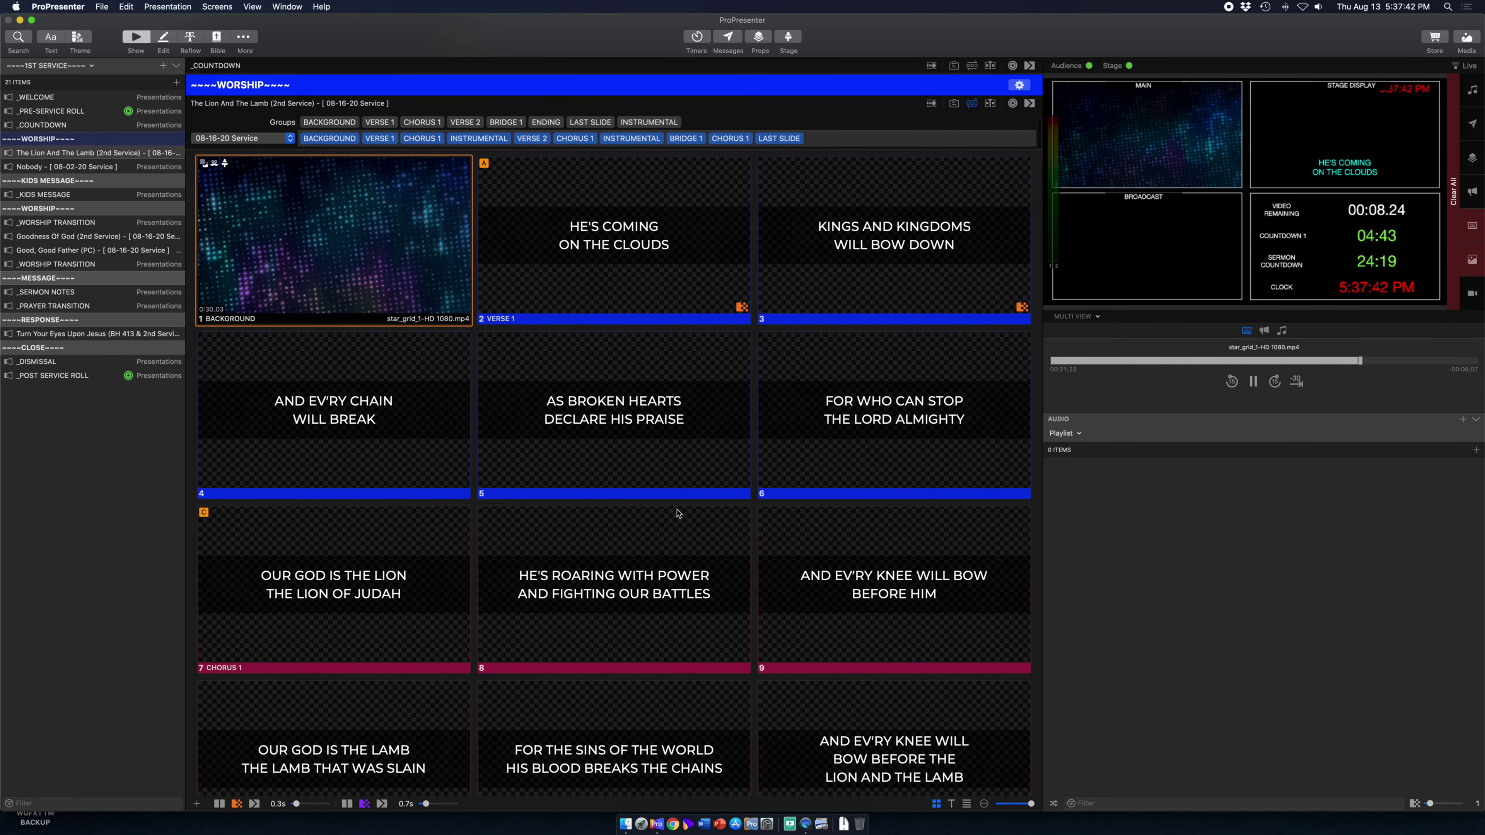
pyautogui.scroll(-15, 686, 465)
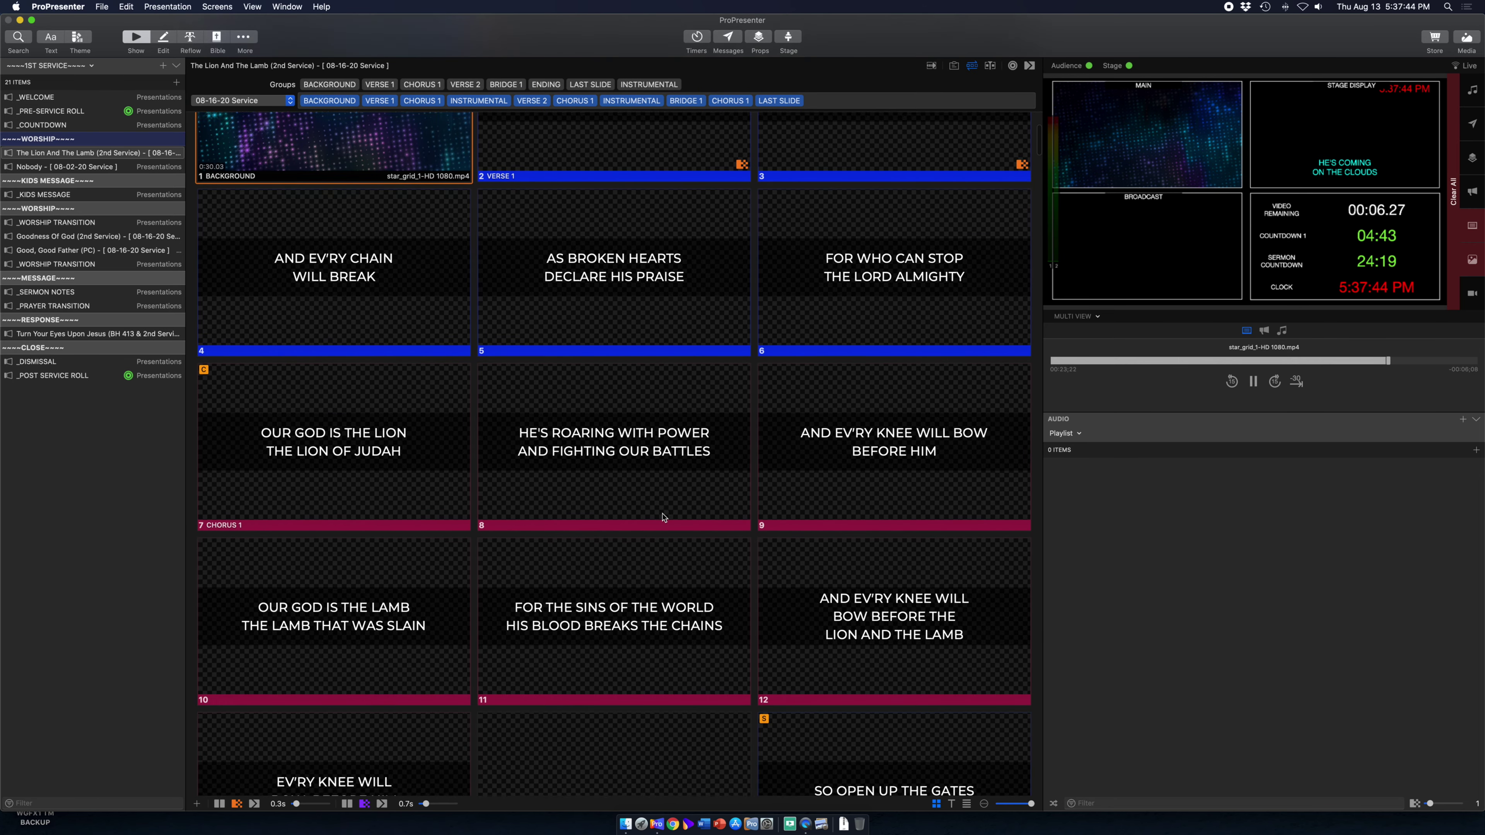
pyautogui.scroll(-3, 643, 509)
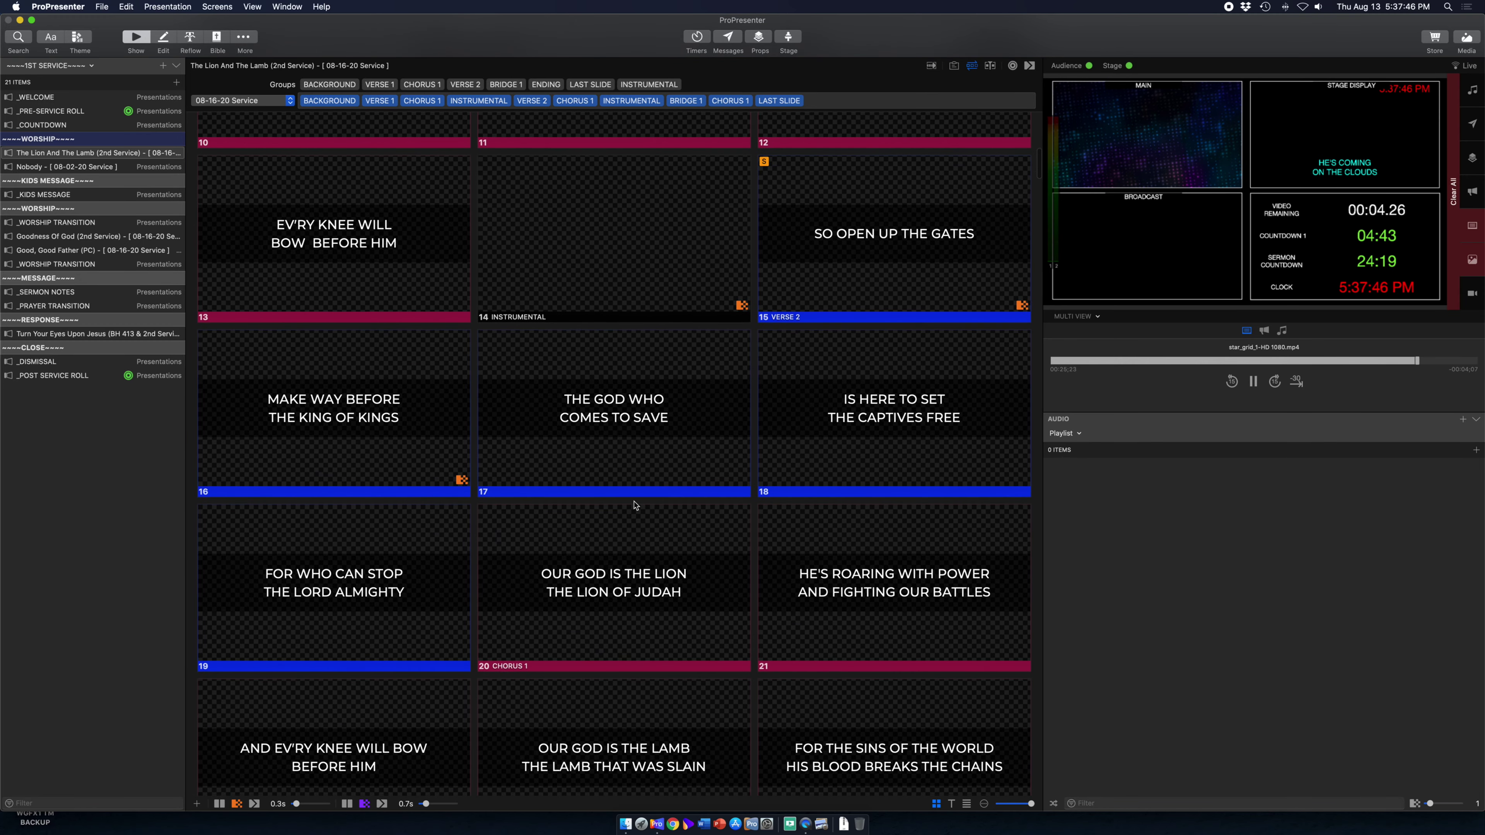
pyautogui.scroll(15, 320, 190)
pyautogui.scroll(3, 320, 190)
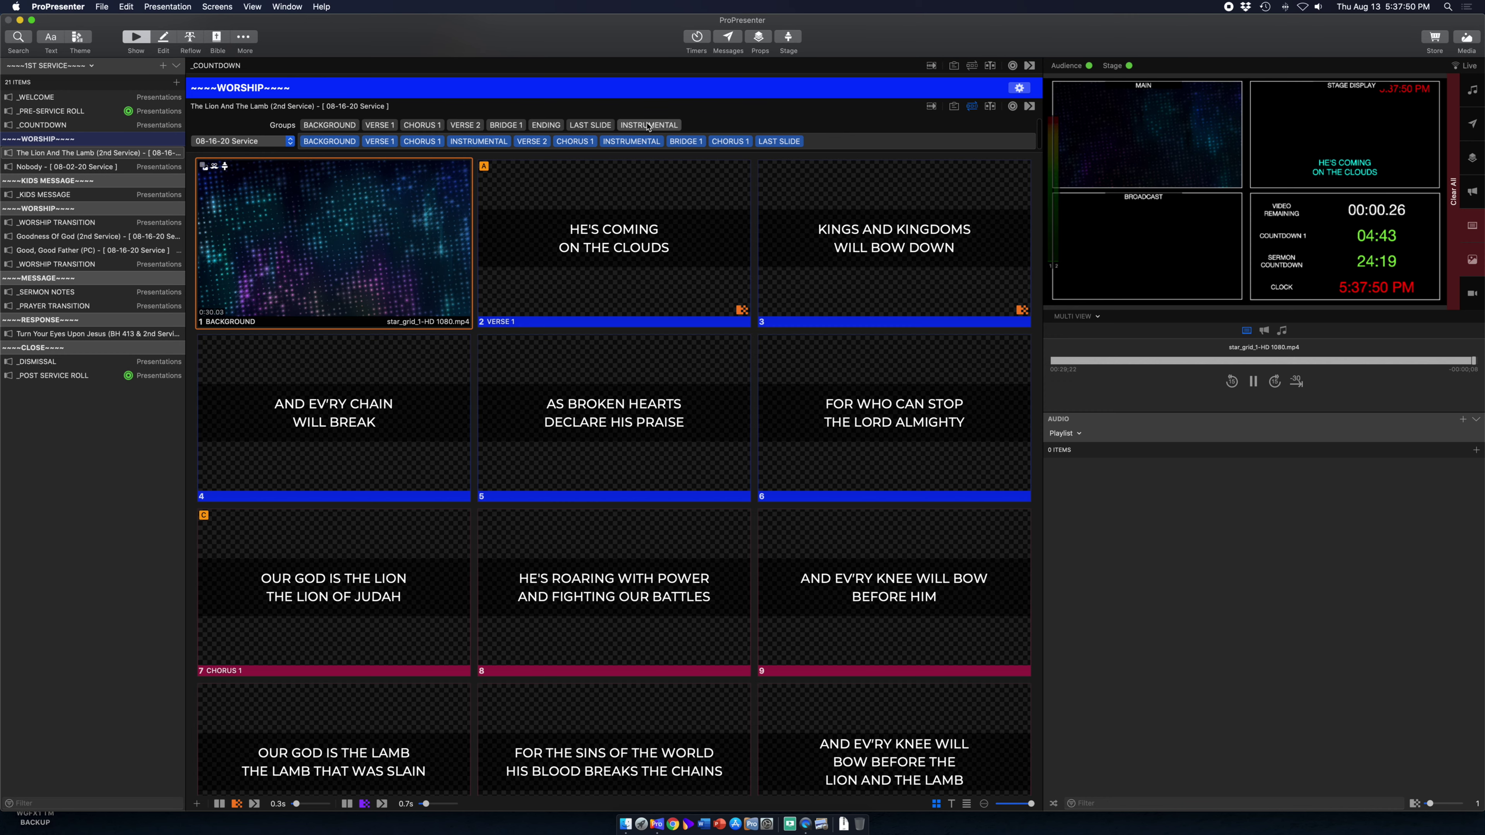
pyautogui.scroll(-1, 491, 126)
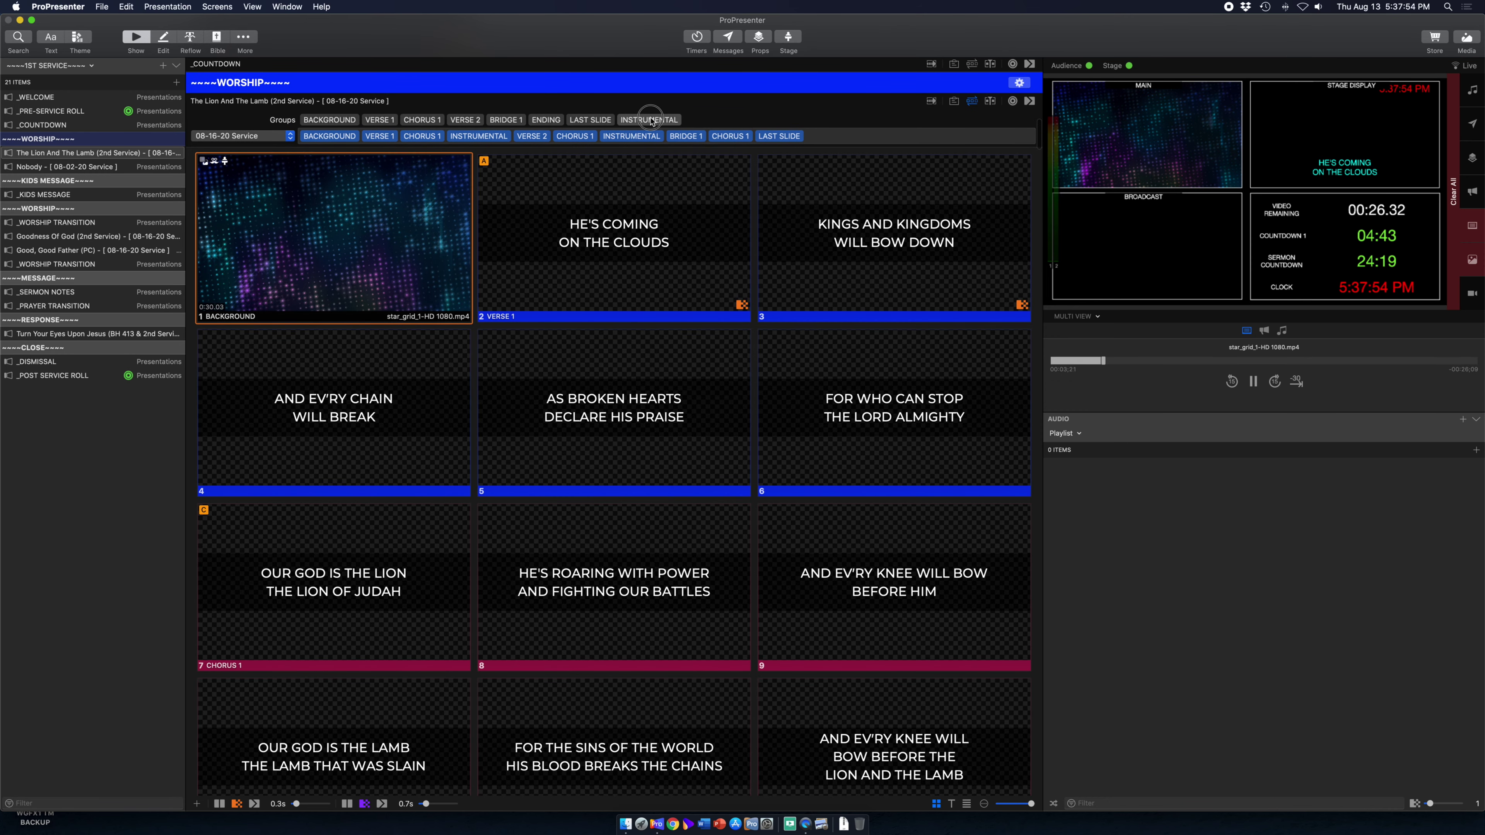
pyautogui.click(480, 121)
# - Move INSTRUMENTAL, then LAST SLIDE, to the front of the Groups bar and open the song in Edit
pyautogui.moveTo(480, 121); pyautogui.dragTo(321, 121)
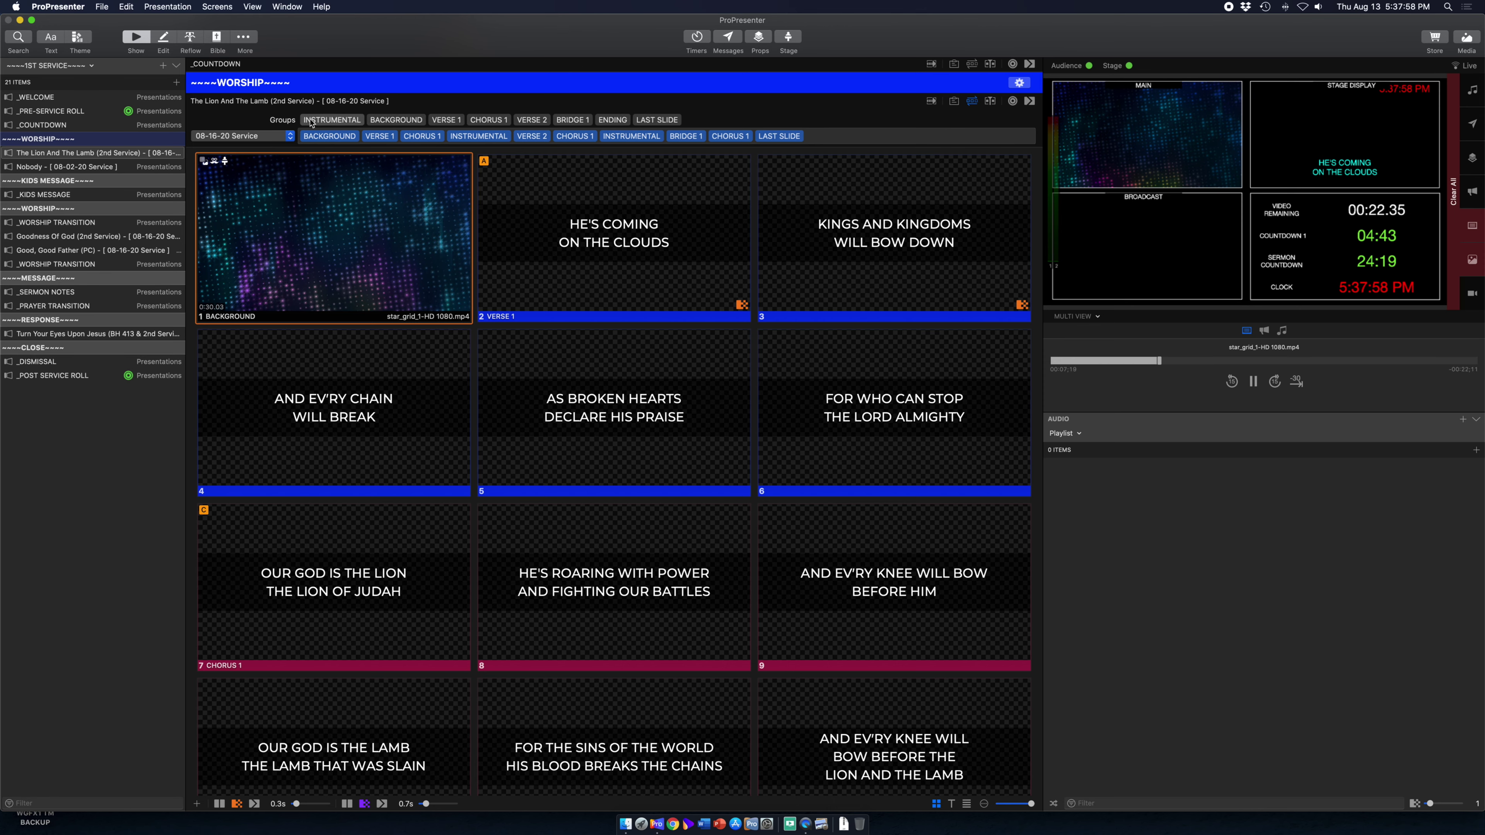
pyautogui.moveTo(656, 120); pyautogui.dragTo(315, 120)
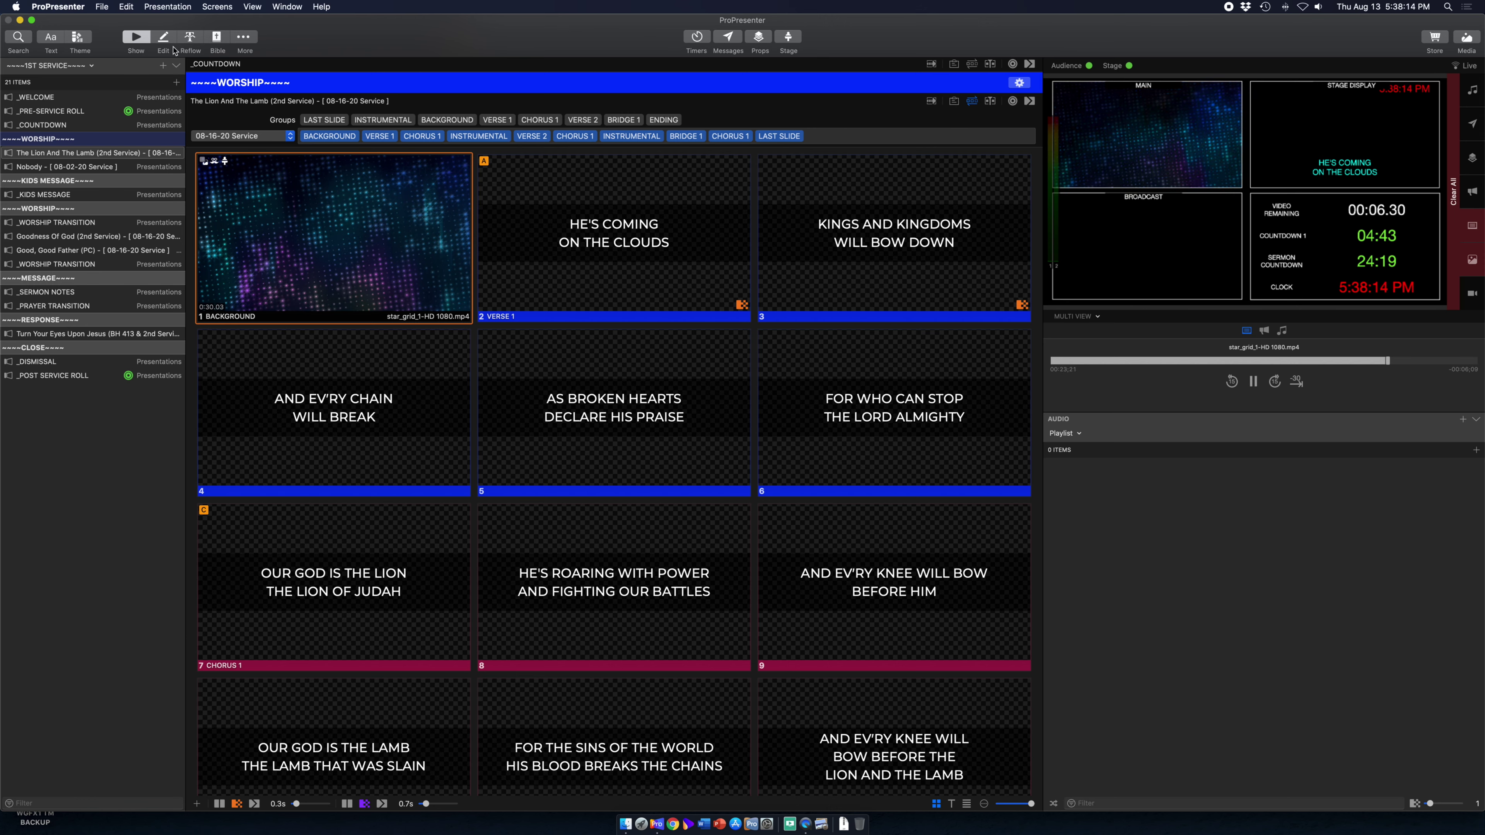
pyautogui.click(164, 37)
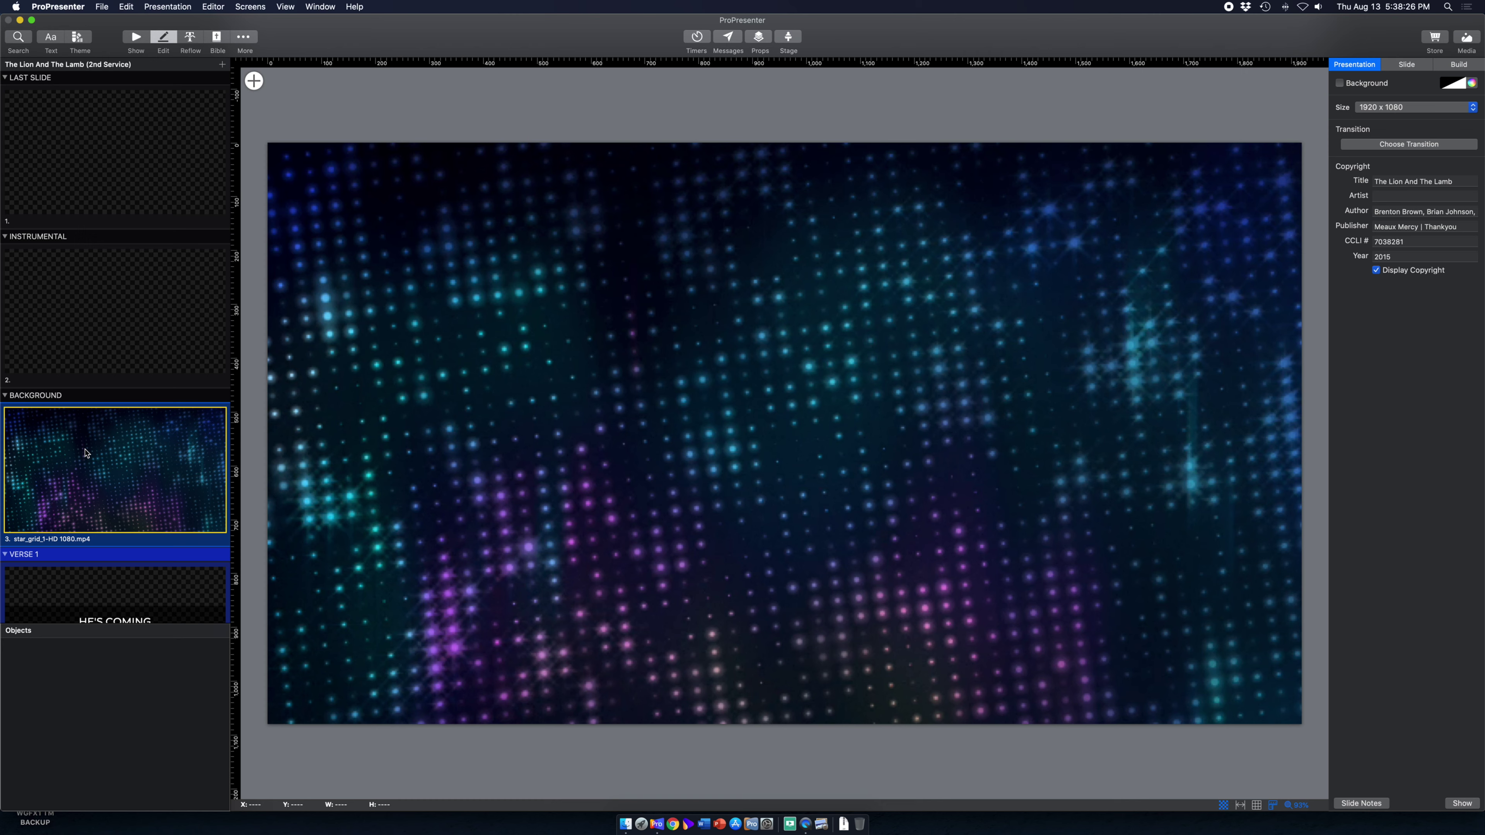
# - Select slide 20, FOR WHO CAN STOP THE LORD ALMIGHTY, in the editor, then return to Show
pyautogui.scroll(-15, 86, 452)
pyautogui.scroll(-15, 87, 452)
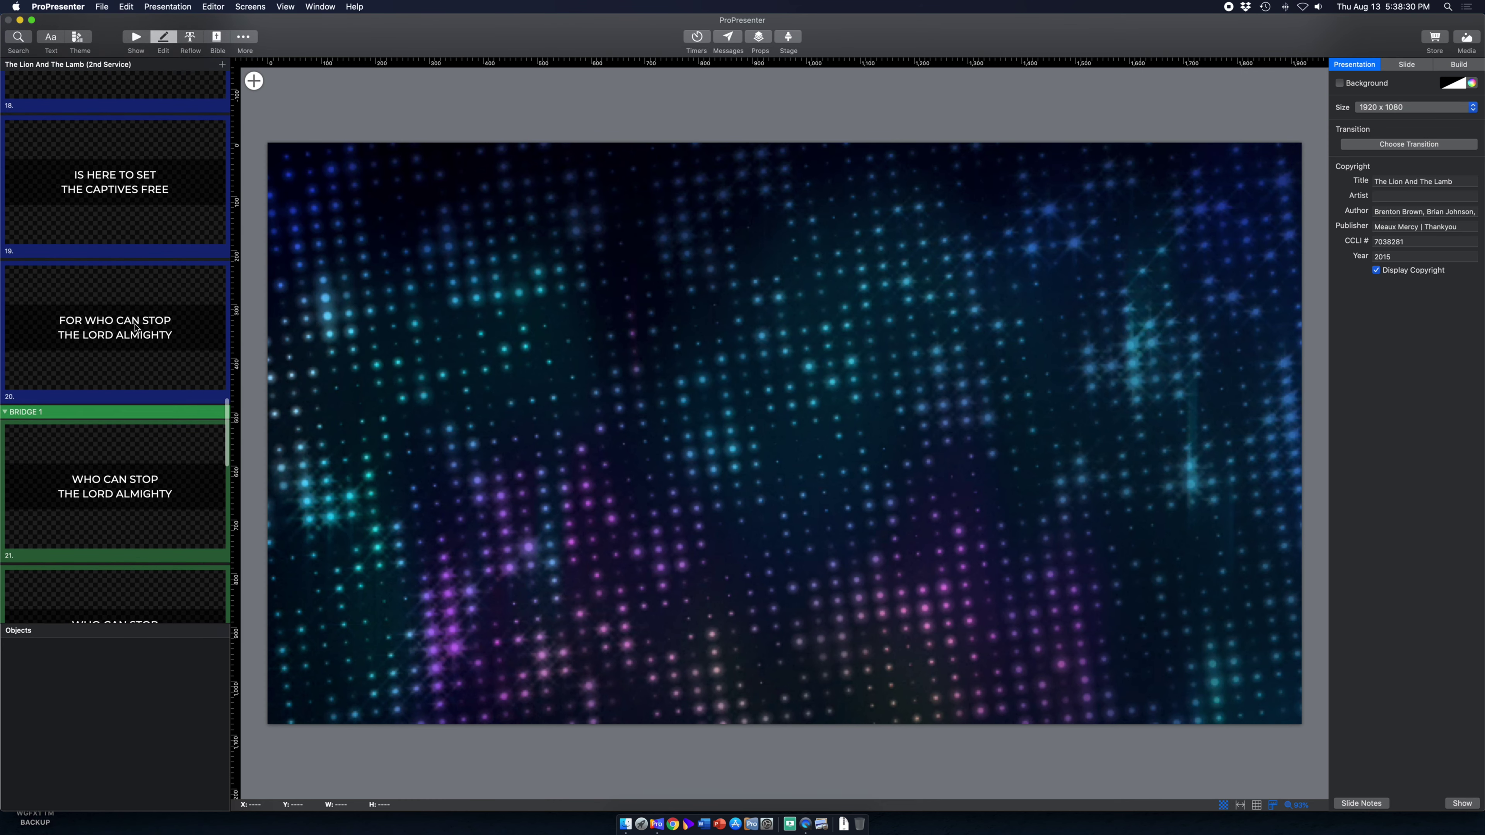
pyautogui.click(134, 333)
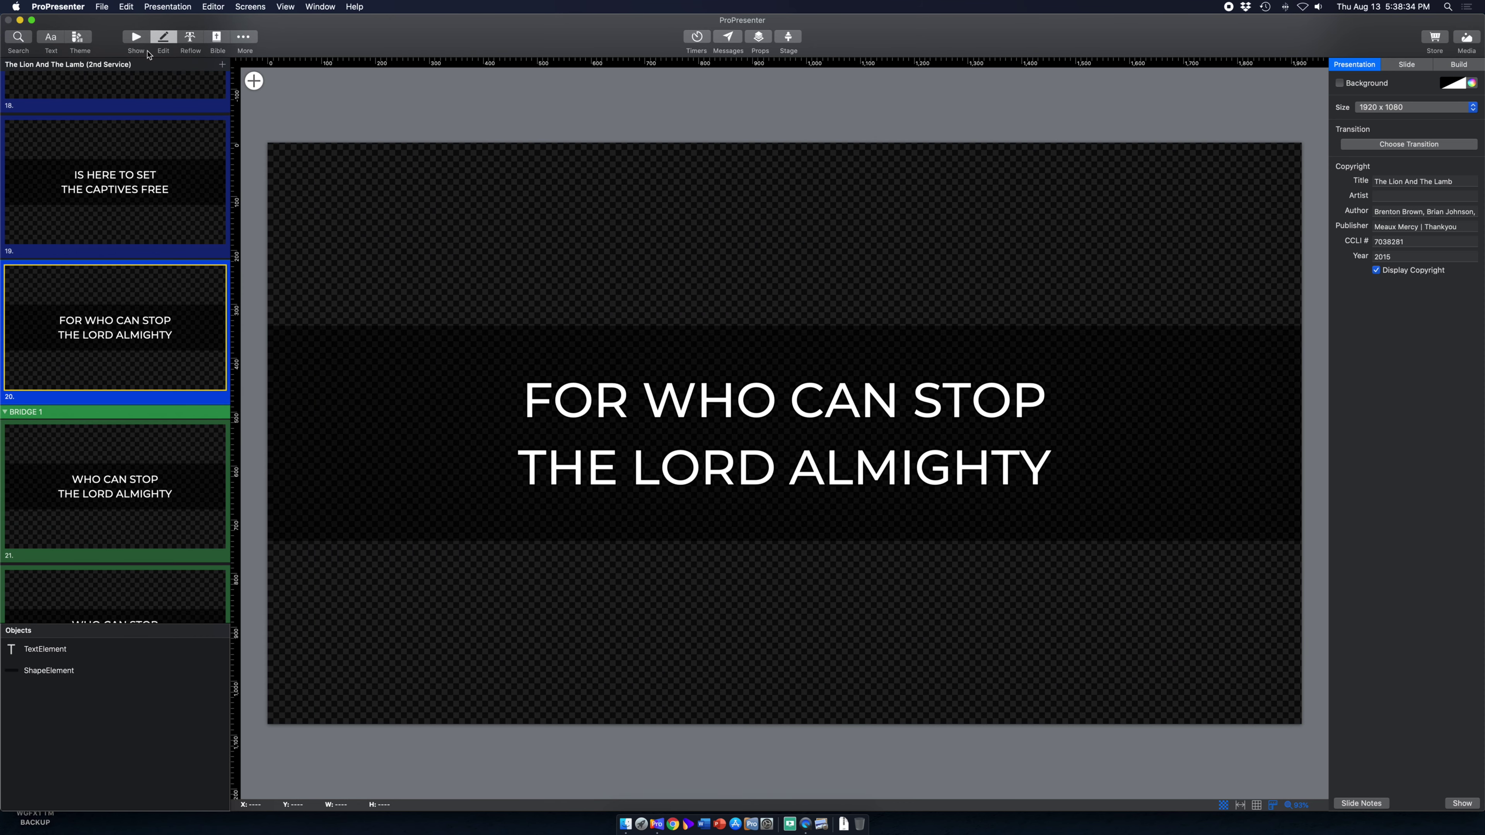
pyautogui.click(136, 38)
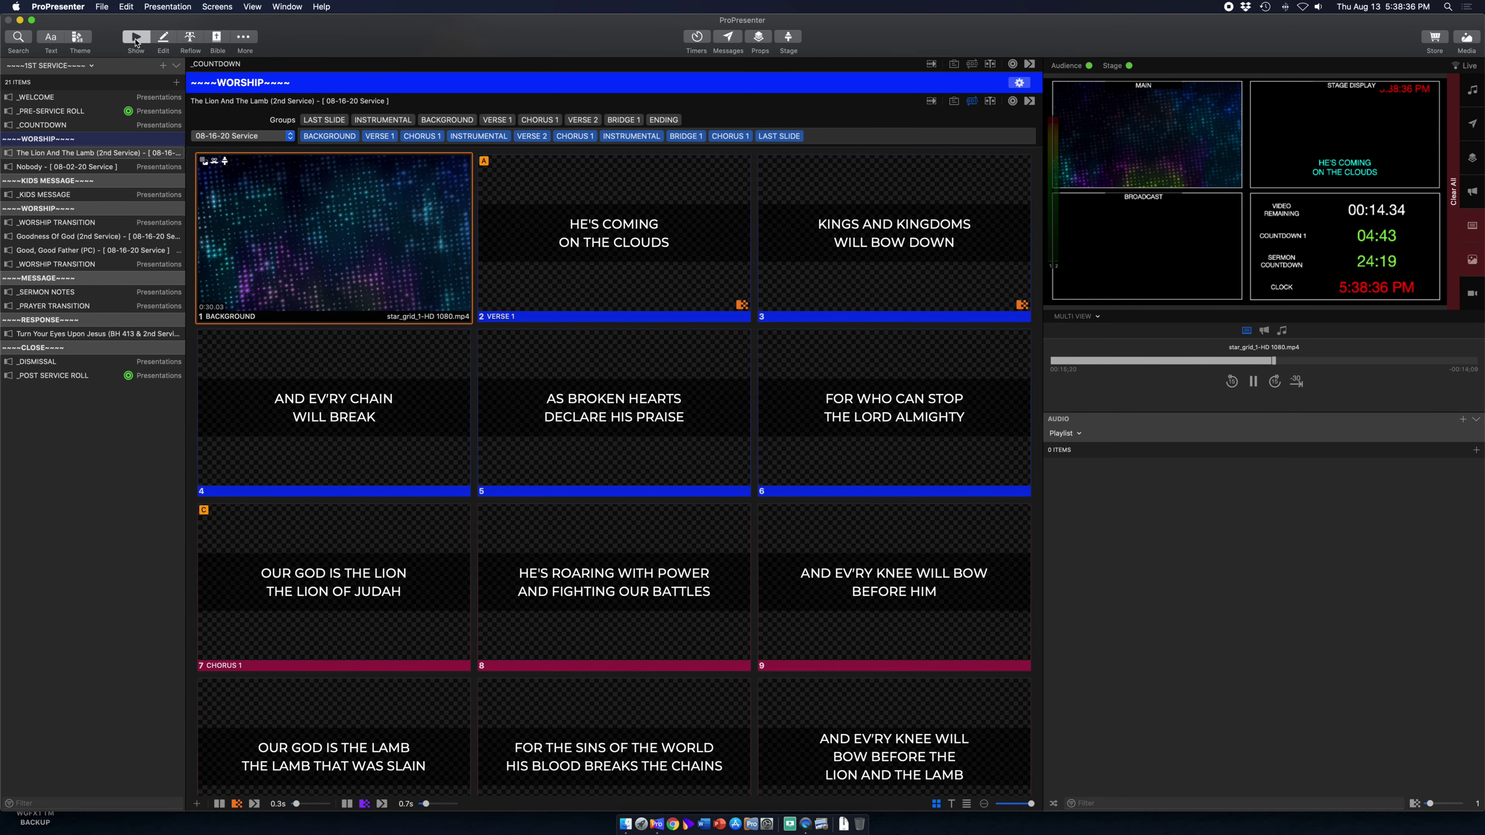
# - Move INSTRUMENTAL and LAST SLIDE after ENDING, verify the order in Edit, then return to Show
pyautogui.moveTo(383, 119); pyautogui.dragTo(755, 122)
pyautogui.moveTo(333, 121); pyautogui.dragTo(590, 121)
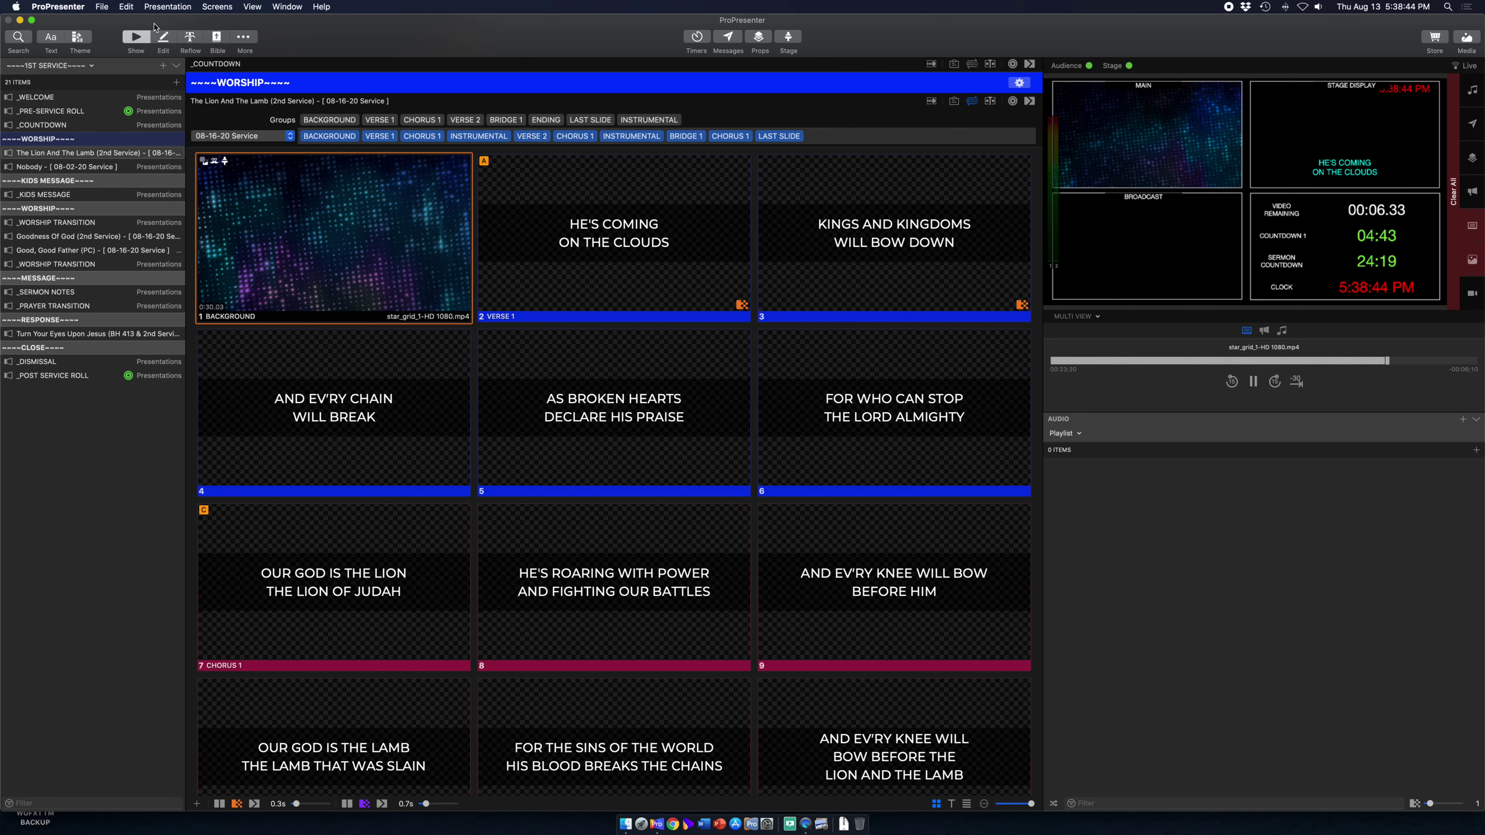
pyautogui.click(164, 38)
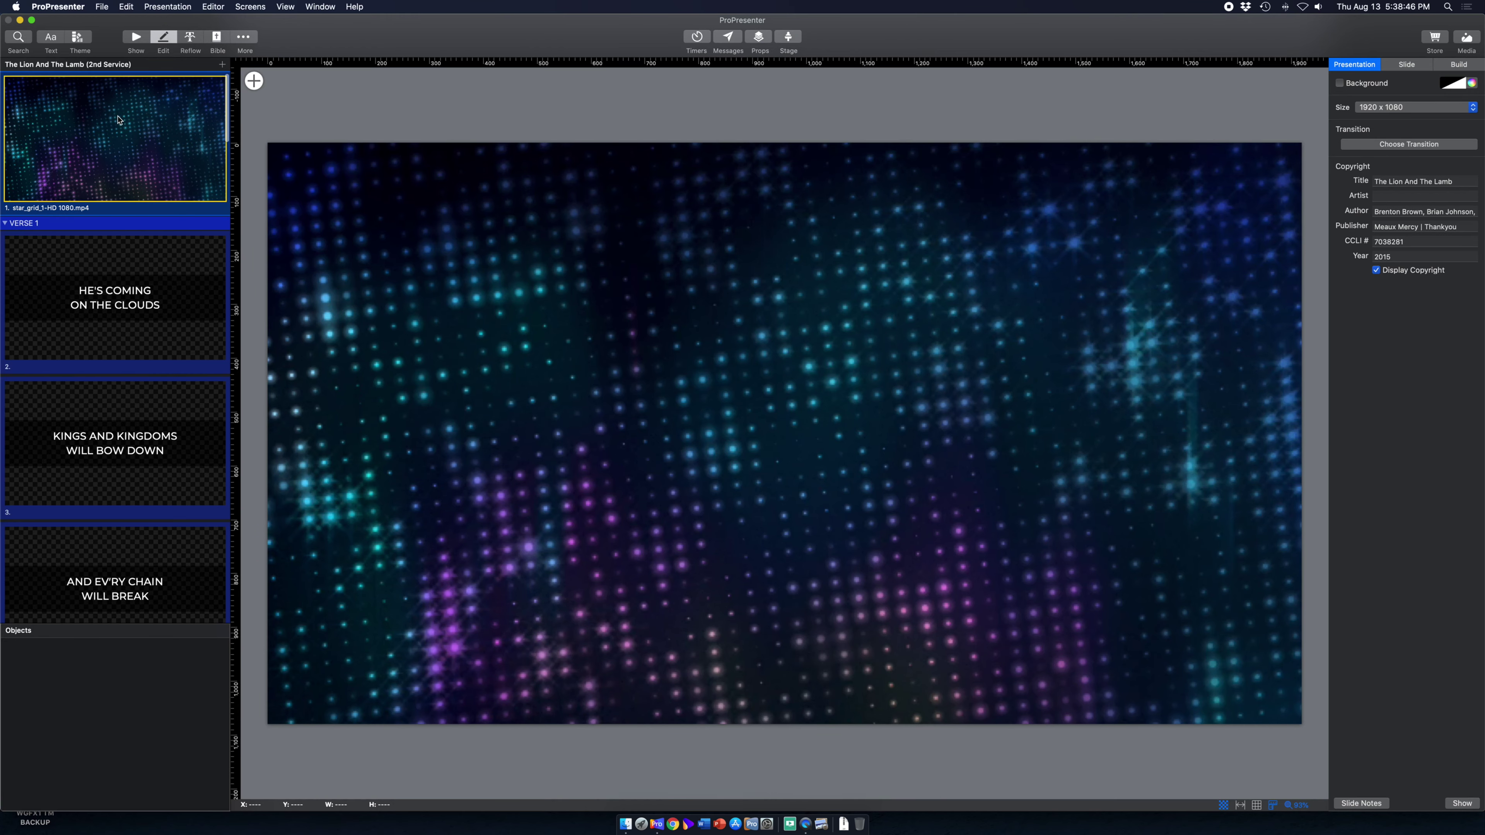
pyautogui.scroll(-20, 78, 293)
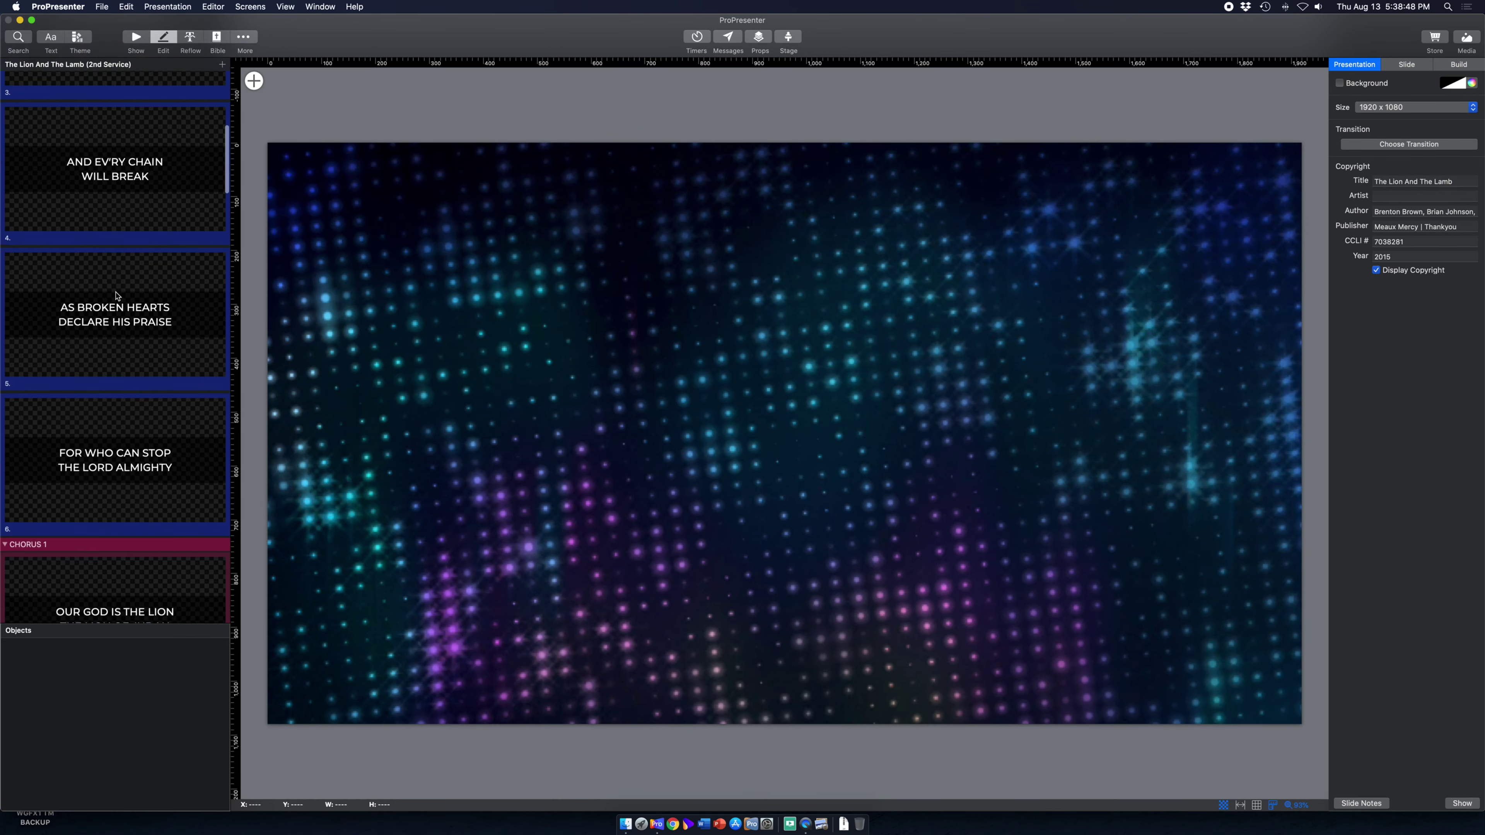
pyautogui.scroll(-10, 117, 294)
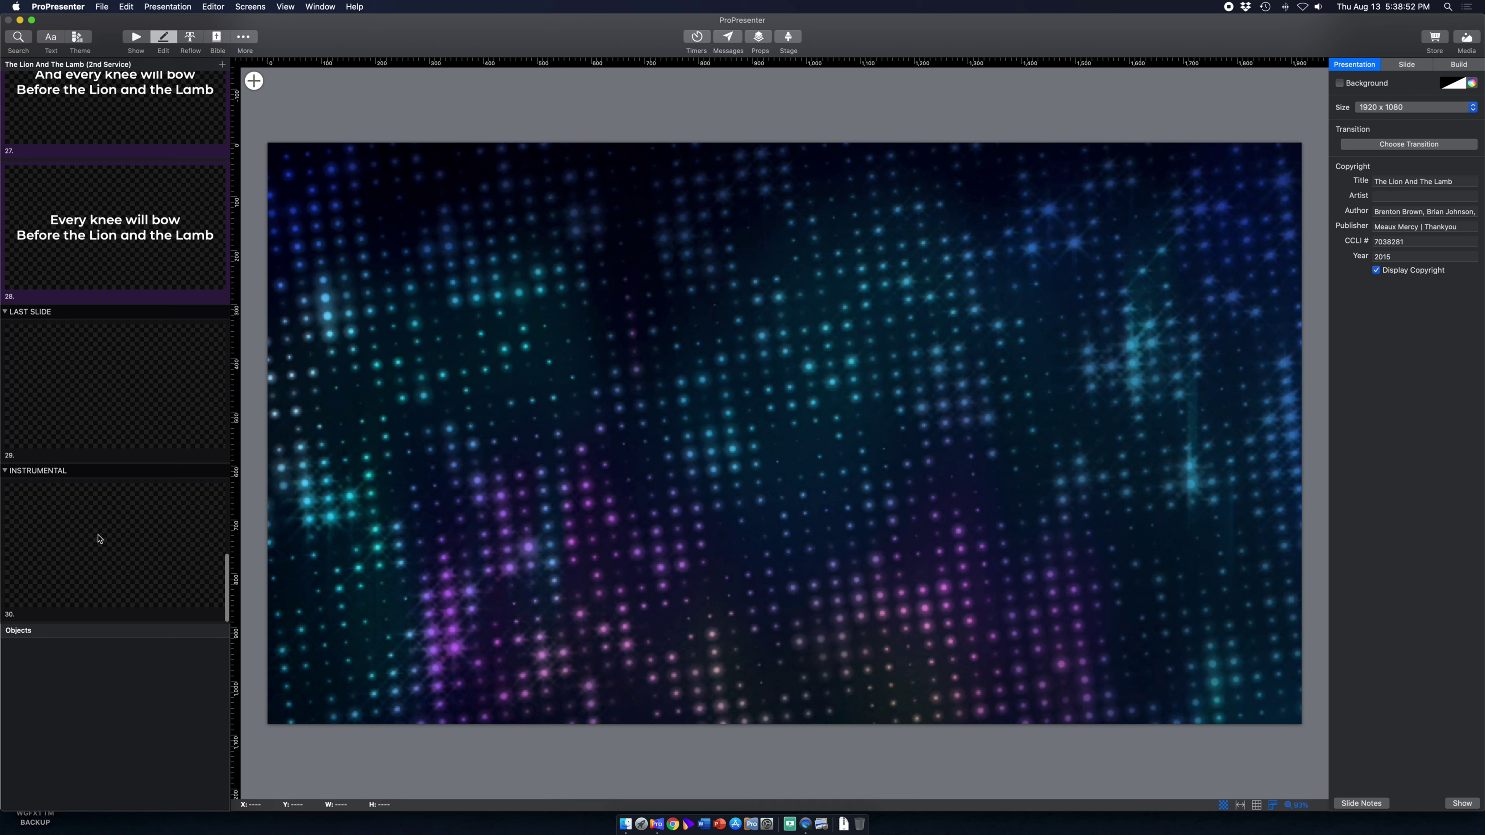
pyautogui.click(149, 41)
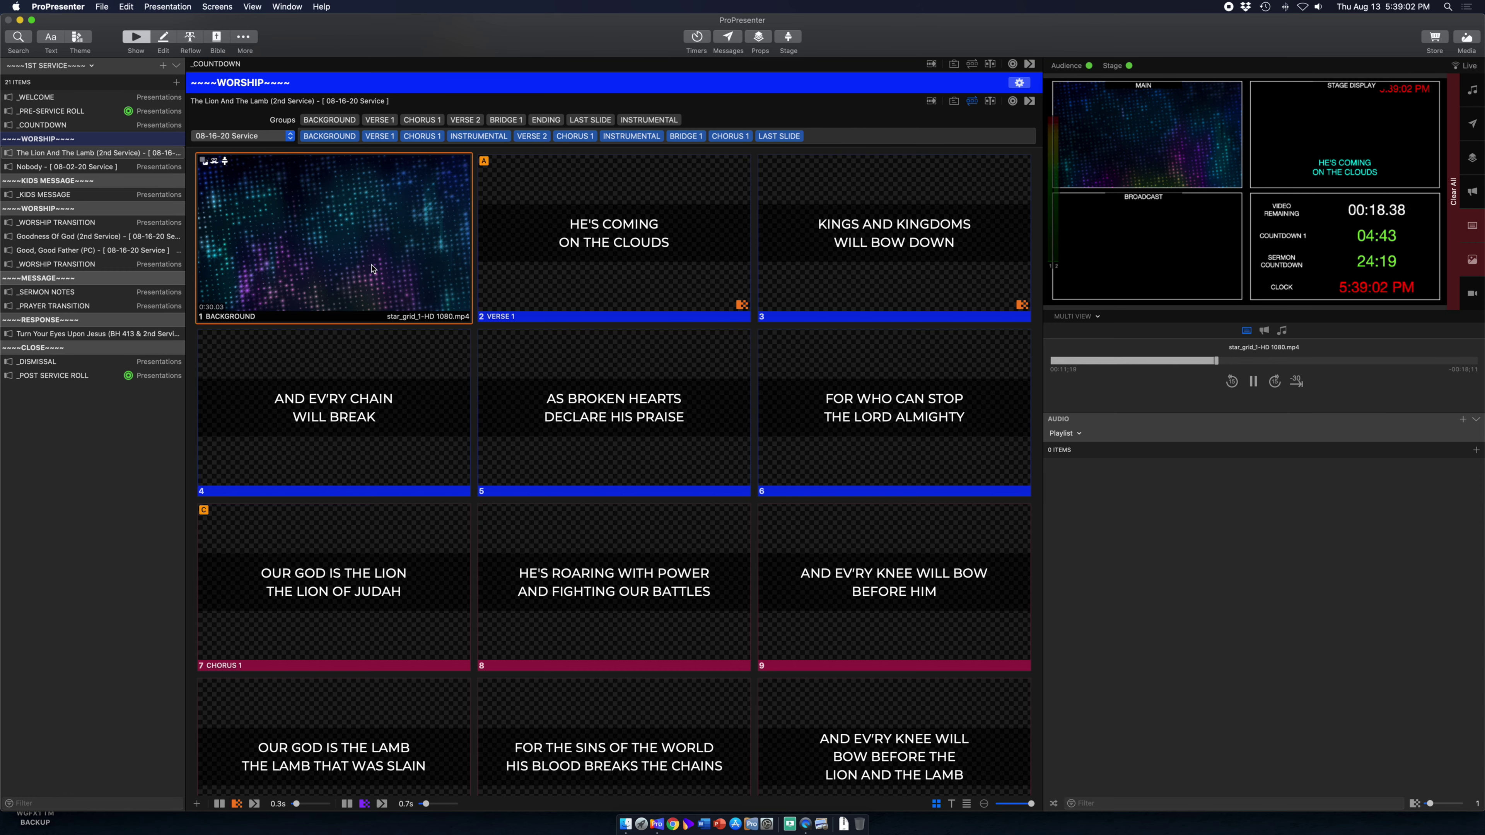
# - Open _COUNTDOWN and send the 3 MIN FBCUC COUNTDOWN 2020 video live
pyautogui.scroll(-10, 327, 280)
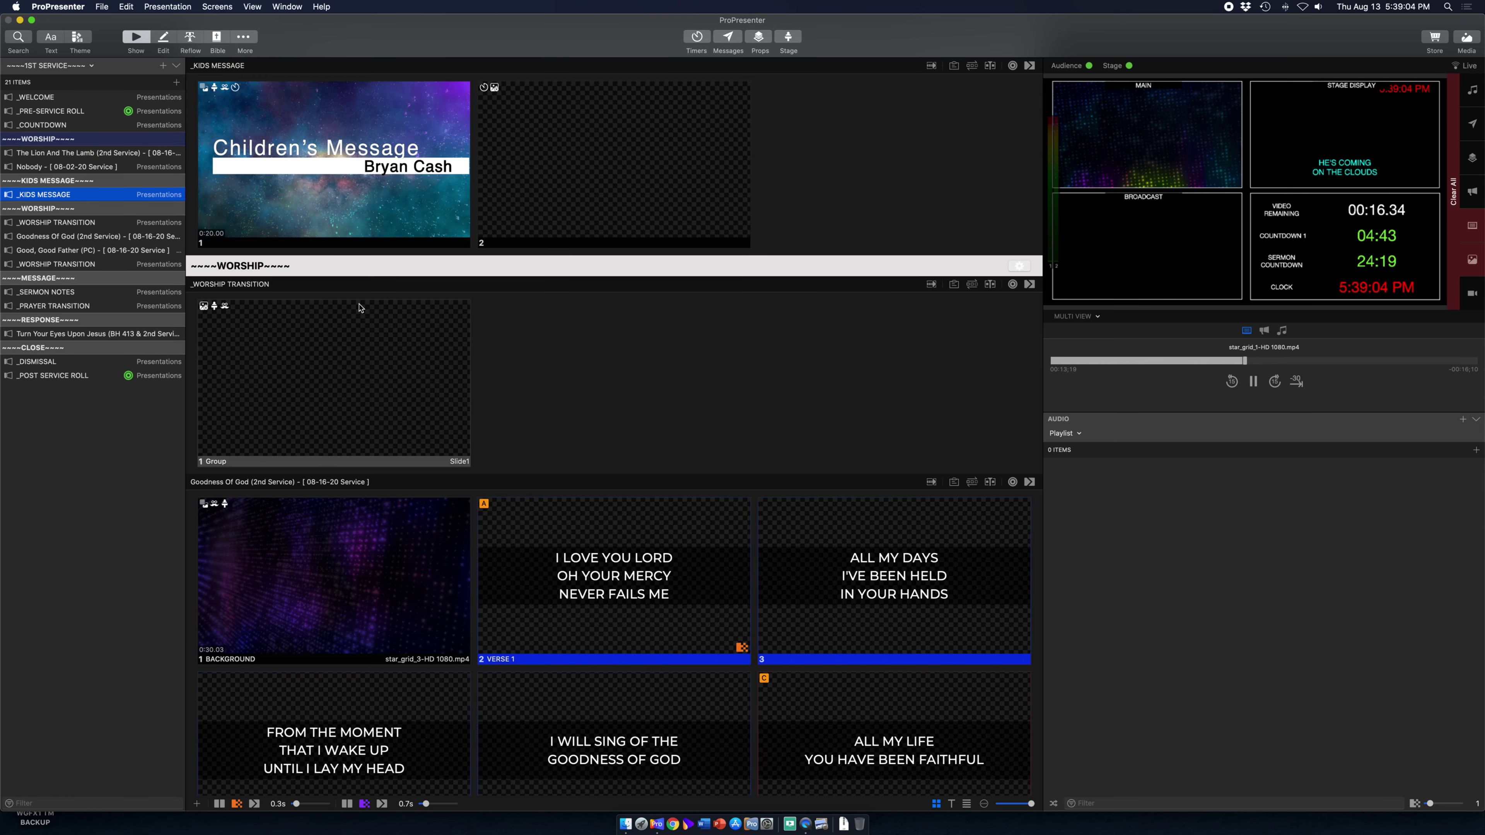
pyautogui.scroll(4, 412, 304)
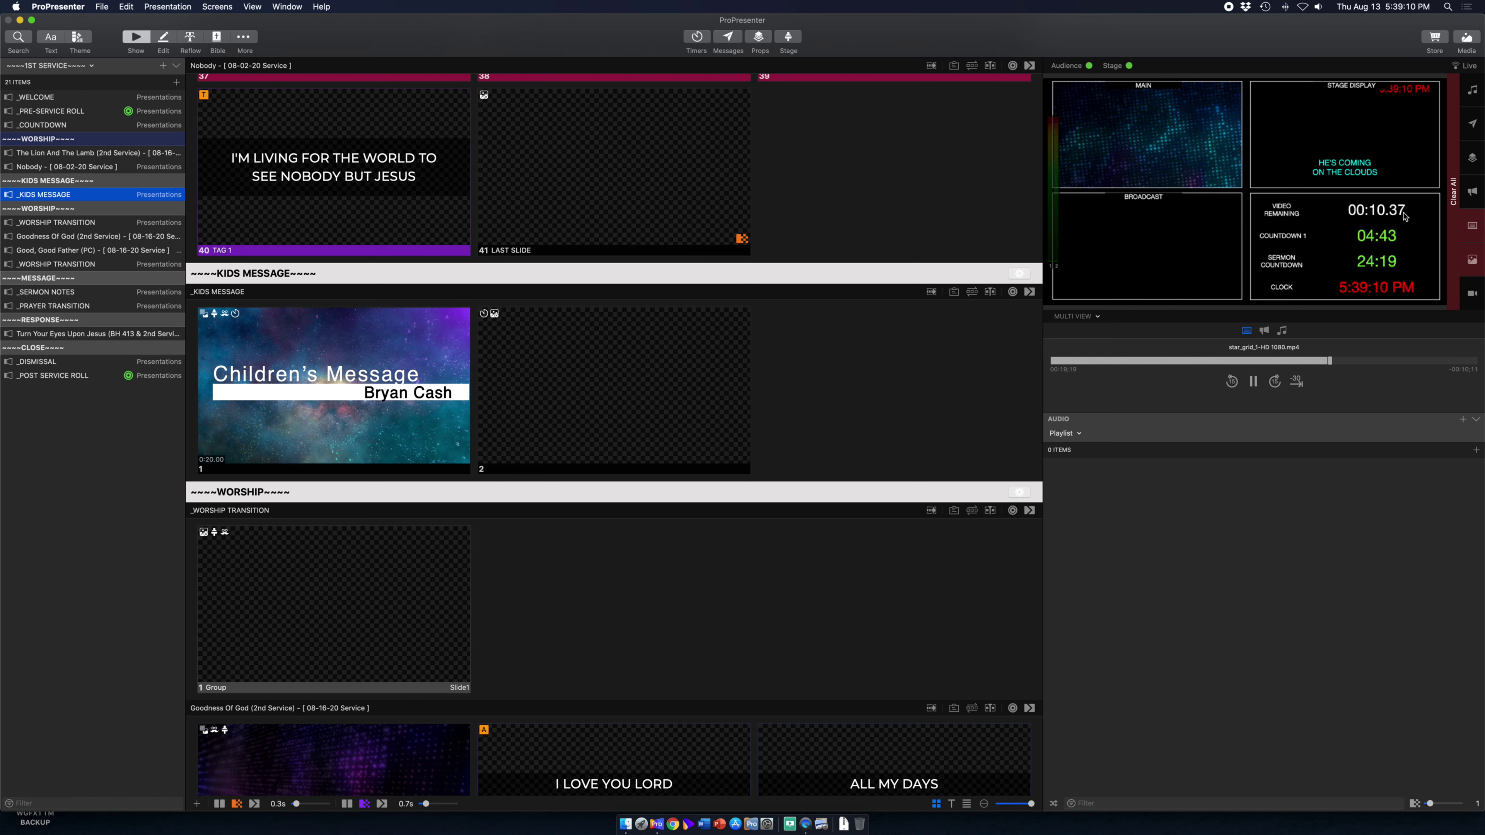
pyautogui.scroll(20, 899, 334)
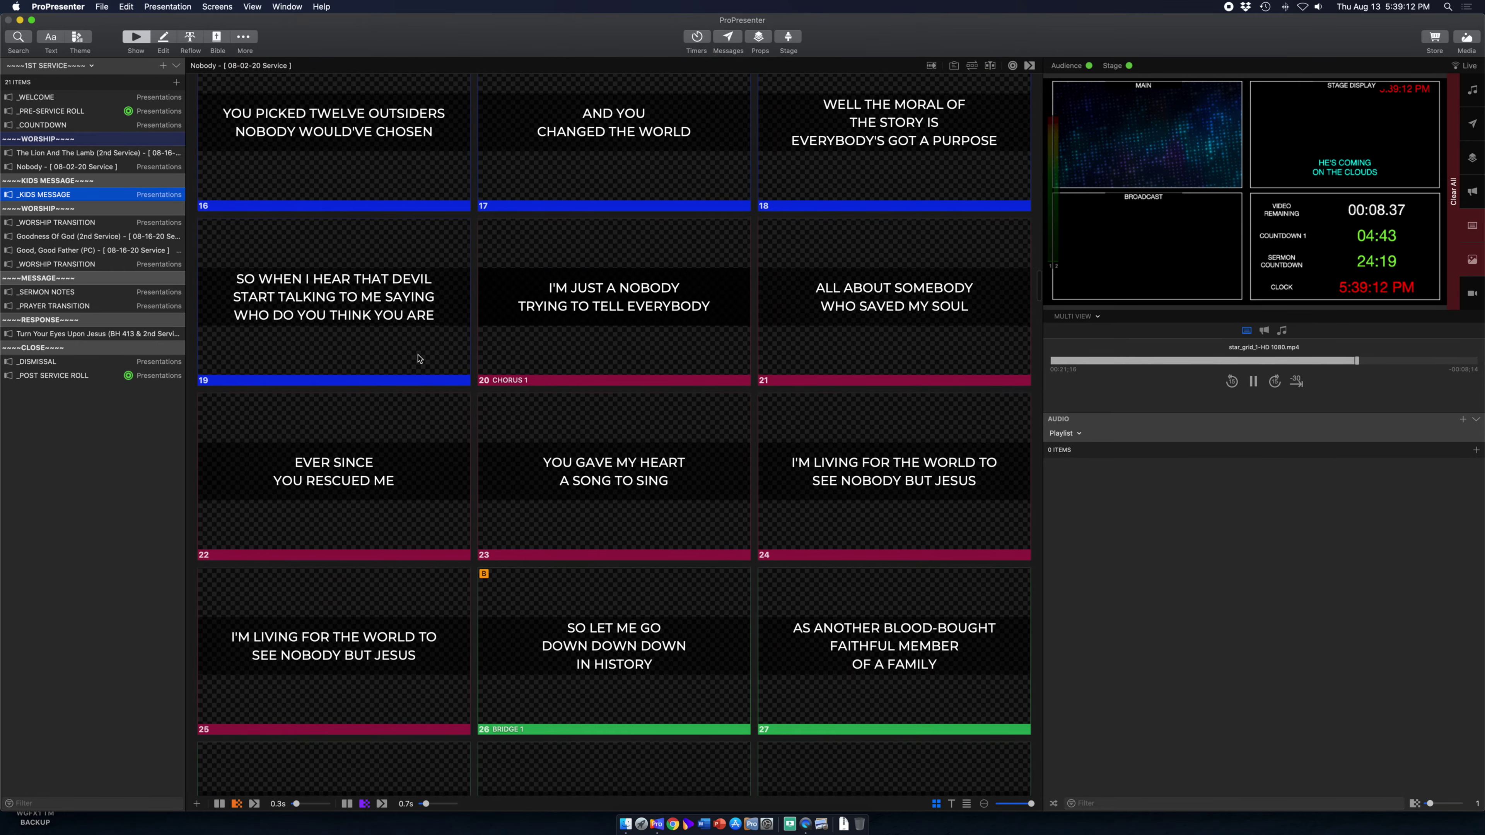
pyautogui.scroll(20, 424, 361)
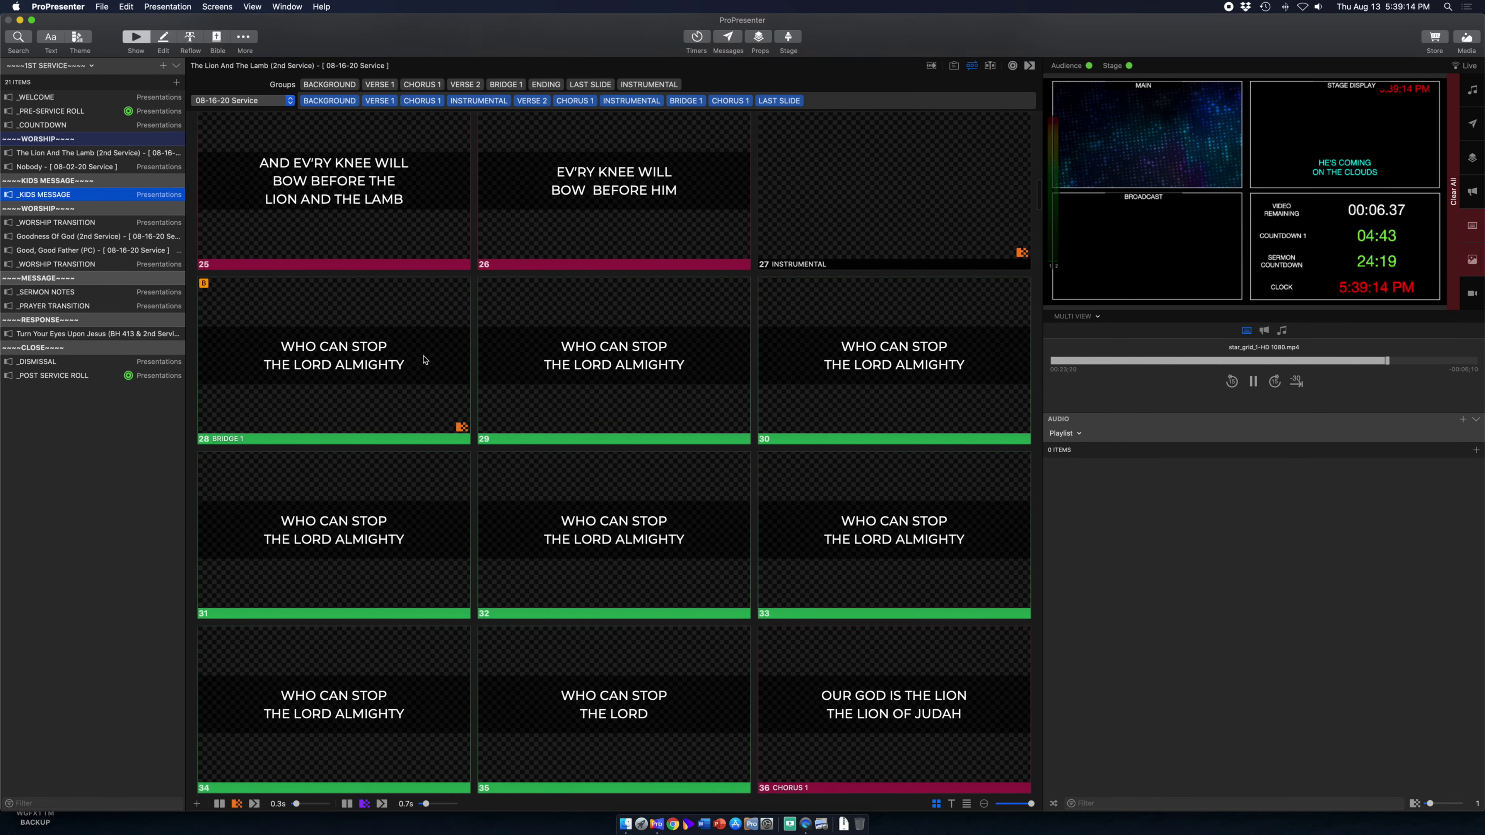
pyautogui.click(65, 125)
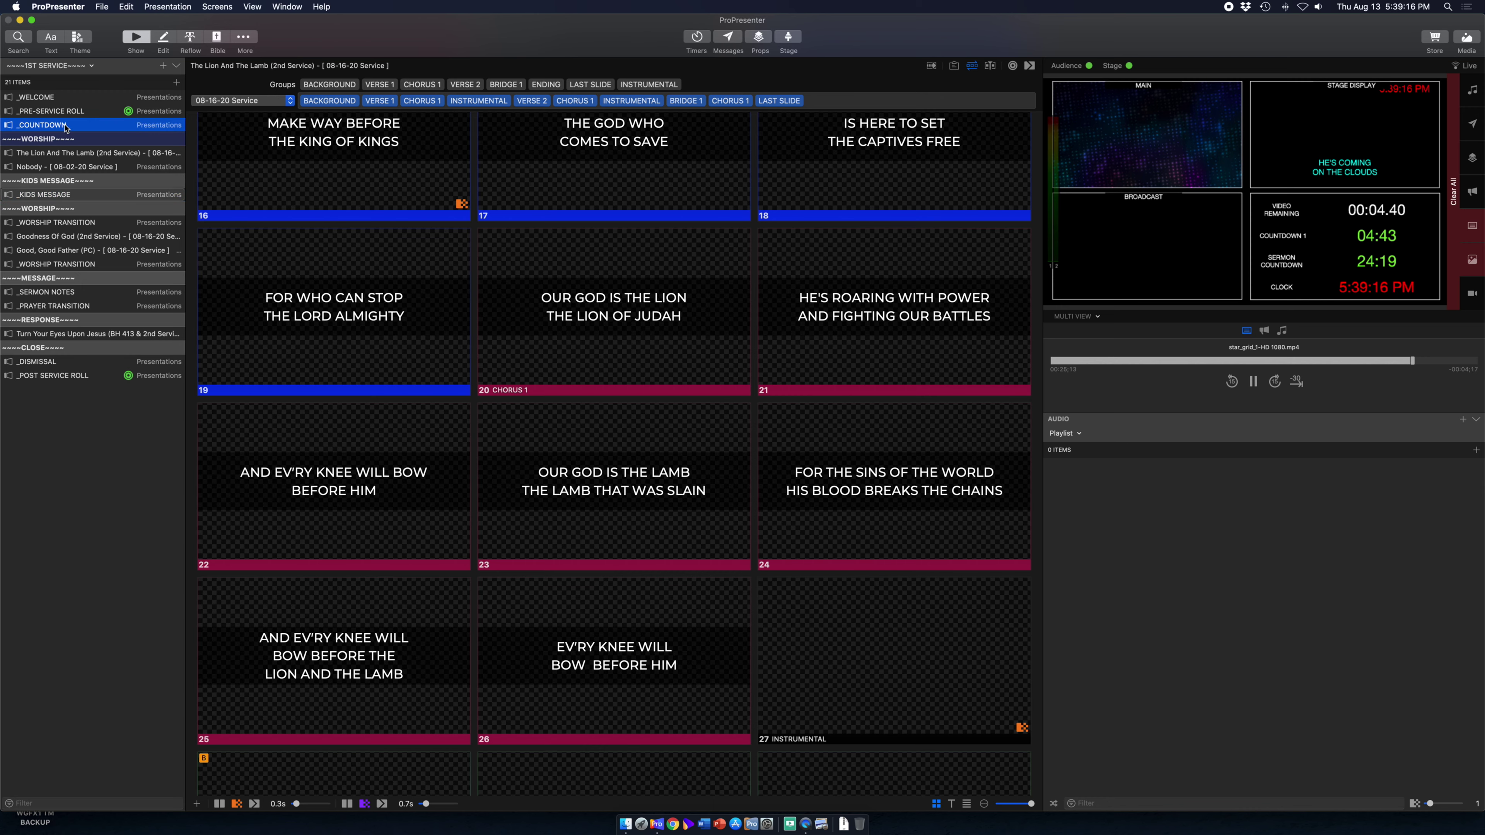
pyautogui.click(341, 206)
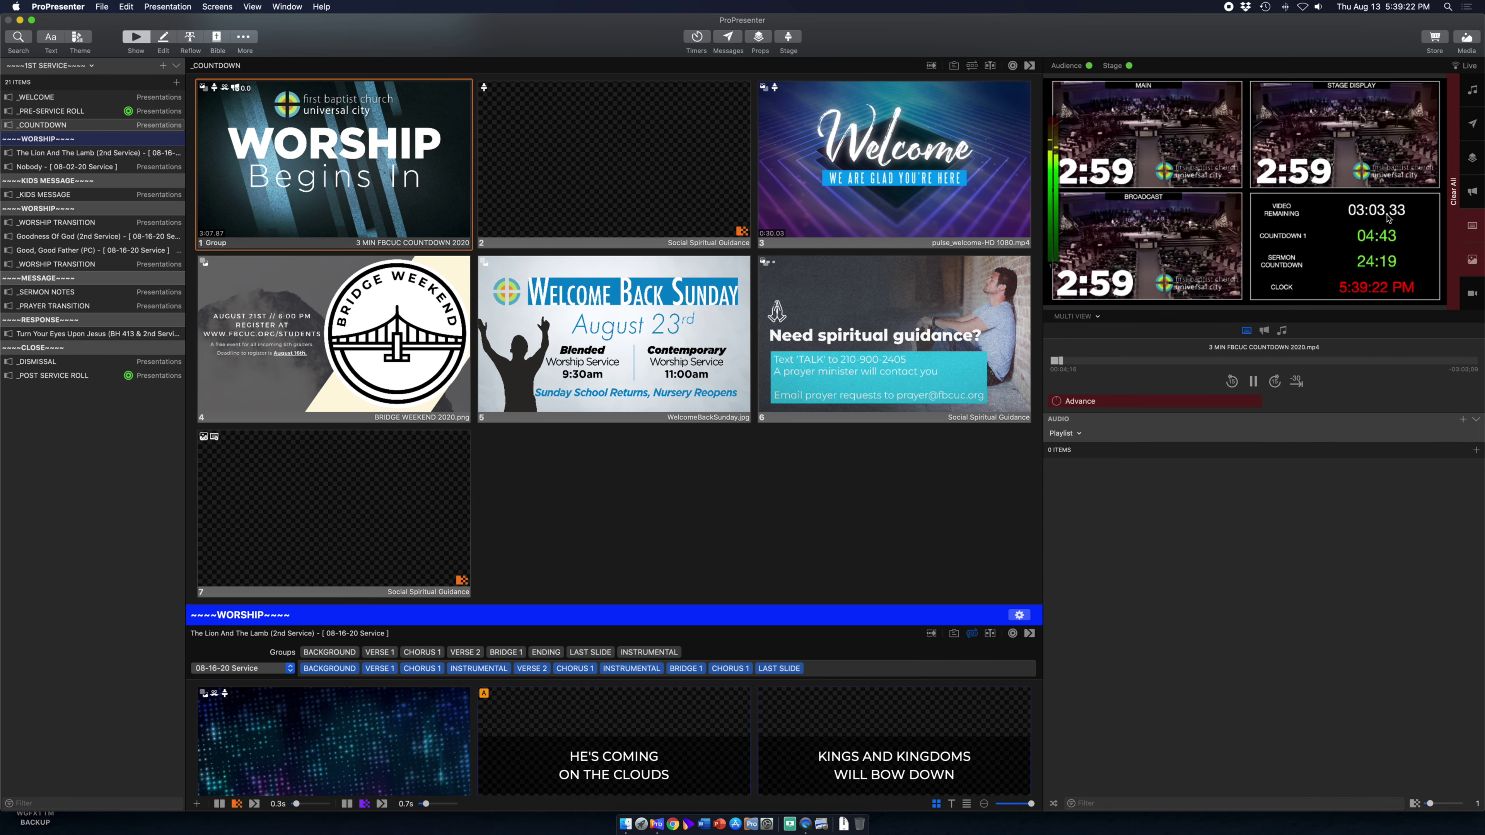
# - Replace the countdown with The Lion And The Lamb's star_grid background on the outputs
pyautogui.scroll(-15, 450, 415)
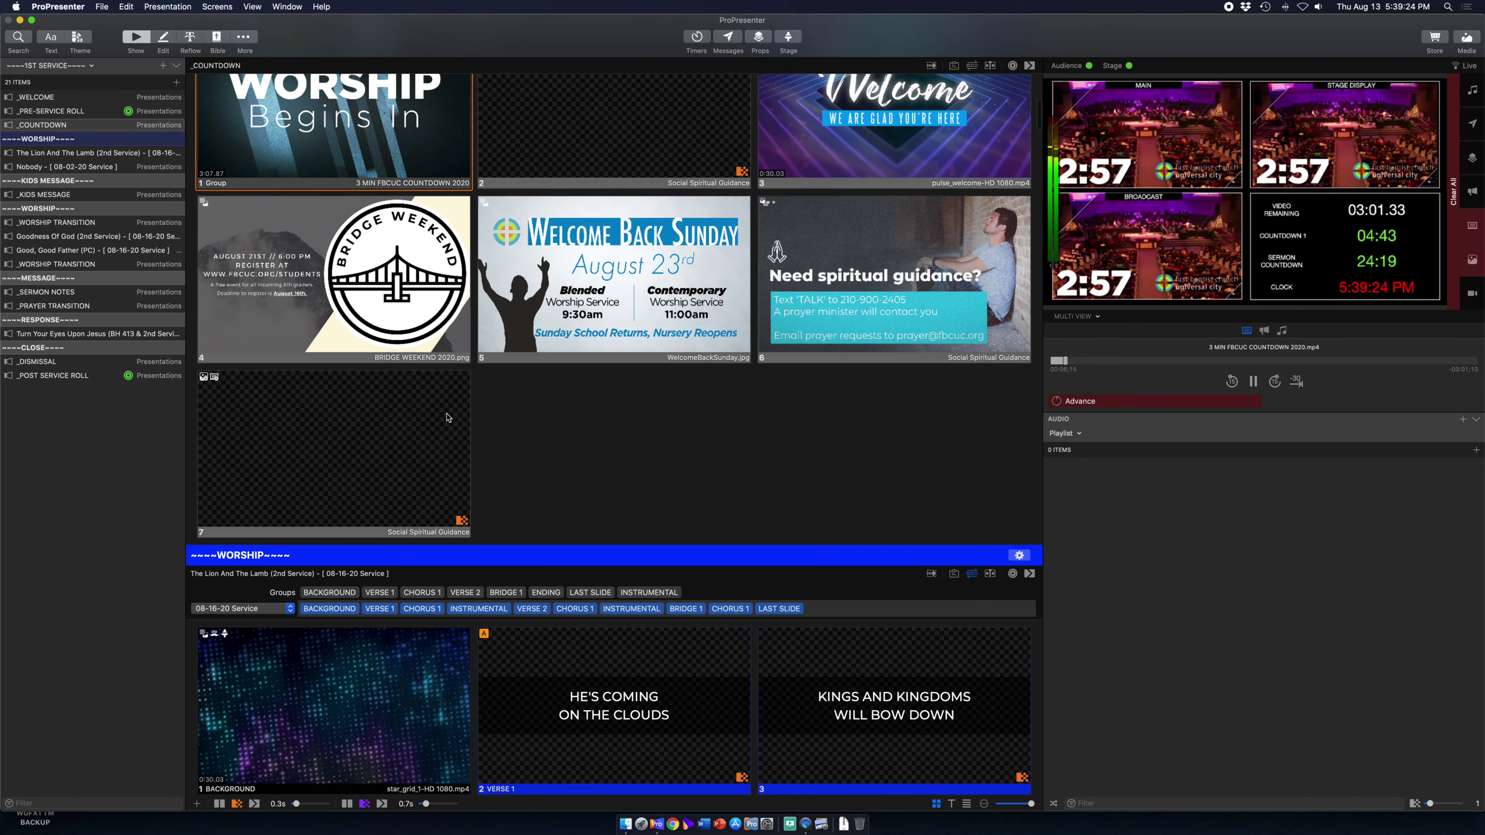
pyautogui.scroll(-5, 450, 416)
pyautogui.scroll(15, 393, 307)
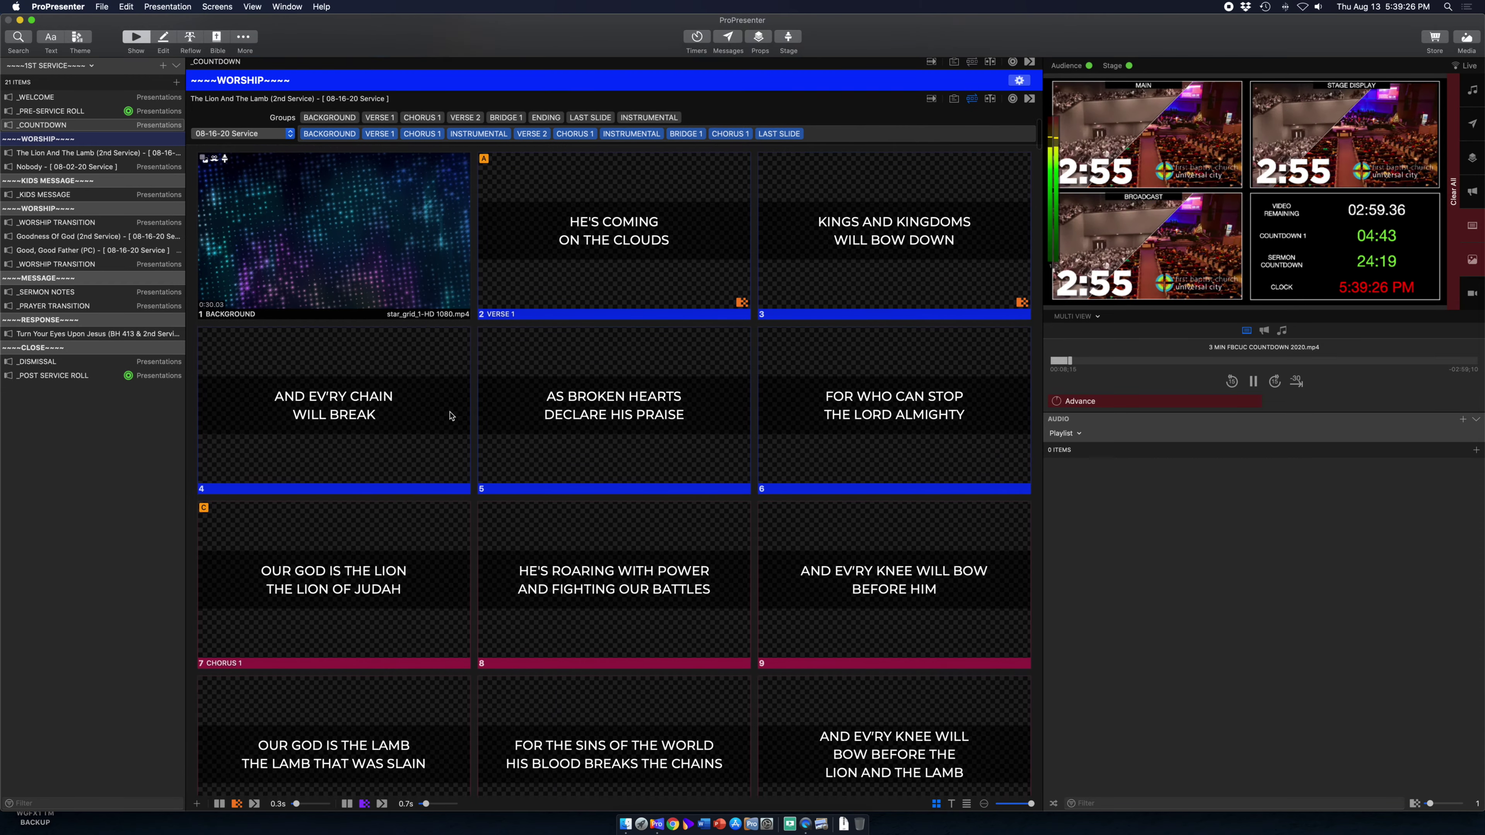
pyautogui.click(337, 300)
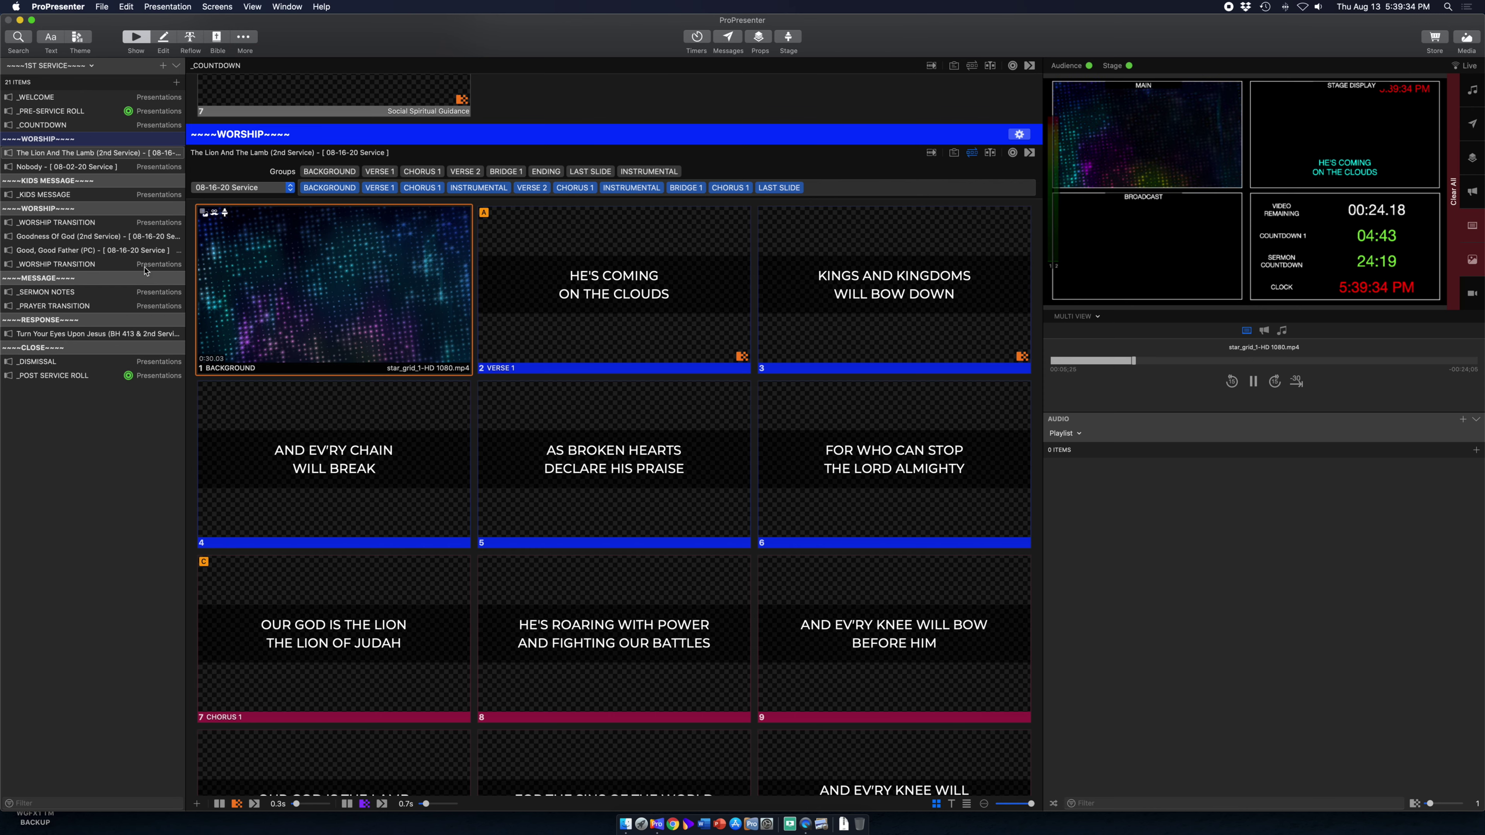
# - Show the _KIDS MESSAGE Children's Message title, clear to its blank slide, and scroll down to _SERMON NOTES
pyautogui.click(61, 195)
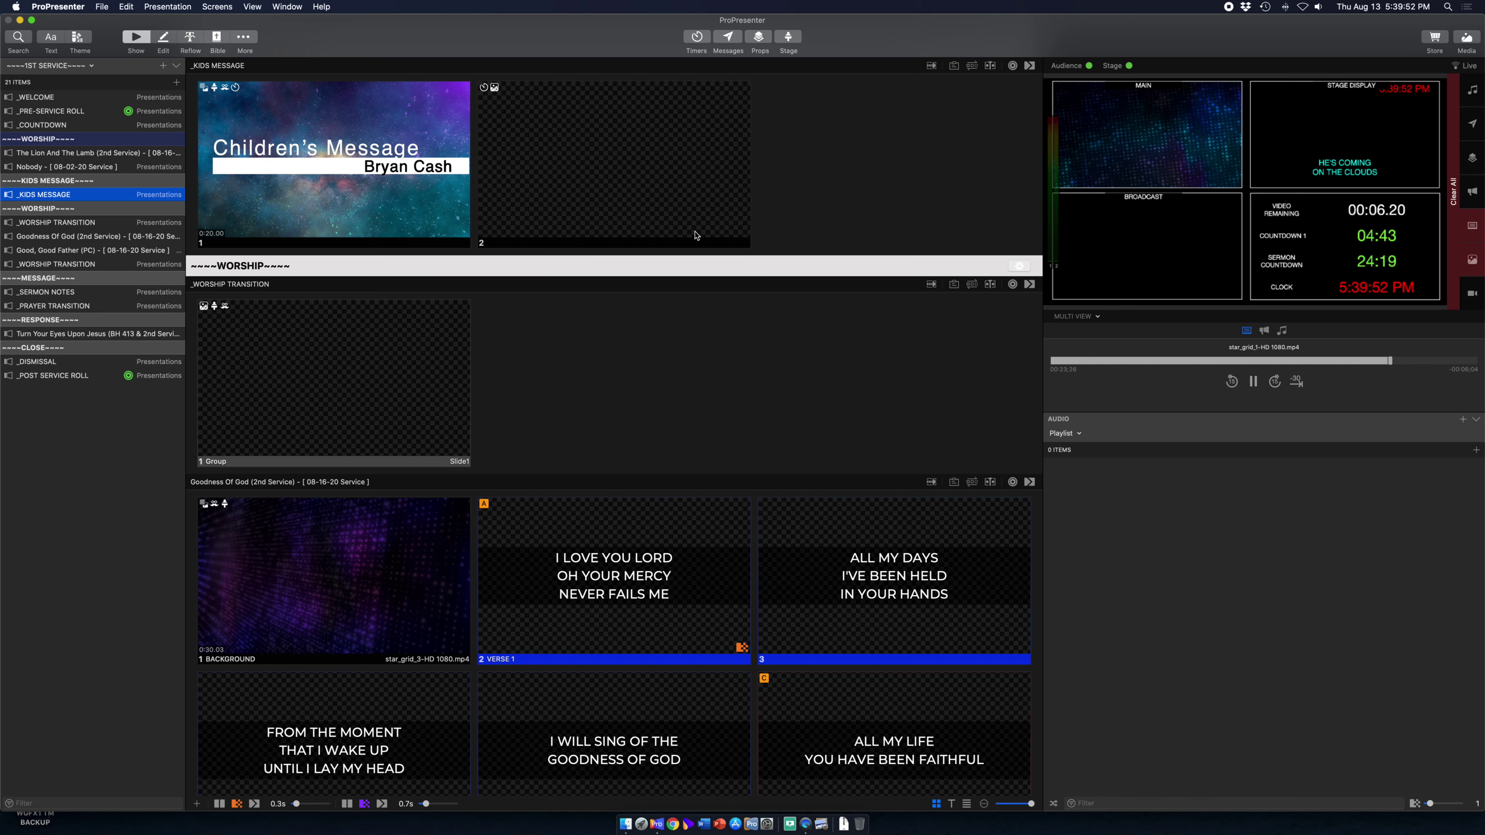
pyautogui.click(413, 197)
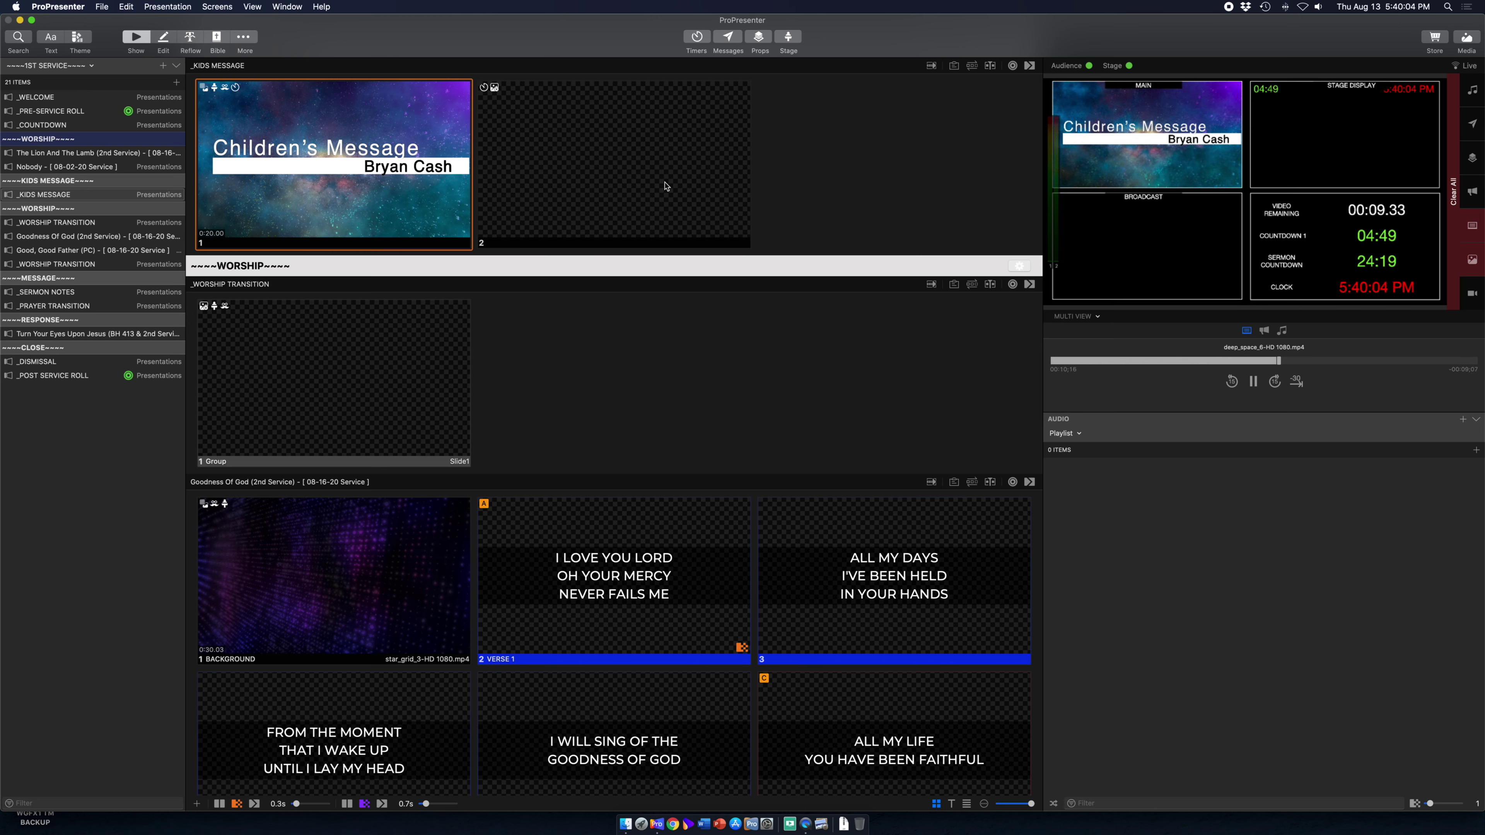
pyautogui.click(593, 178)
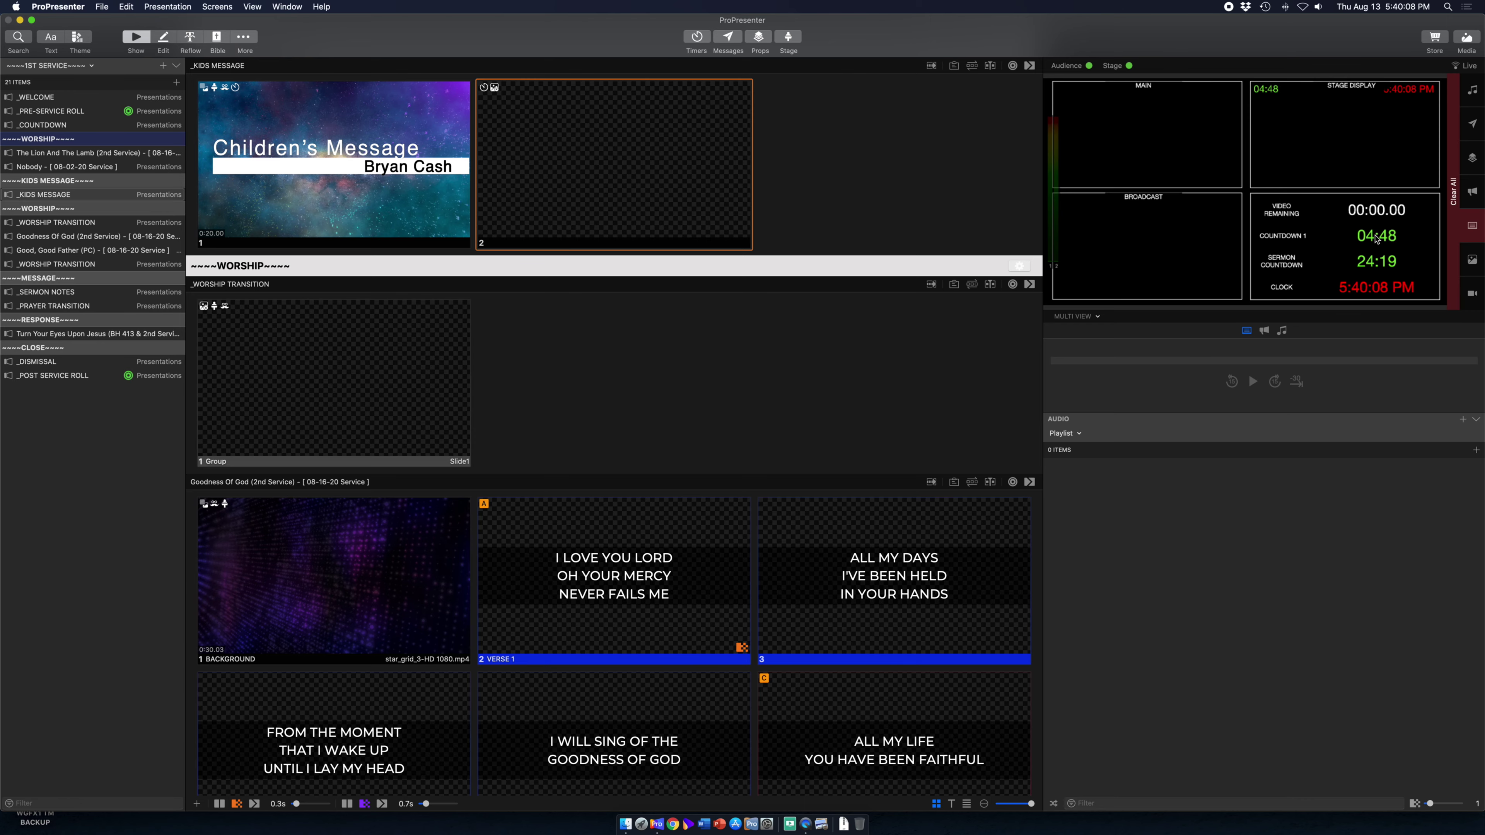
pyautogui.scroll(-20, 425, 253)
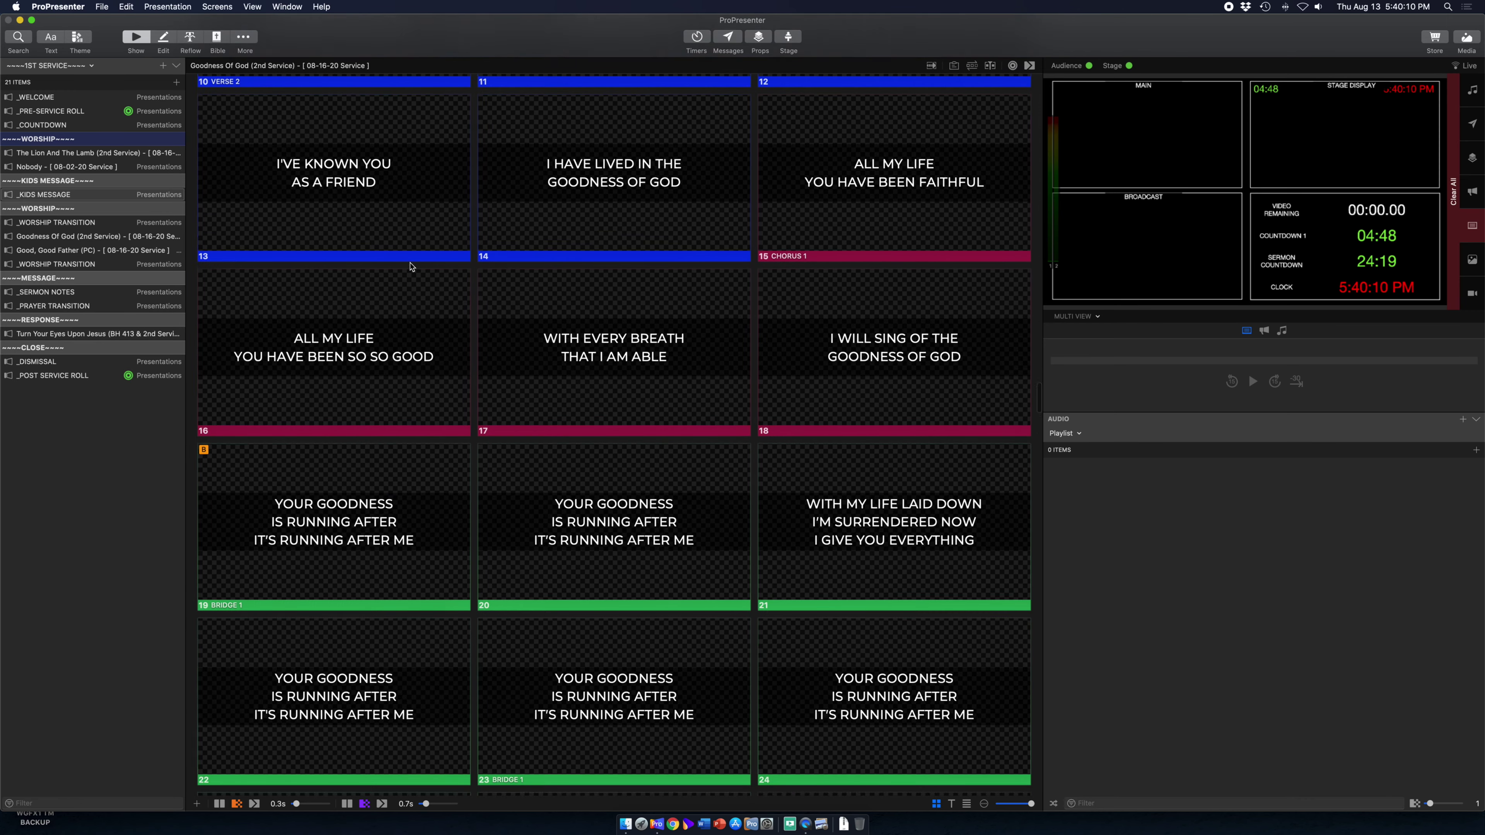
pyautogui.scroll(-20, 413, 266)
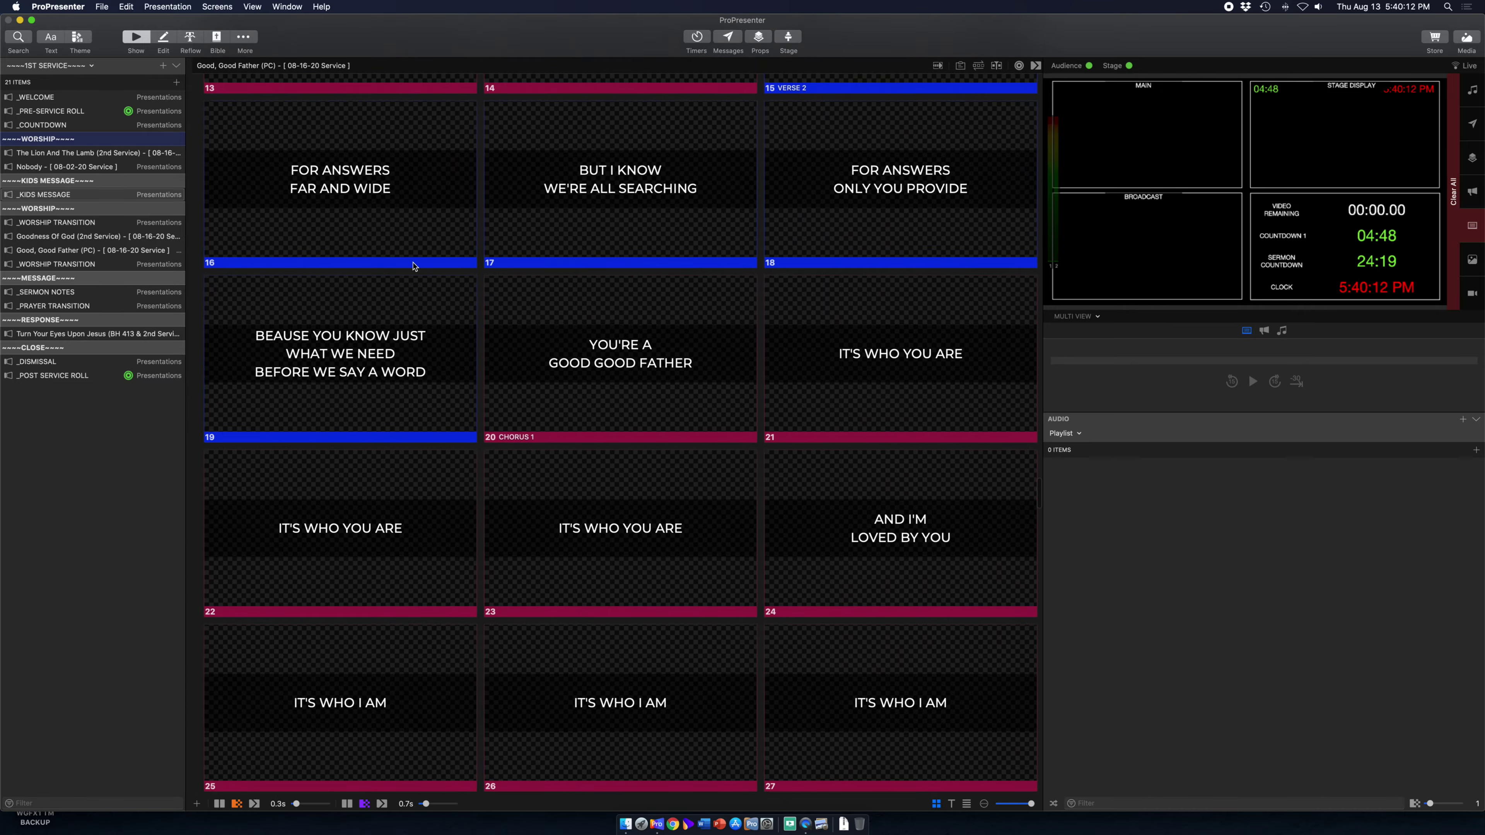
pyautogui.scroll(-20, 413, 266)
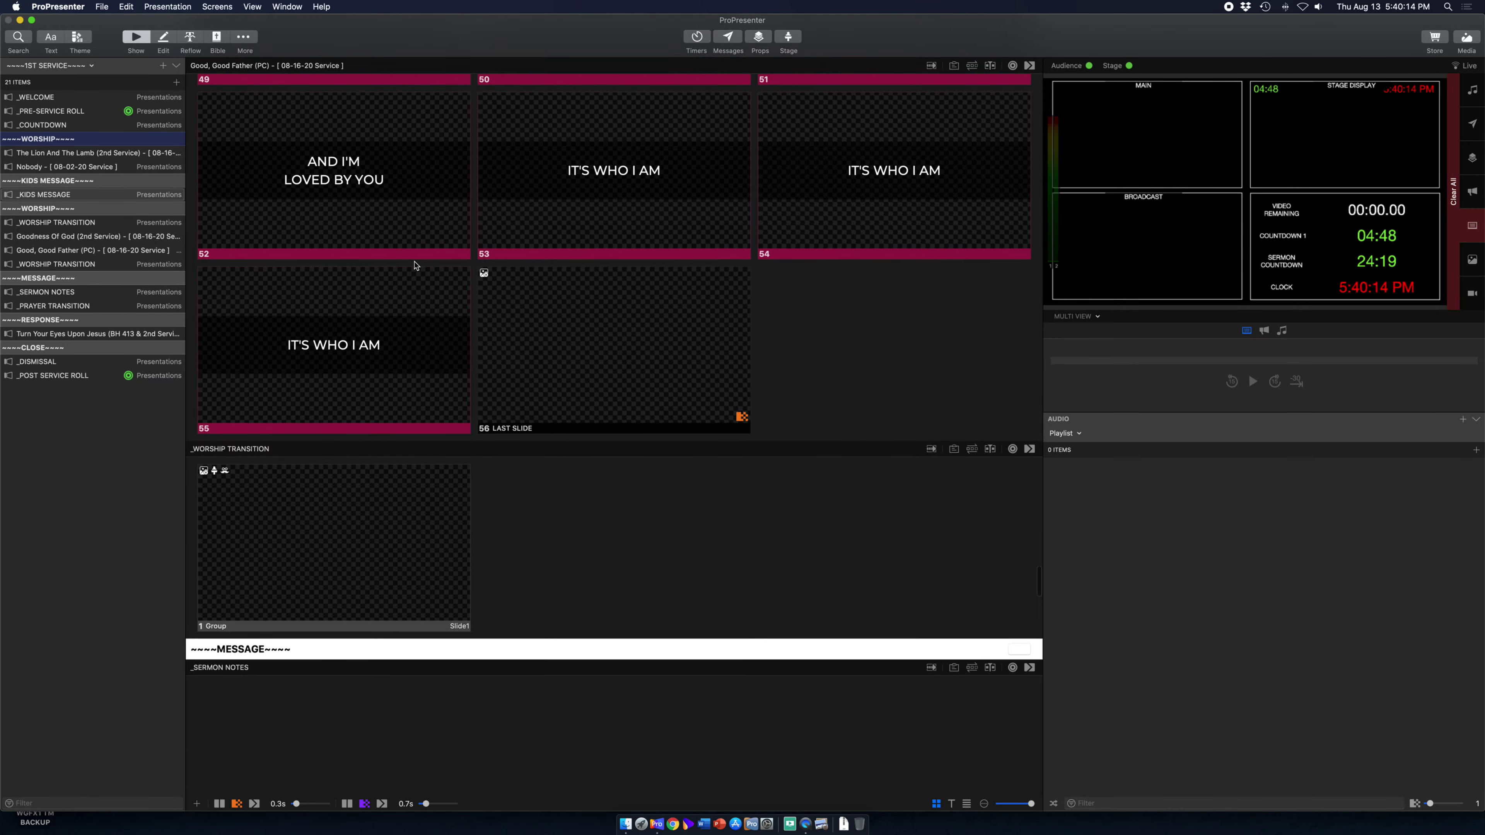
pyautogui.scroll(-1, 413, 266)
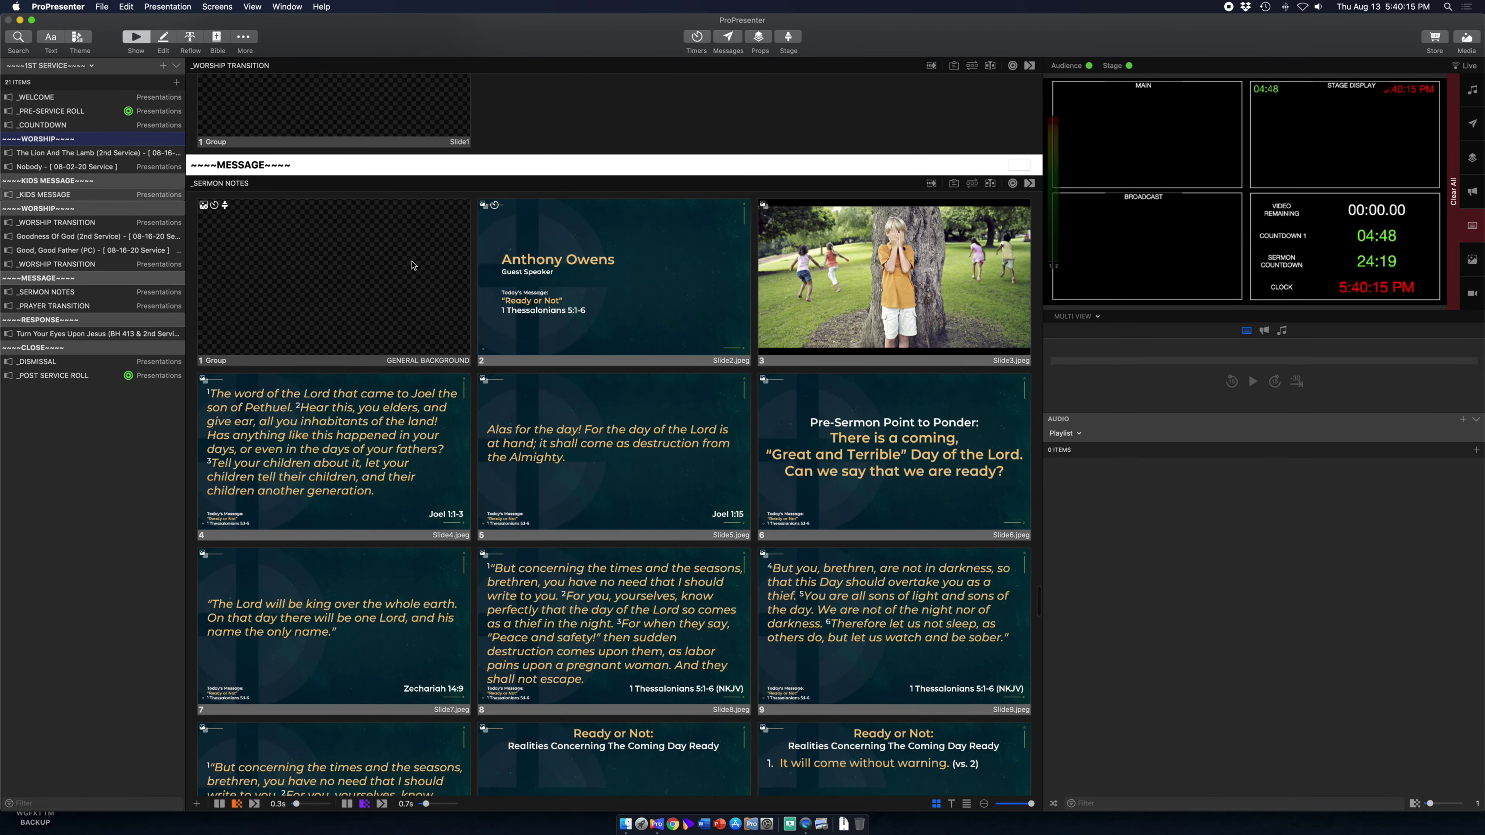
pyautogui.click(361, 259)
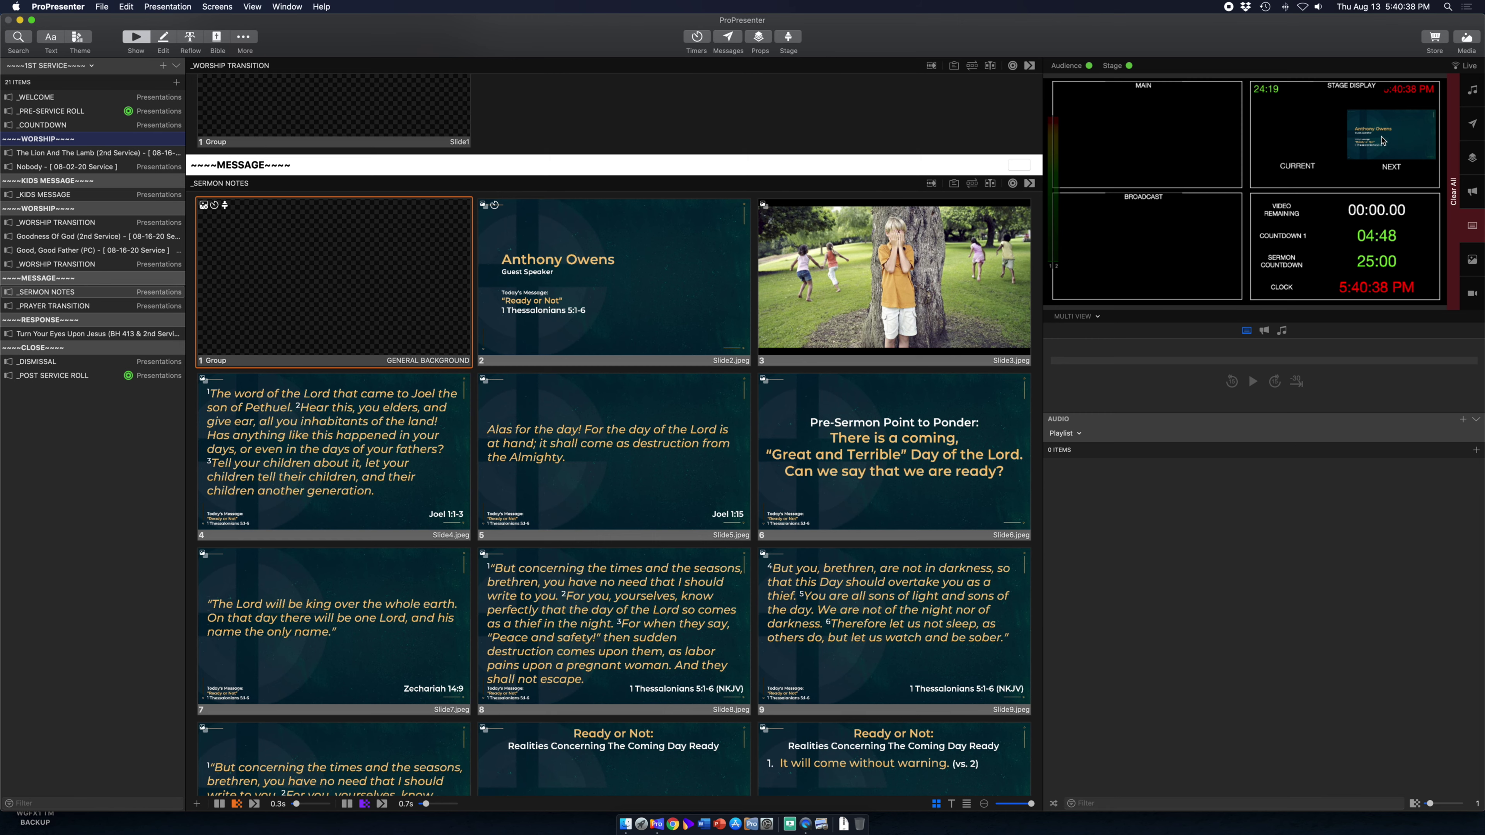
pyautogui.click(627, 230)
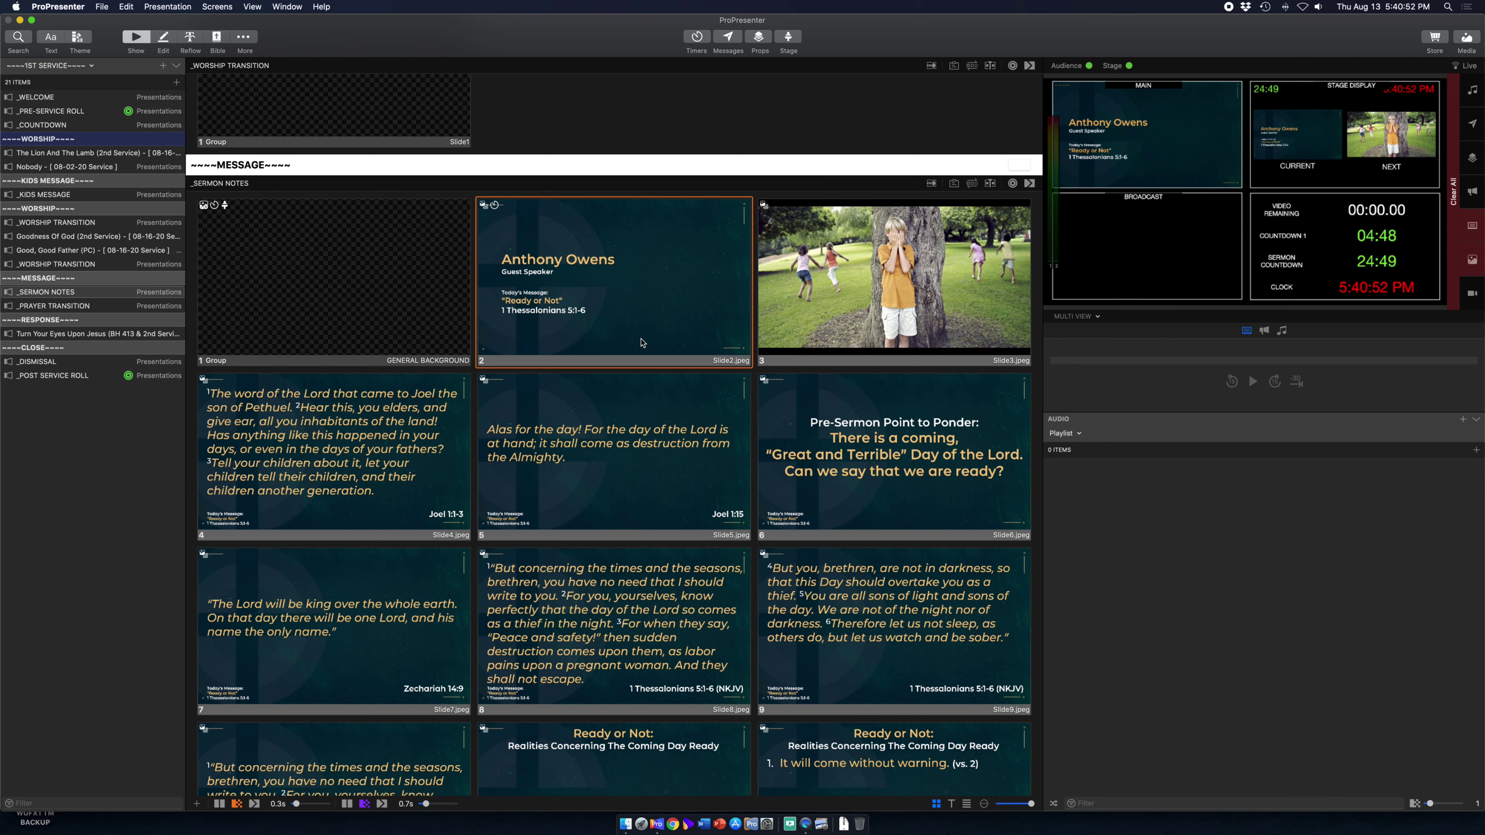
pyautogui.press('Right')
pyautogui.press('Right')
pyautogui.press('Right')
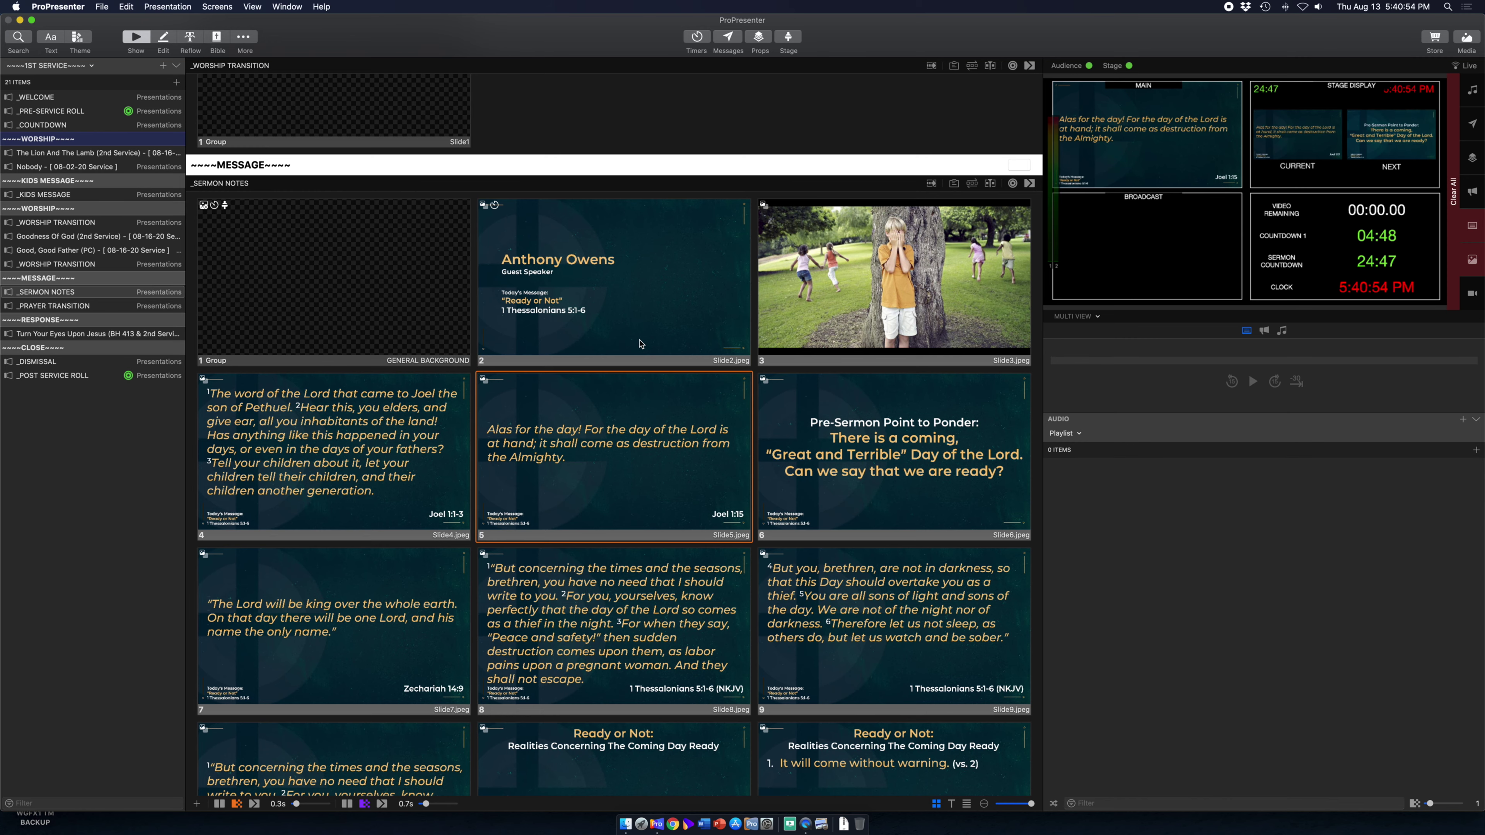
pyautogui.press('Right')
pyautogui.press('Right')
pyautogui.press('Right')
pyautogui.press('Right')
pyautogui.press('Right')
pyautogui.press('Right')
pyautogui.press('Right')
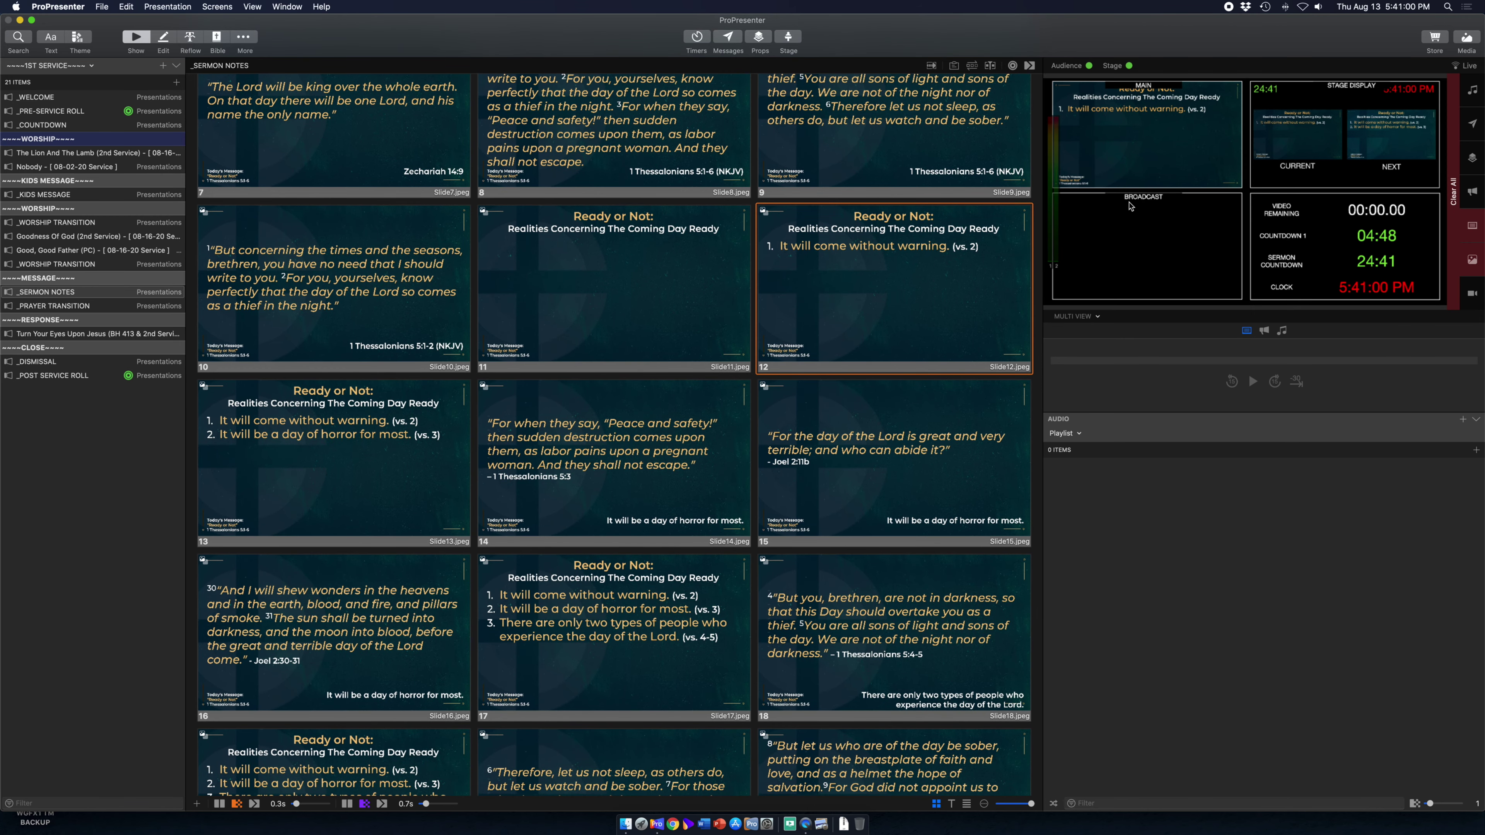
pyautogui.scroll(-5, 608, 347)
pyautogui.scroll(-3, 608, 348)
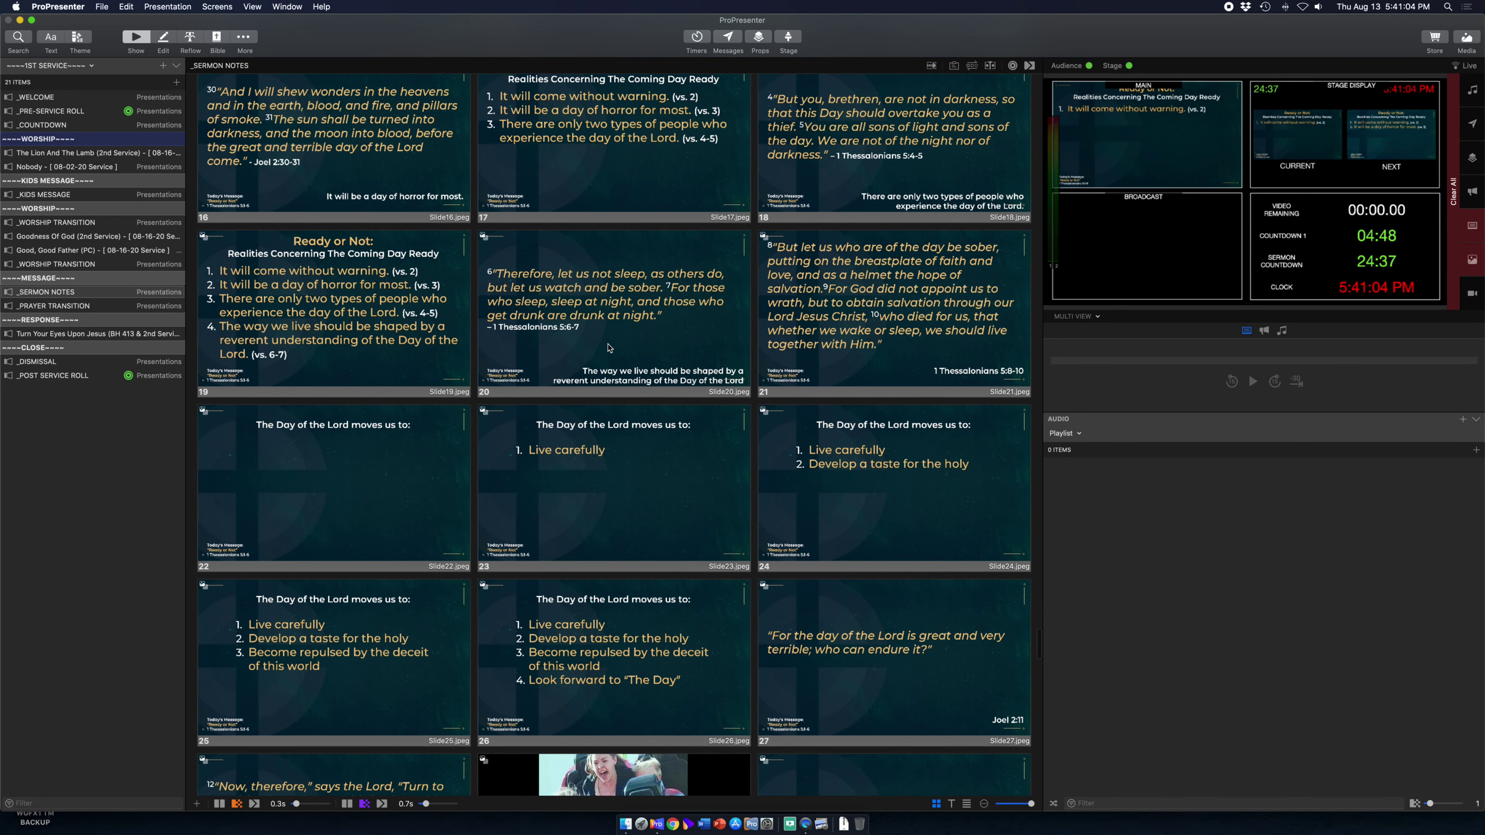
pyautogui.scroll(-3, 608, 347)
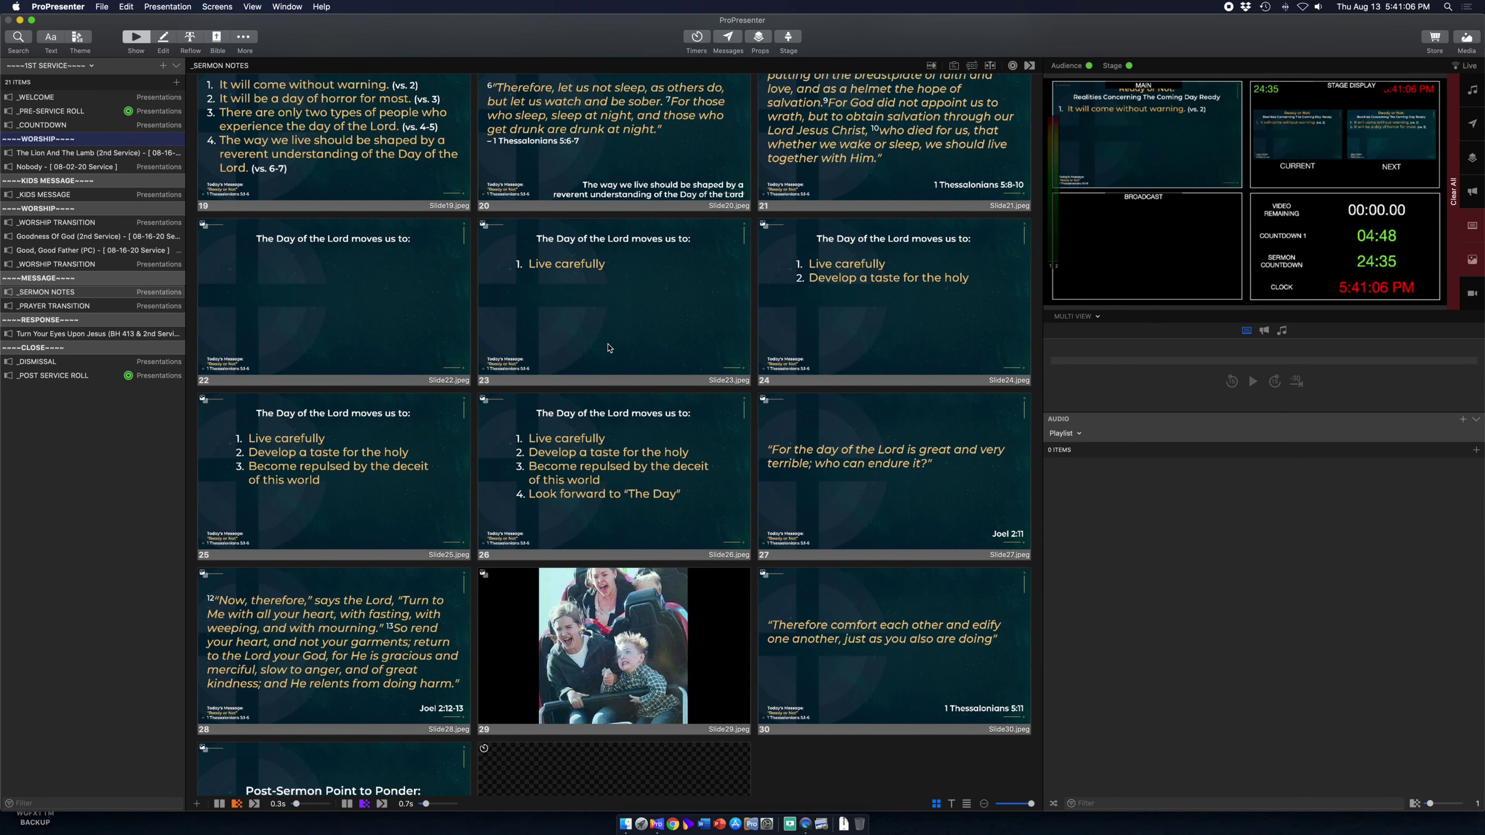
pyautogui.scroll(-9, 608, 347)
pyautogui.scroll(-1, 607, 348)
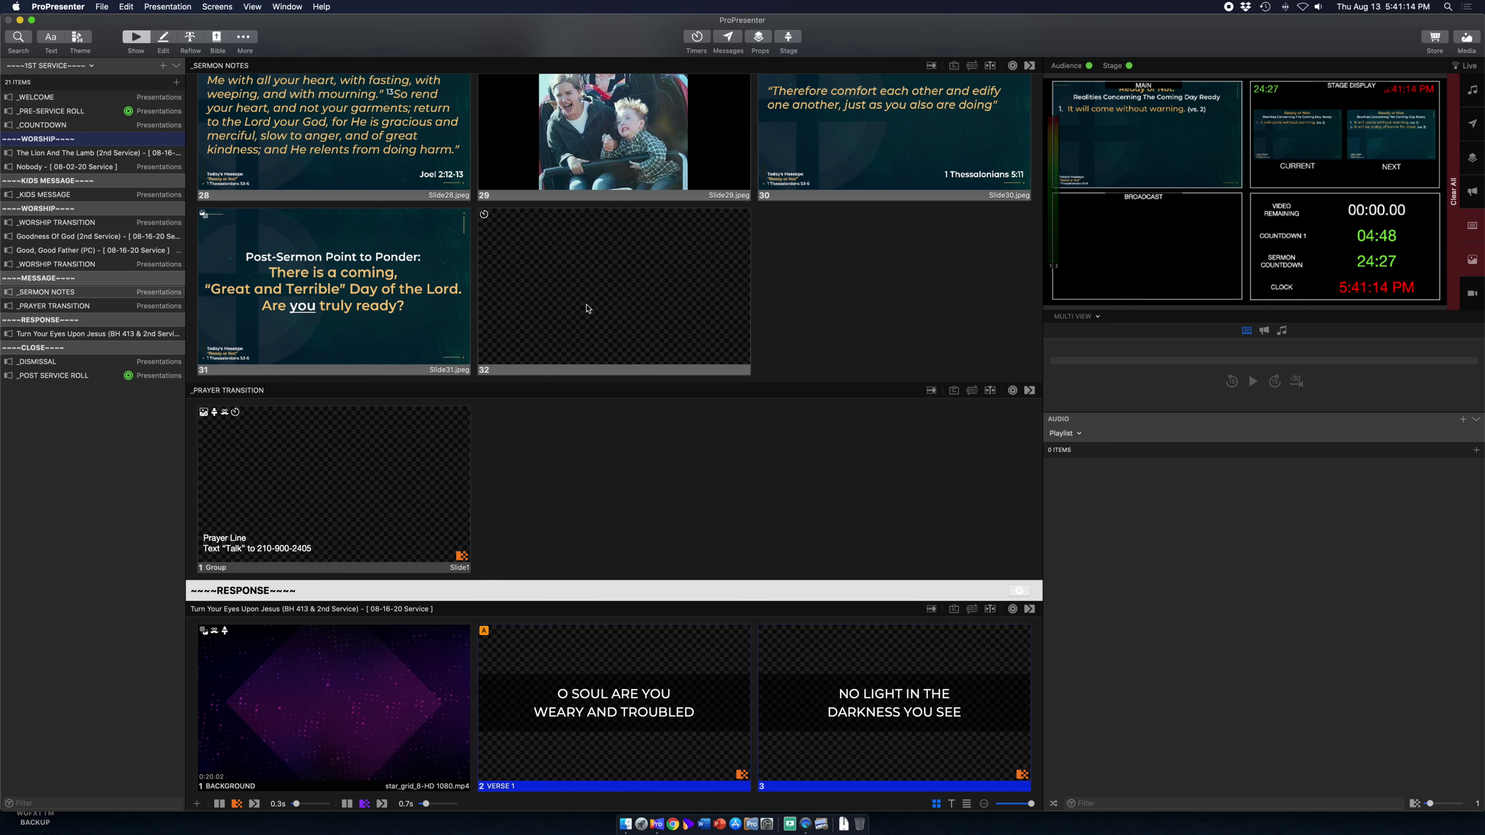
# - Blank the outputs with empty sermon slide 32, then send the _PRAYER TRANSITION Prayer Line slide live
pyautogui.scroll(-1, 598, 315)
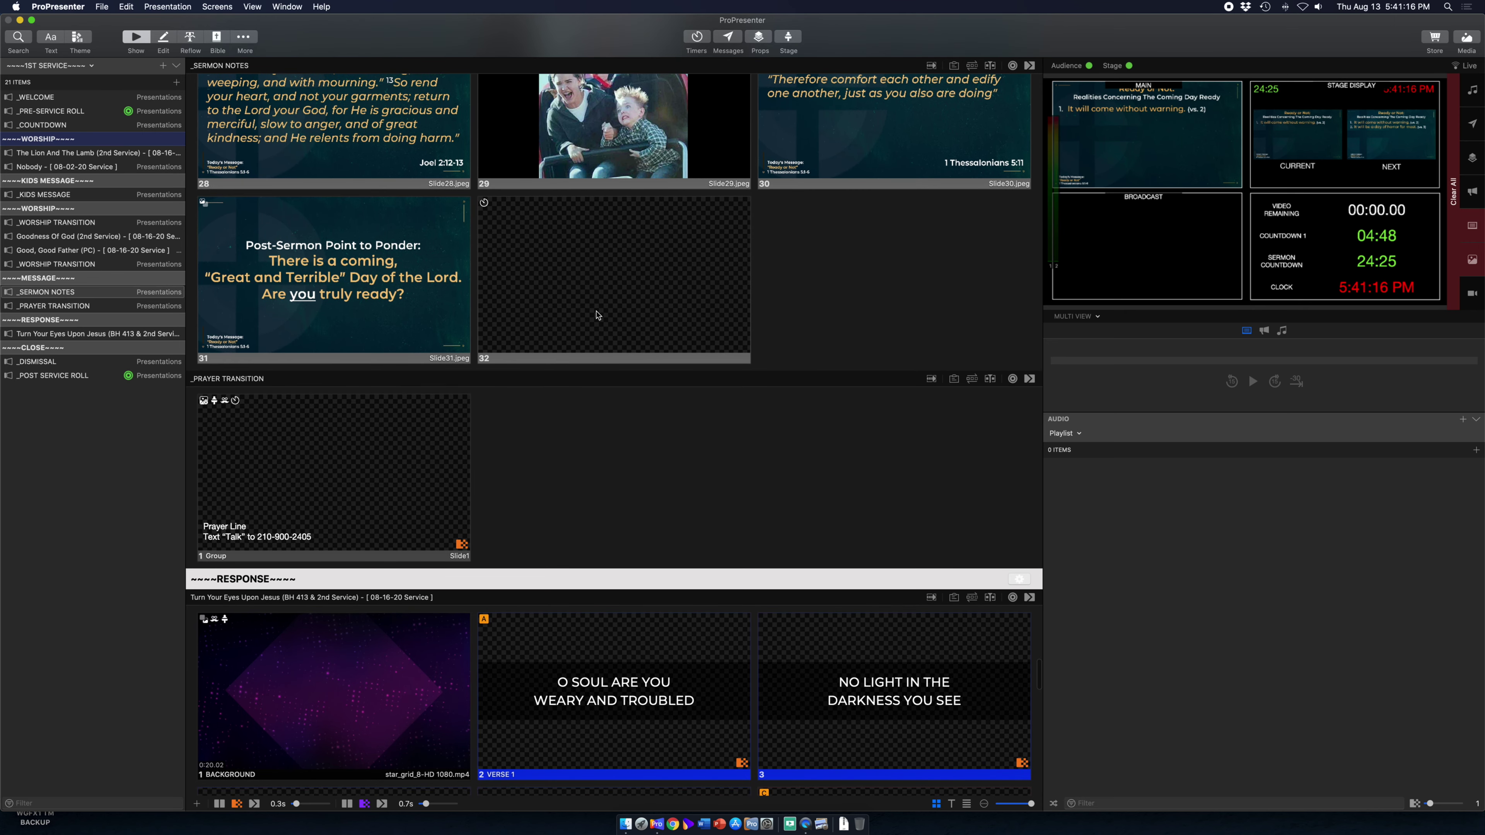
pyautogui.click(596, 313)
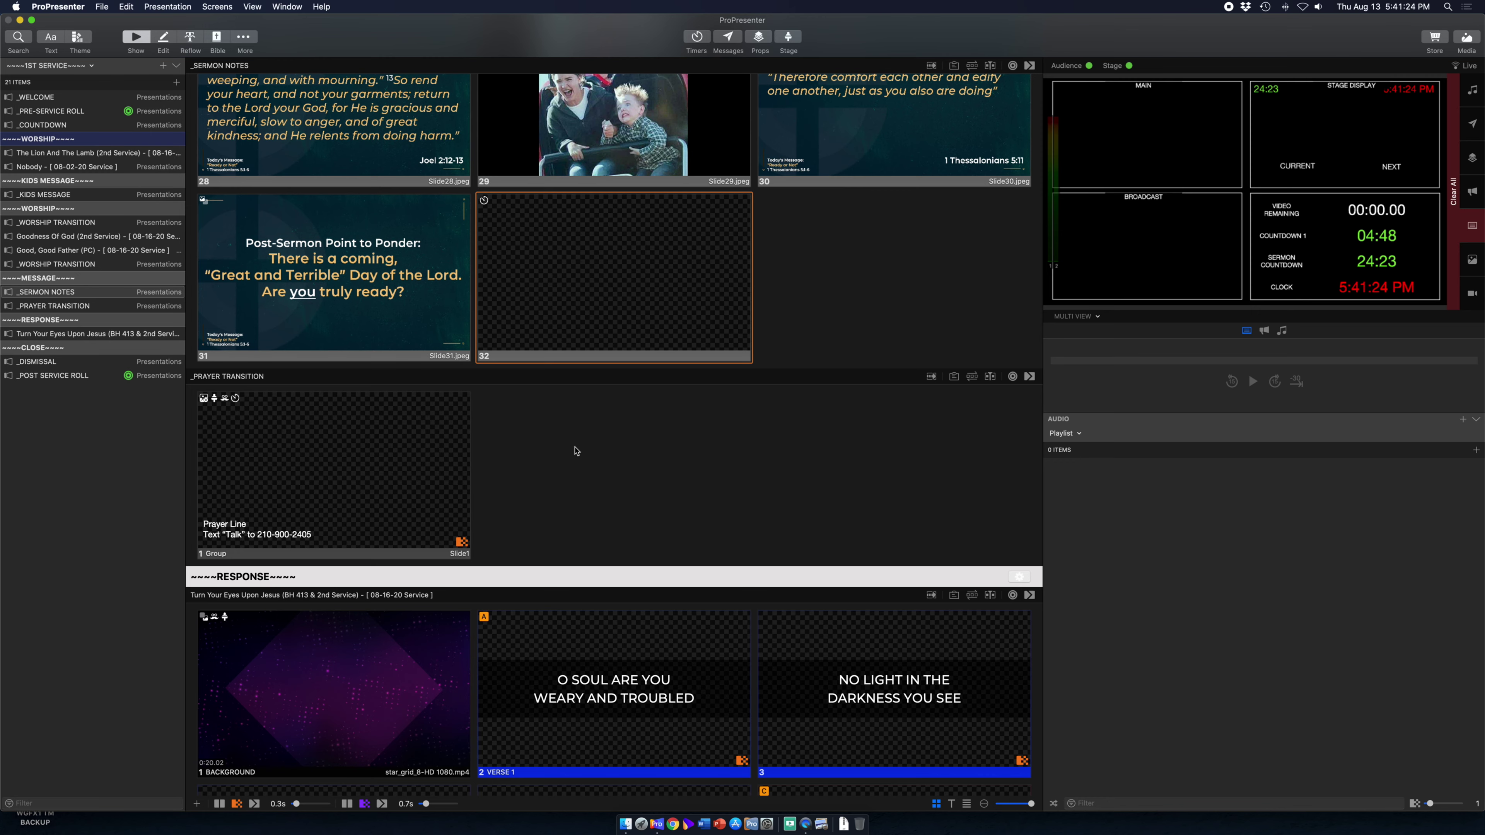
pyautogui.click(374, 494)
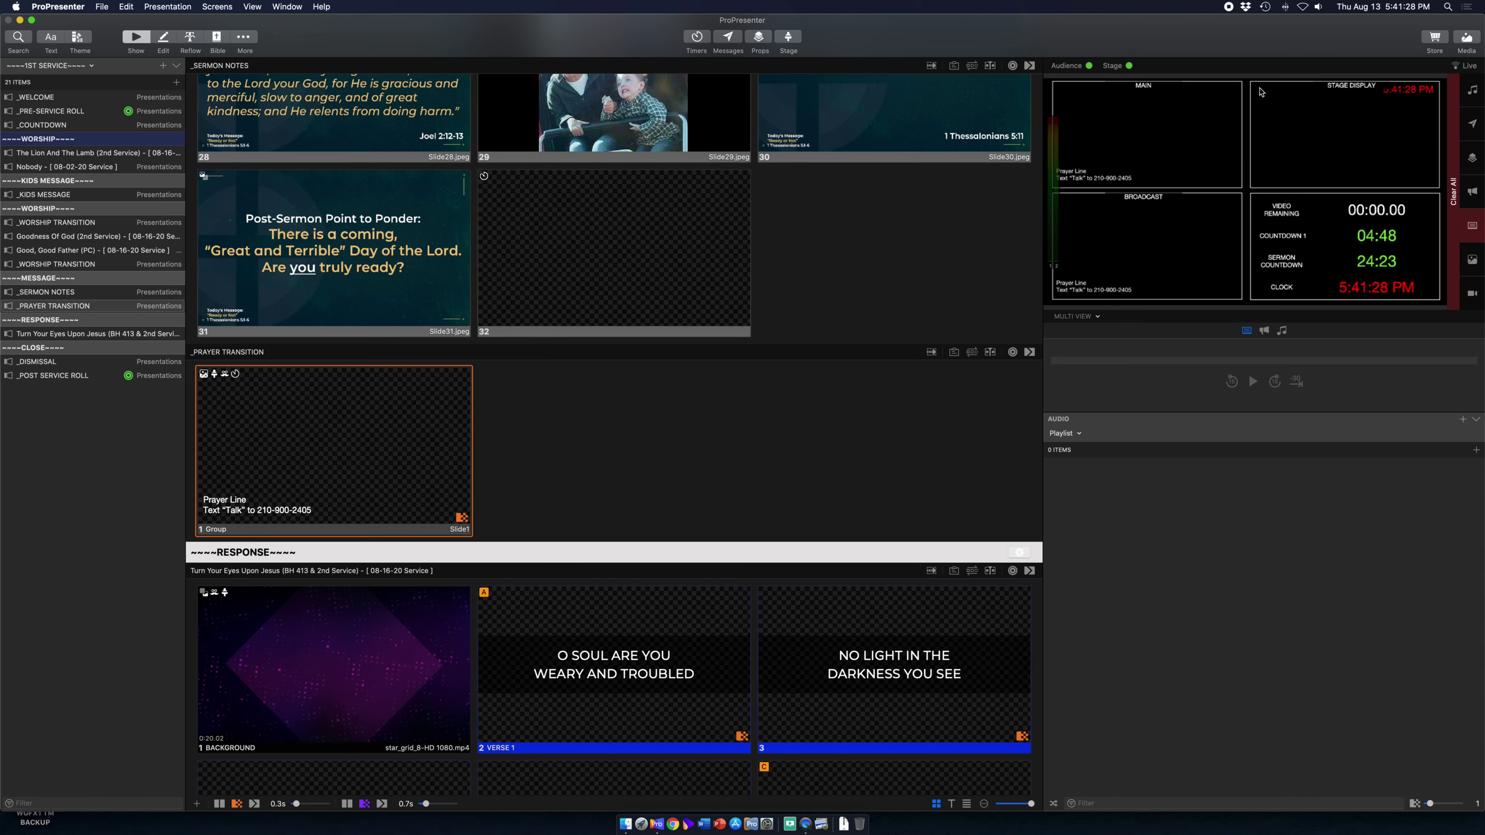
pyautogui.scroll(-15, 320, 552)
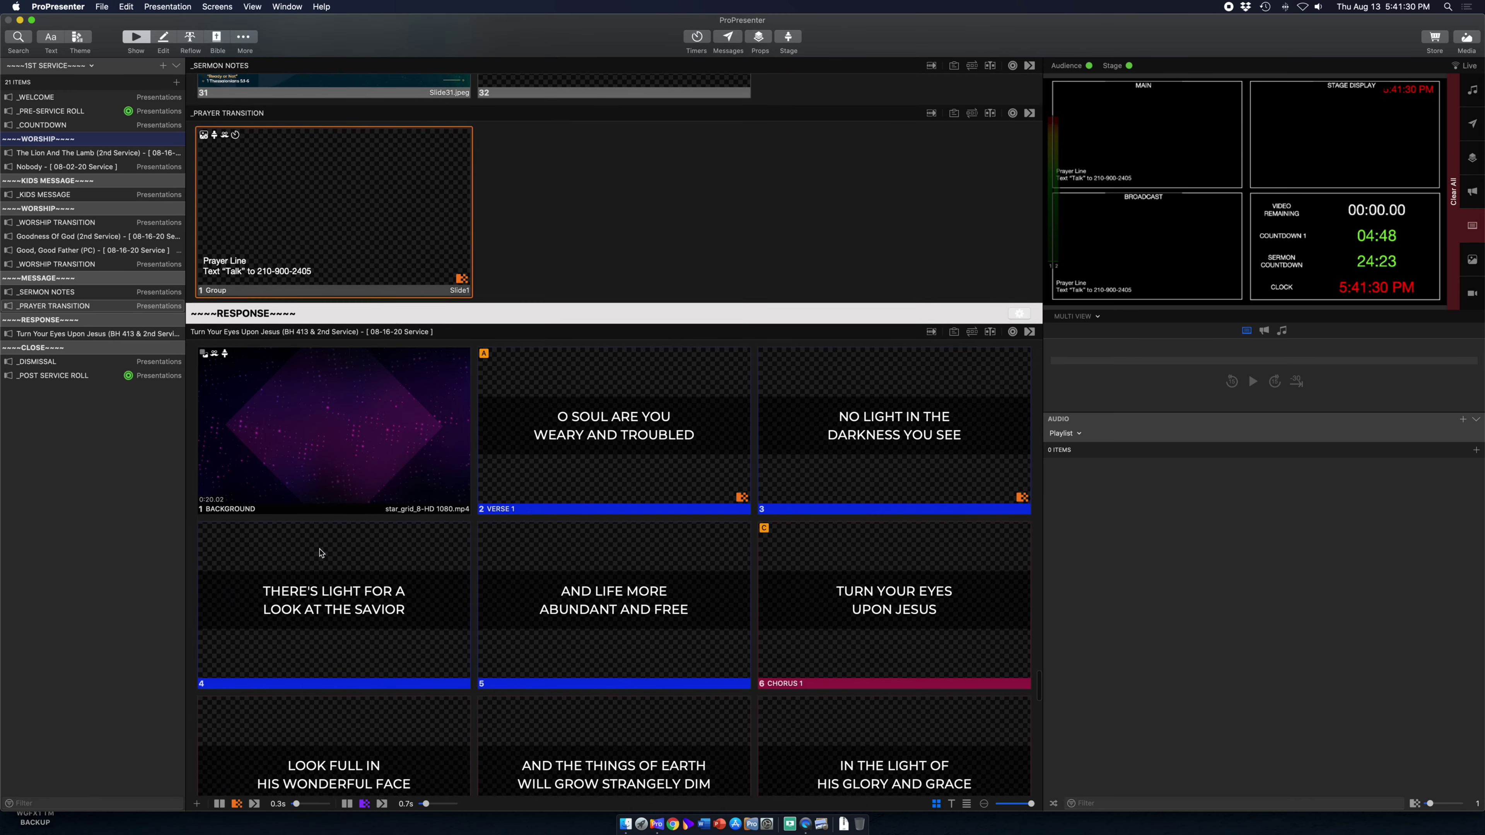
pyautogui.scroll(-15, 320, 552)
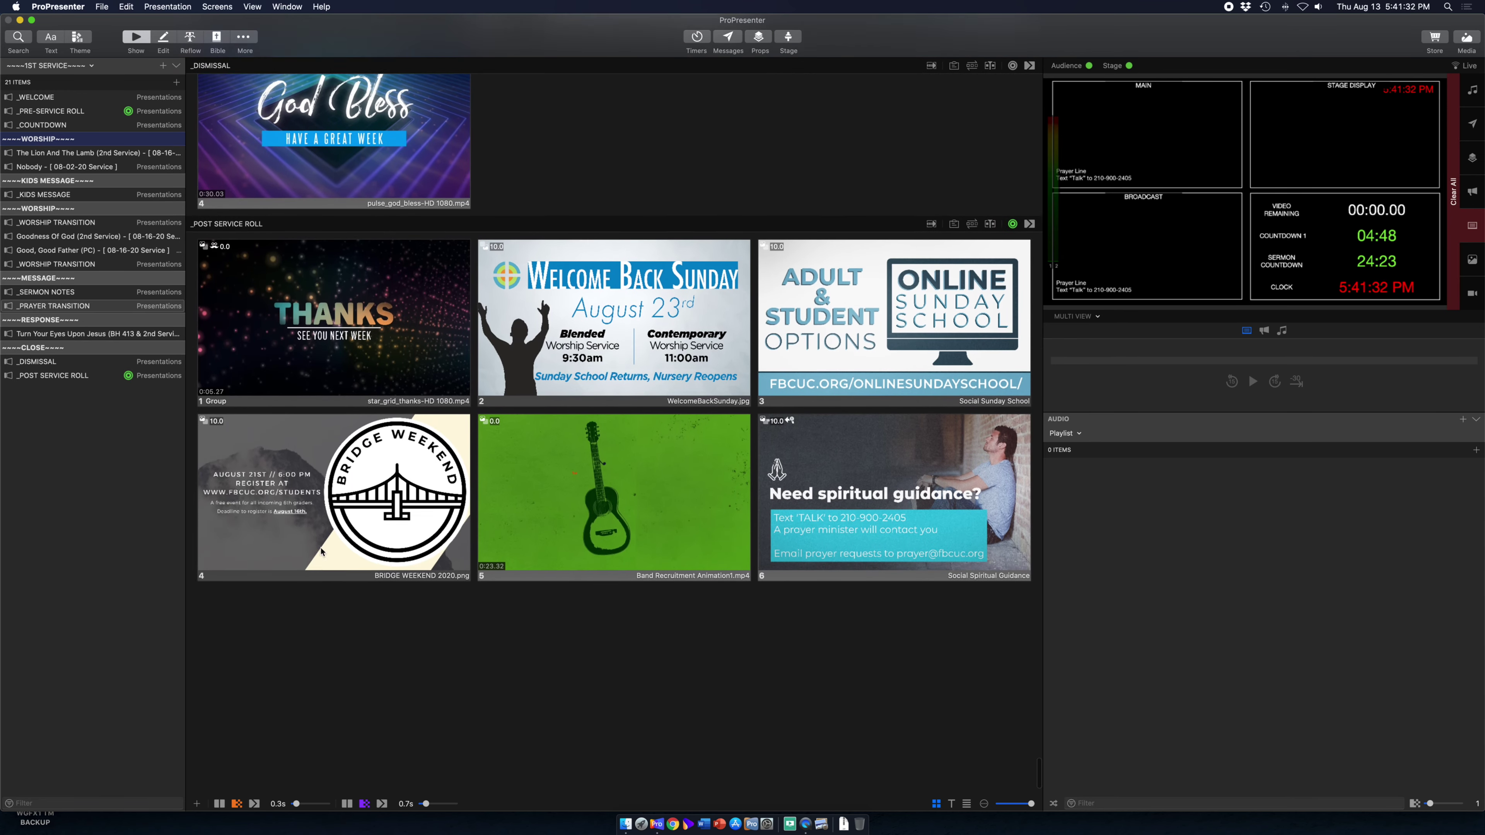
# - Advance through _DISMISSAL slides 1, 2 (Welcome Back Sunday) and 3 (Need spiritual guidance?)
pyautogui.scroll(4, 322, 551)
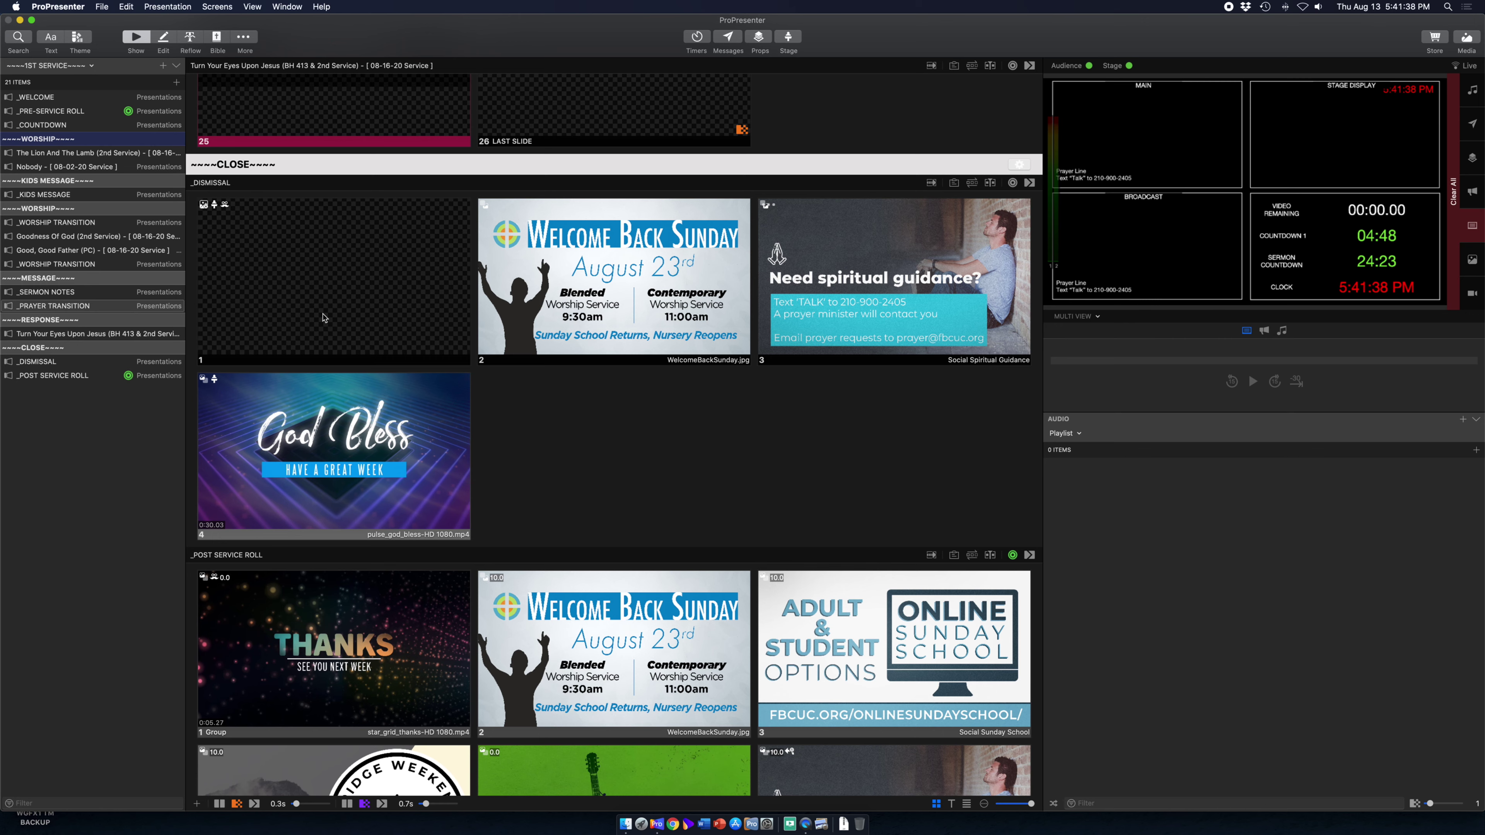
pyautogui.click(321, 317)
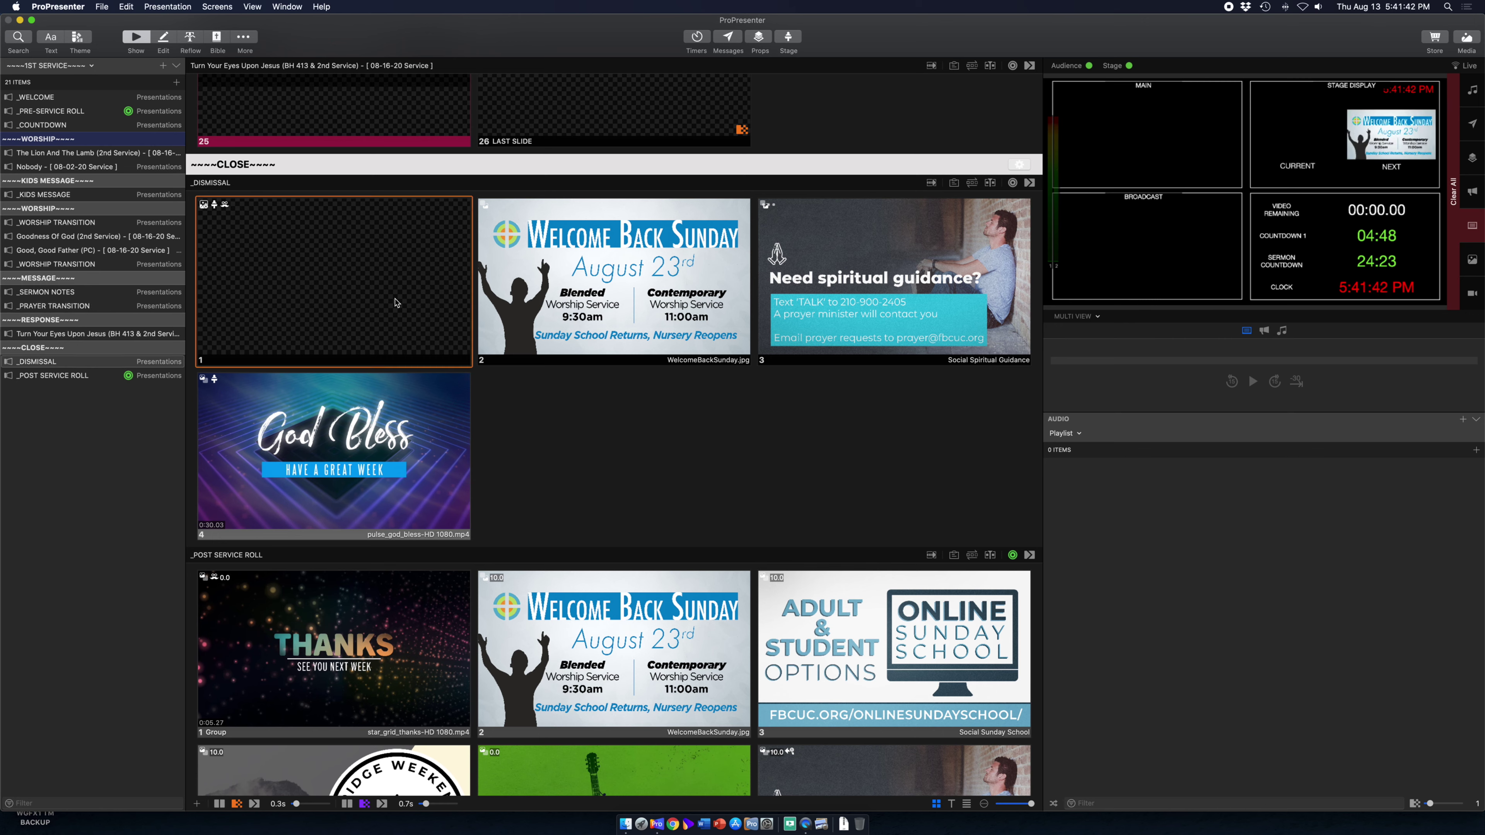
pyautogui.click(611, 289)
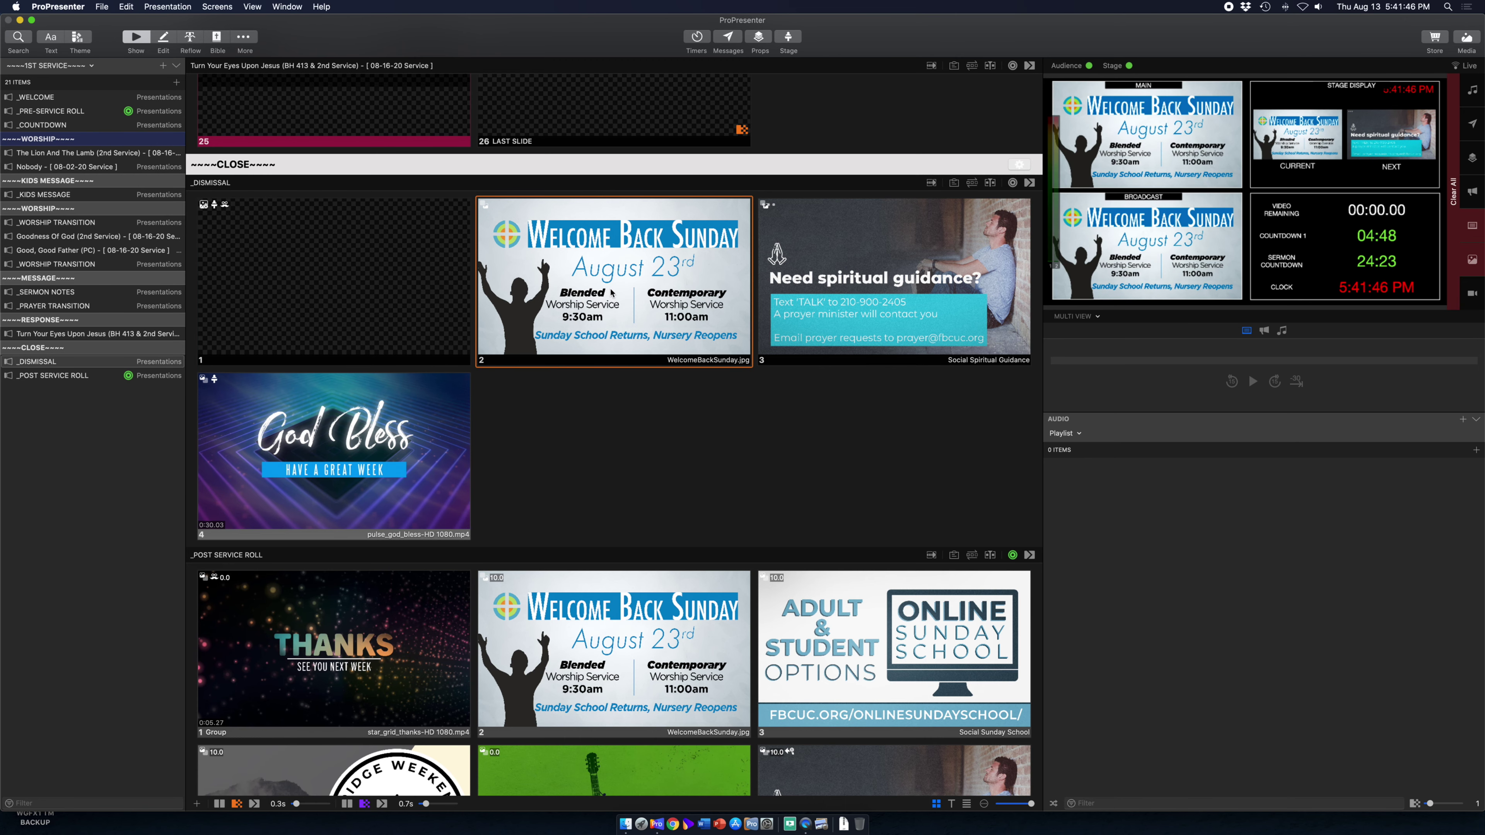
pyautogui.click(881, 310)
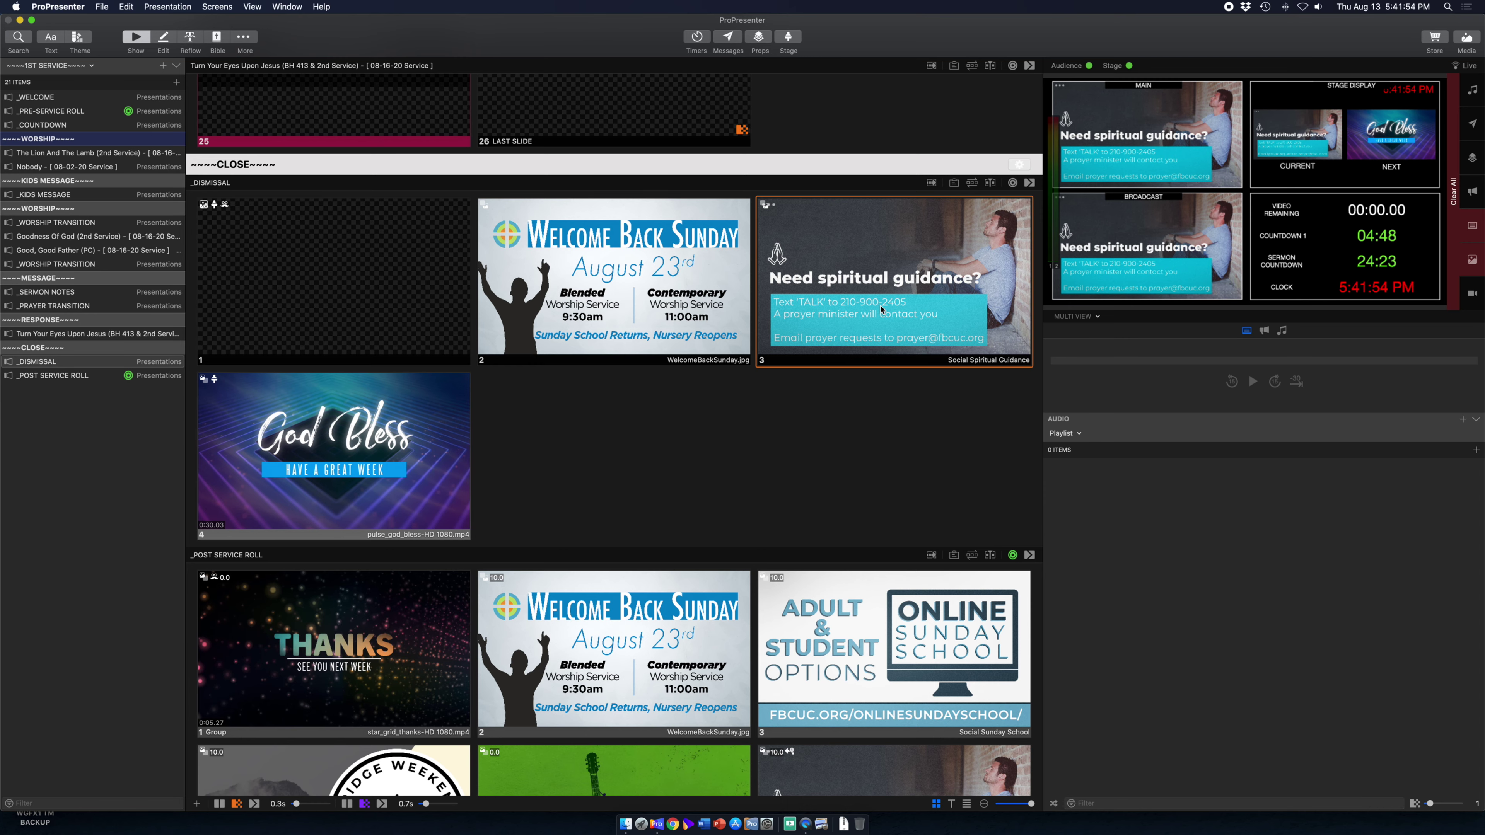
pyautogui.scroll(-2, 550, 417)
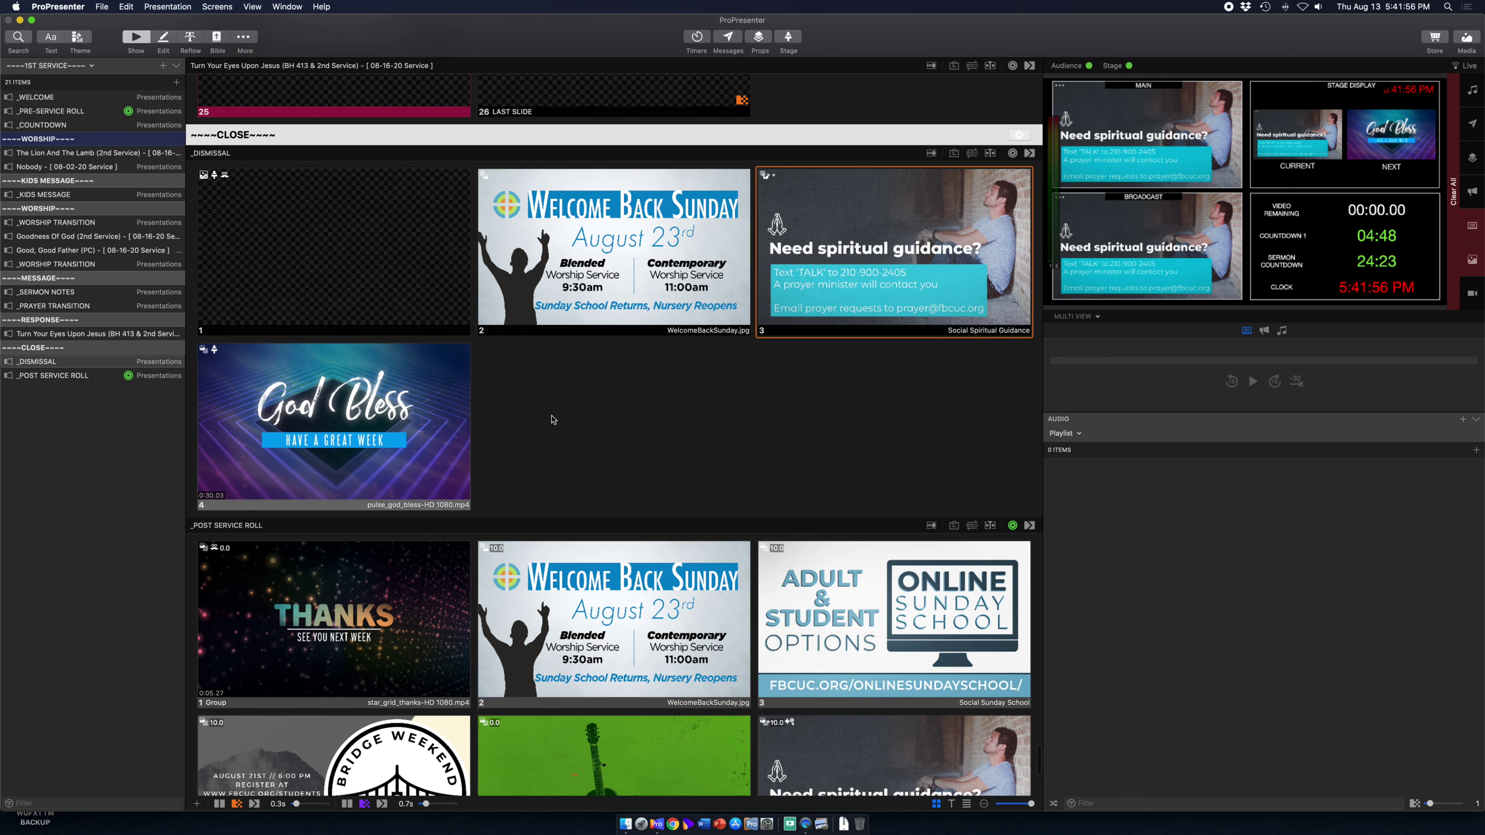
pyautogui.scroll(-3, 551, 417)
pyautogui.scroll(-2, 362, 366)
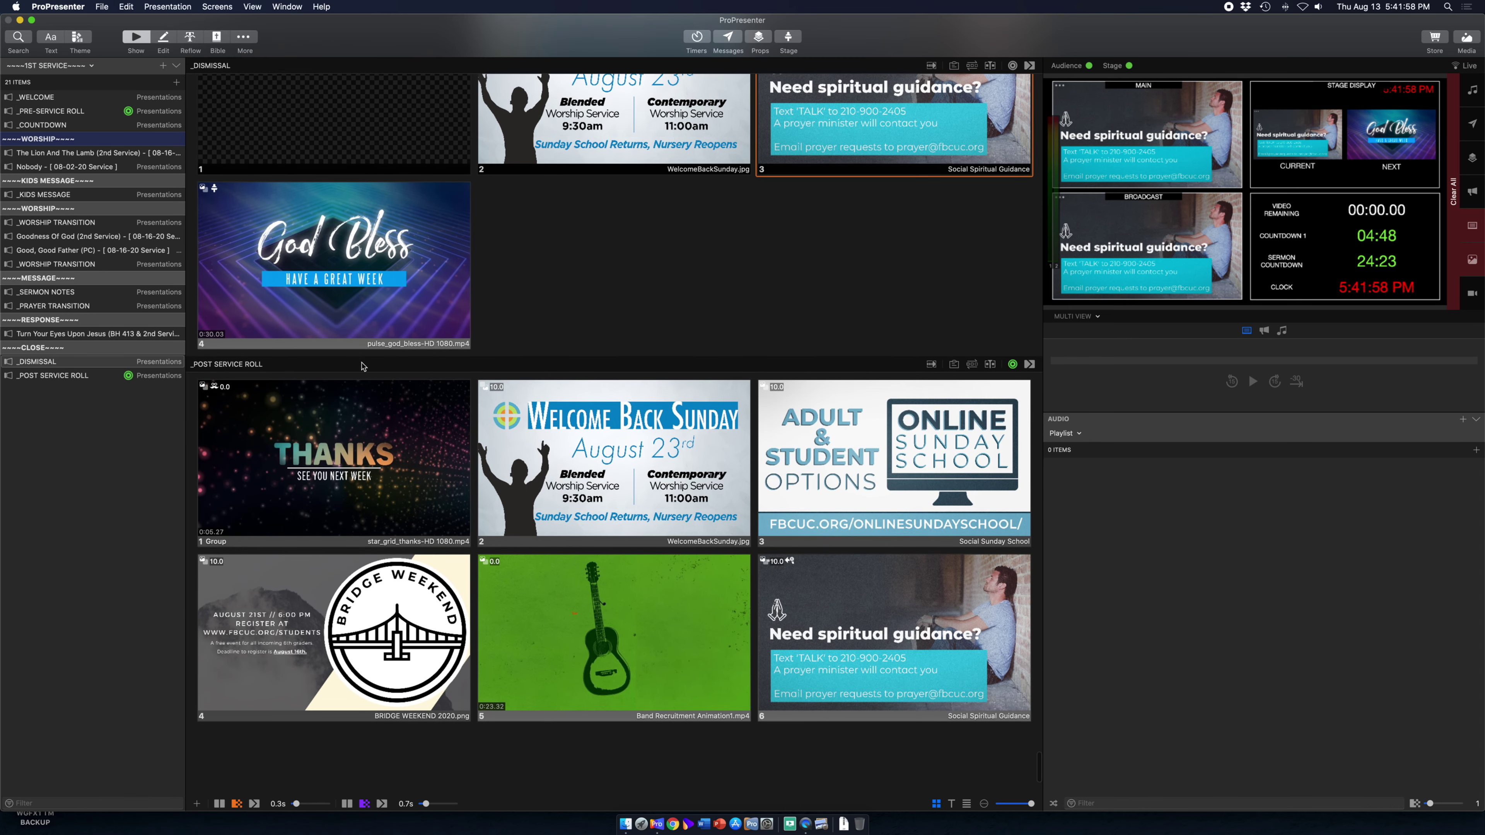
# - Play the God Bless video live and start the _POST SERVICE ROLL loop at the THANKS slide
pyautogui.click(326, 263)
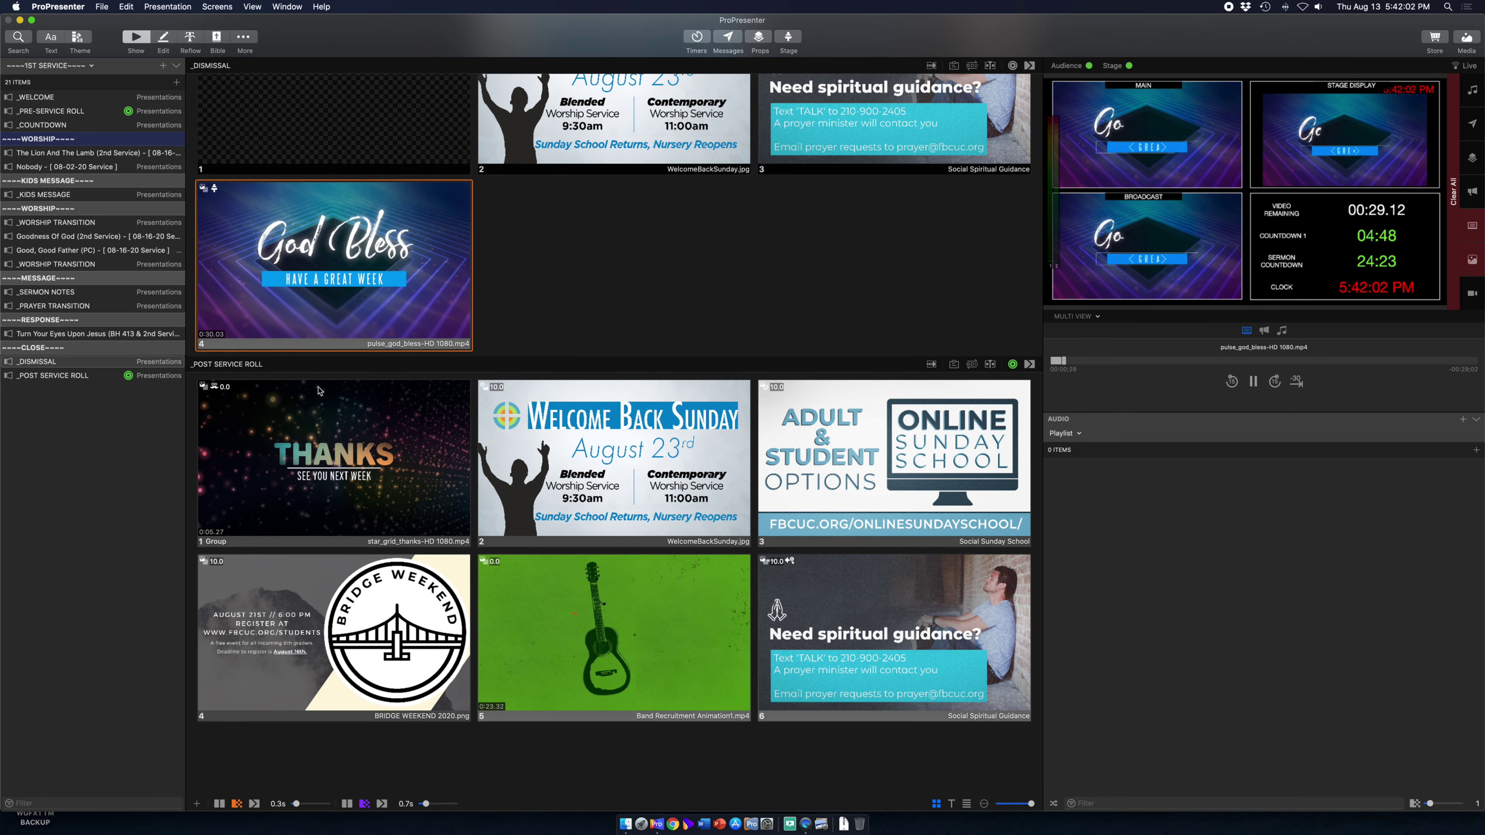
pyautogui.click(318, 408)
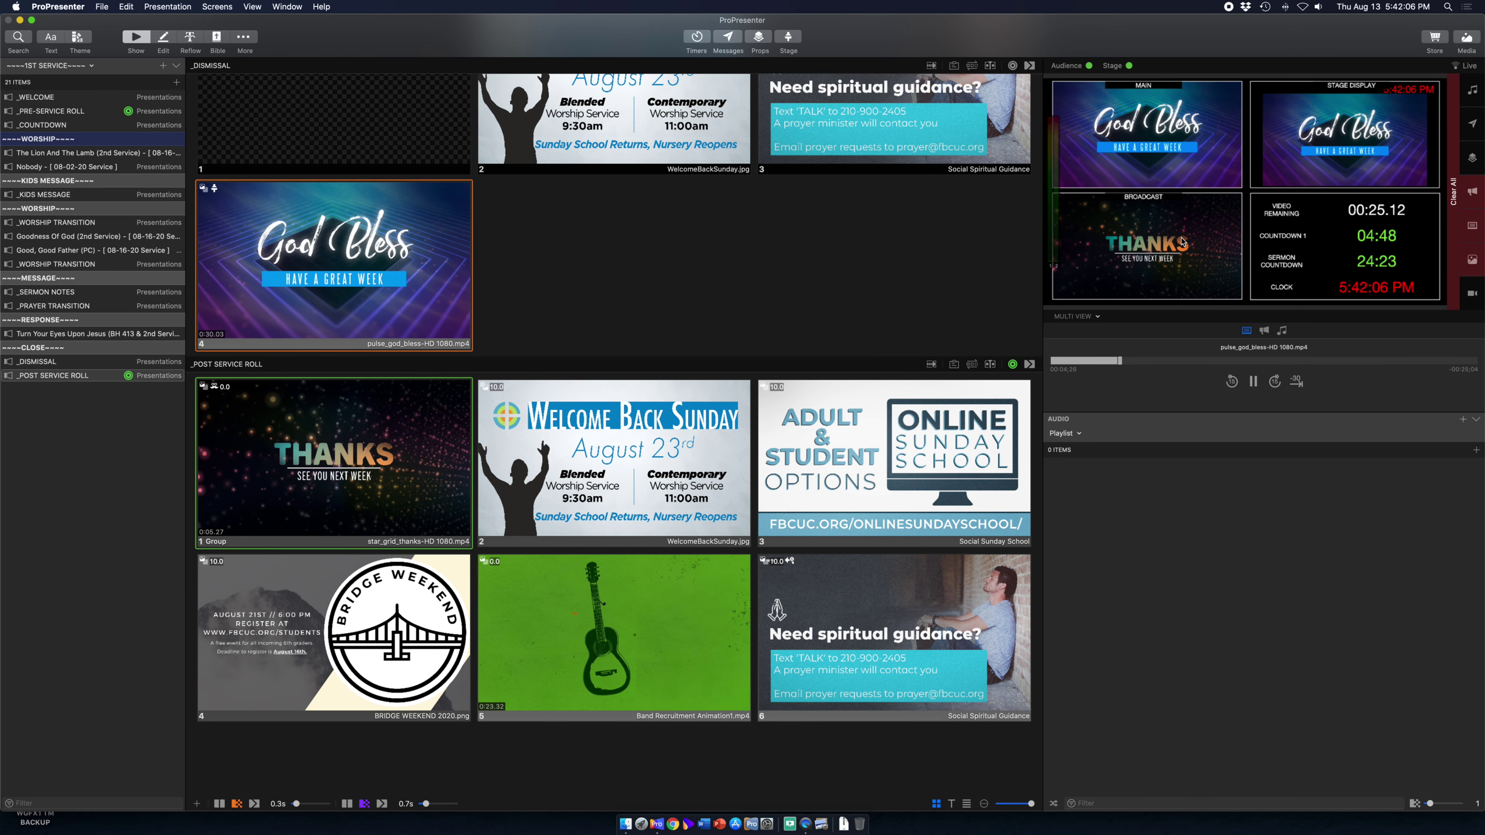
pyautogui.scroll(-1, 790, 312)
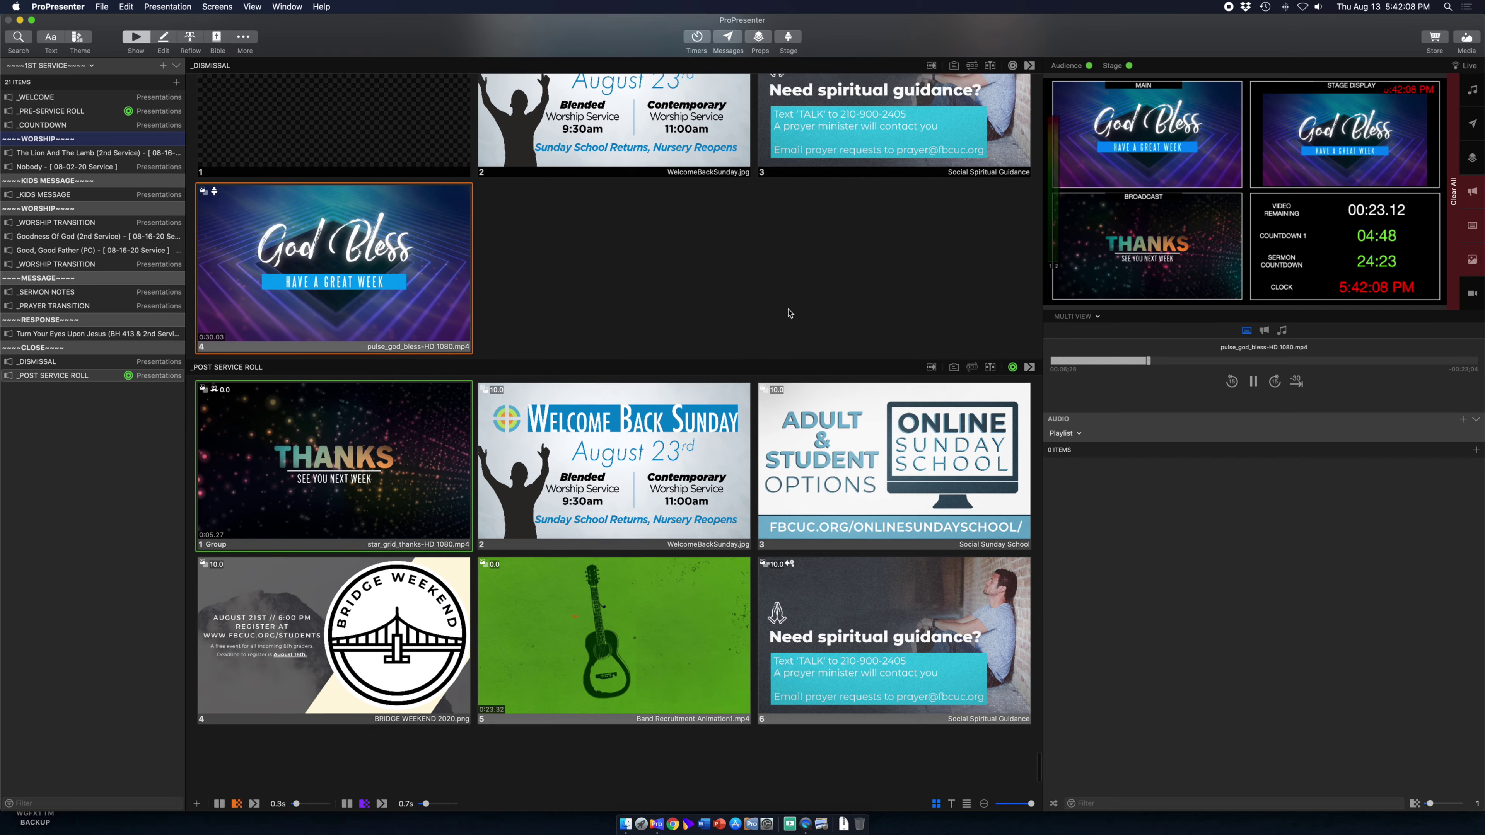
pyautogui.scroll(2, 789, 312)
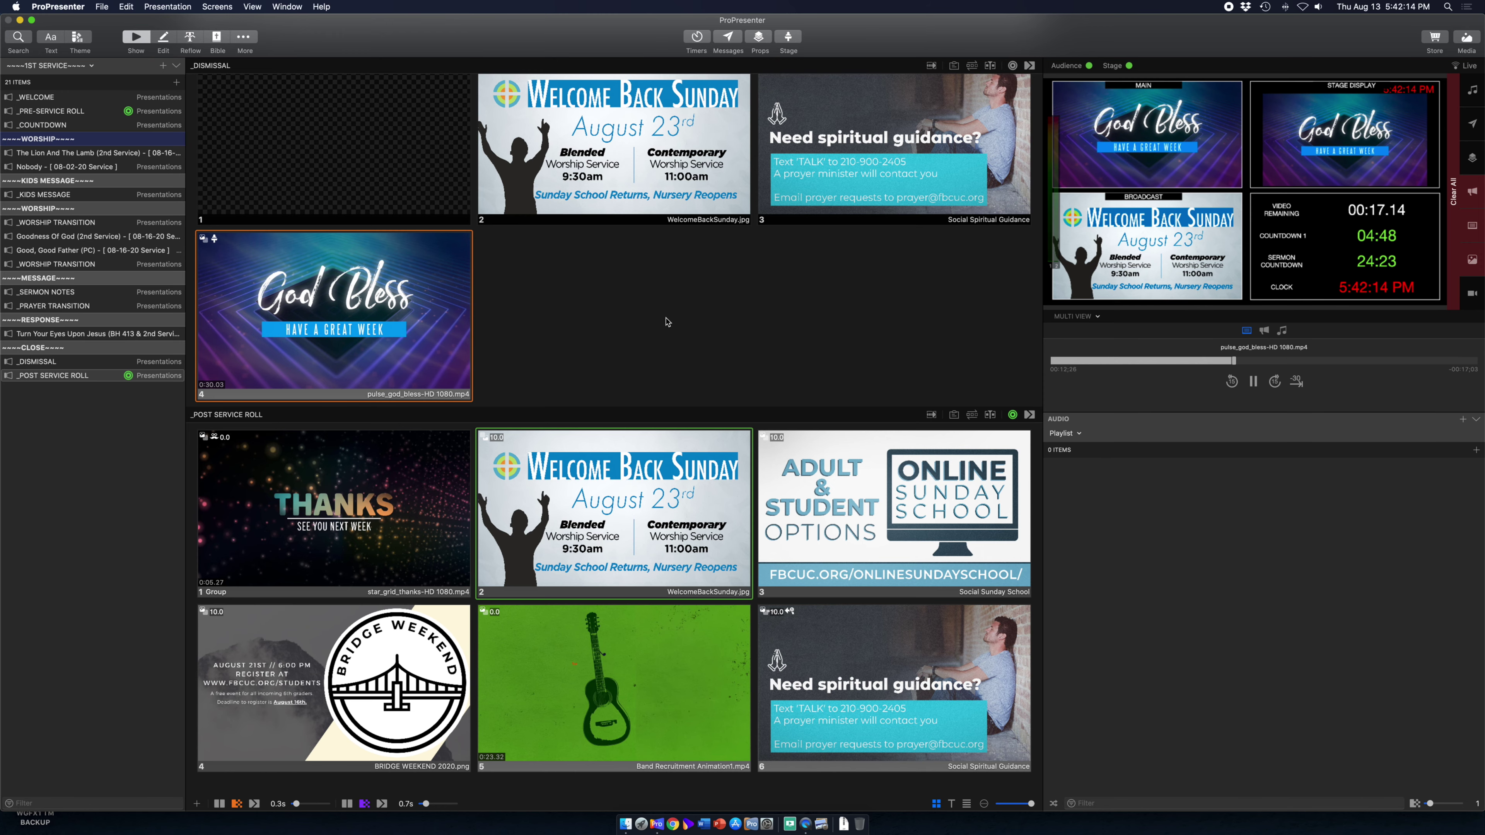
pyautogui.scroll(-6, 668, 325)
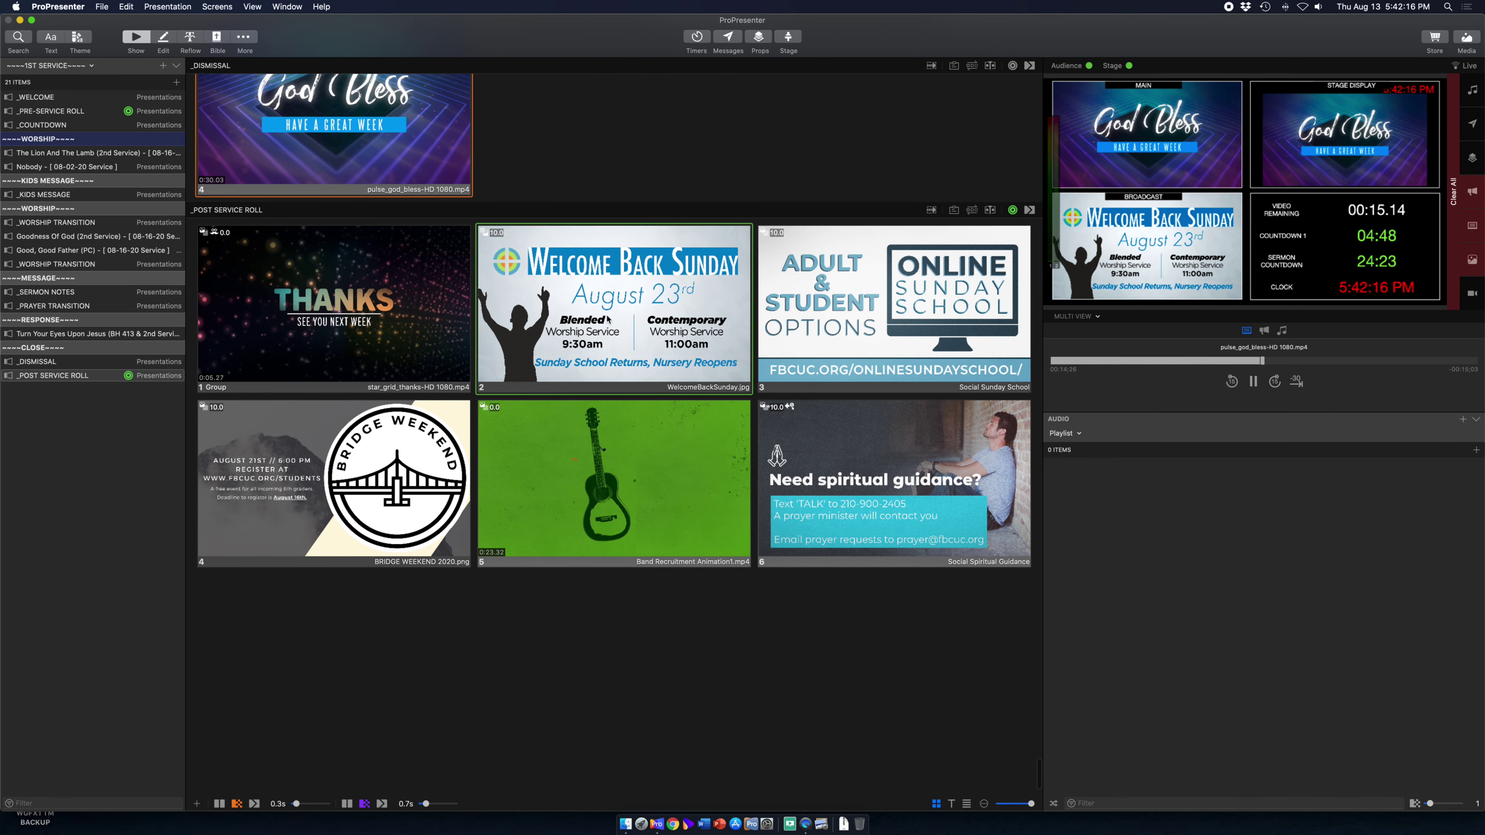
# - Jump the post-service broadcast loop to the Social Sunday School slide
pyautogui.click(816, 323)
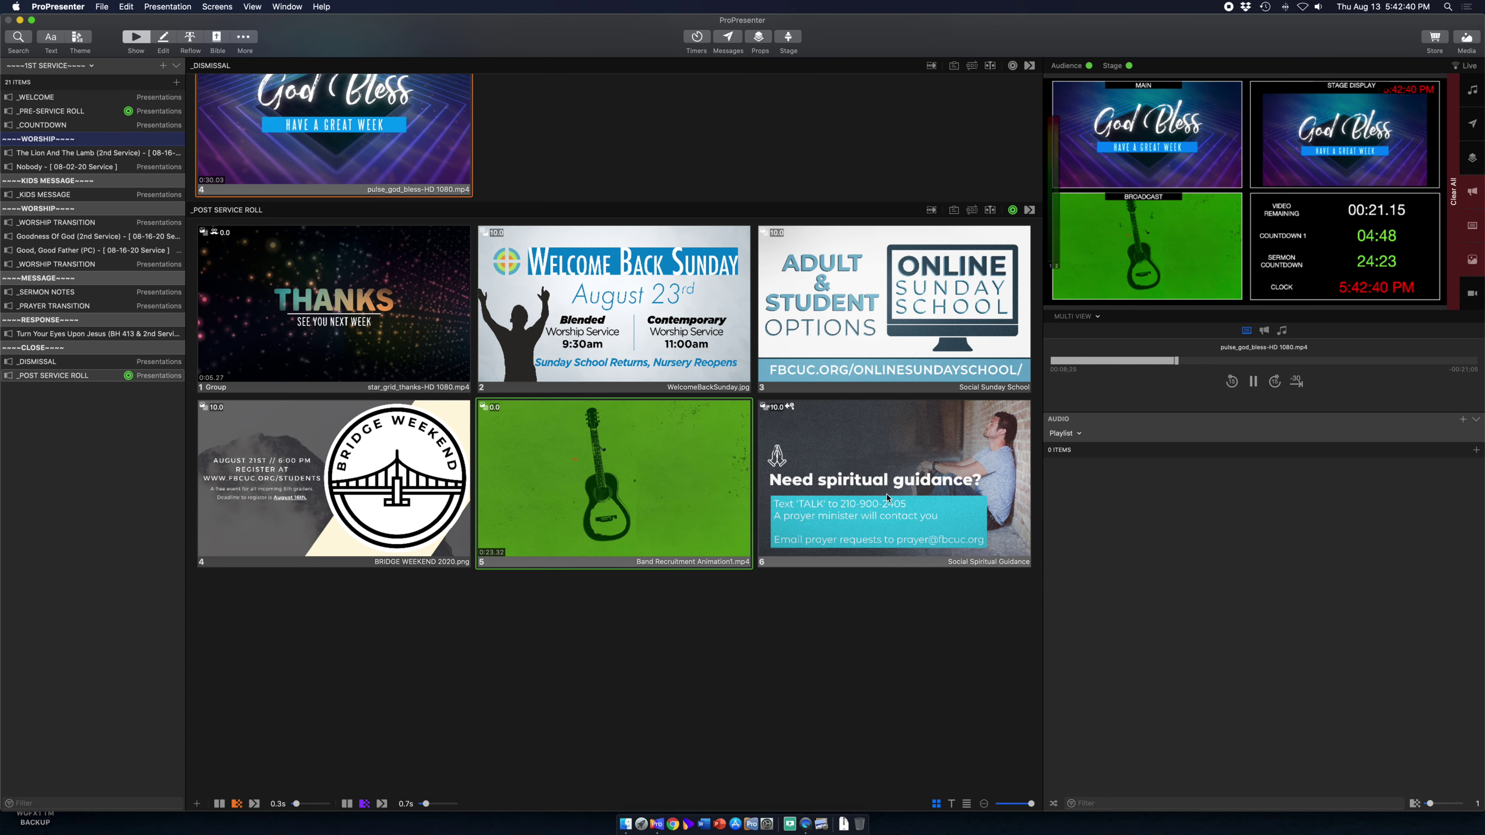
pyautogui.scroll(-2, 886, 498)
pyautogui.scroll(5, 885, 498)
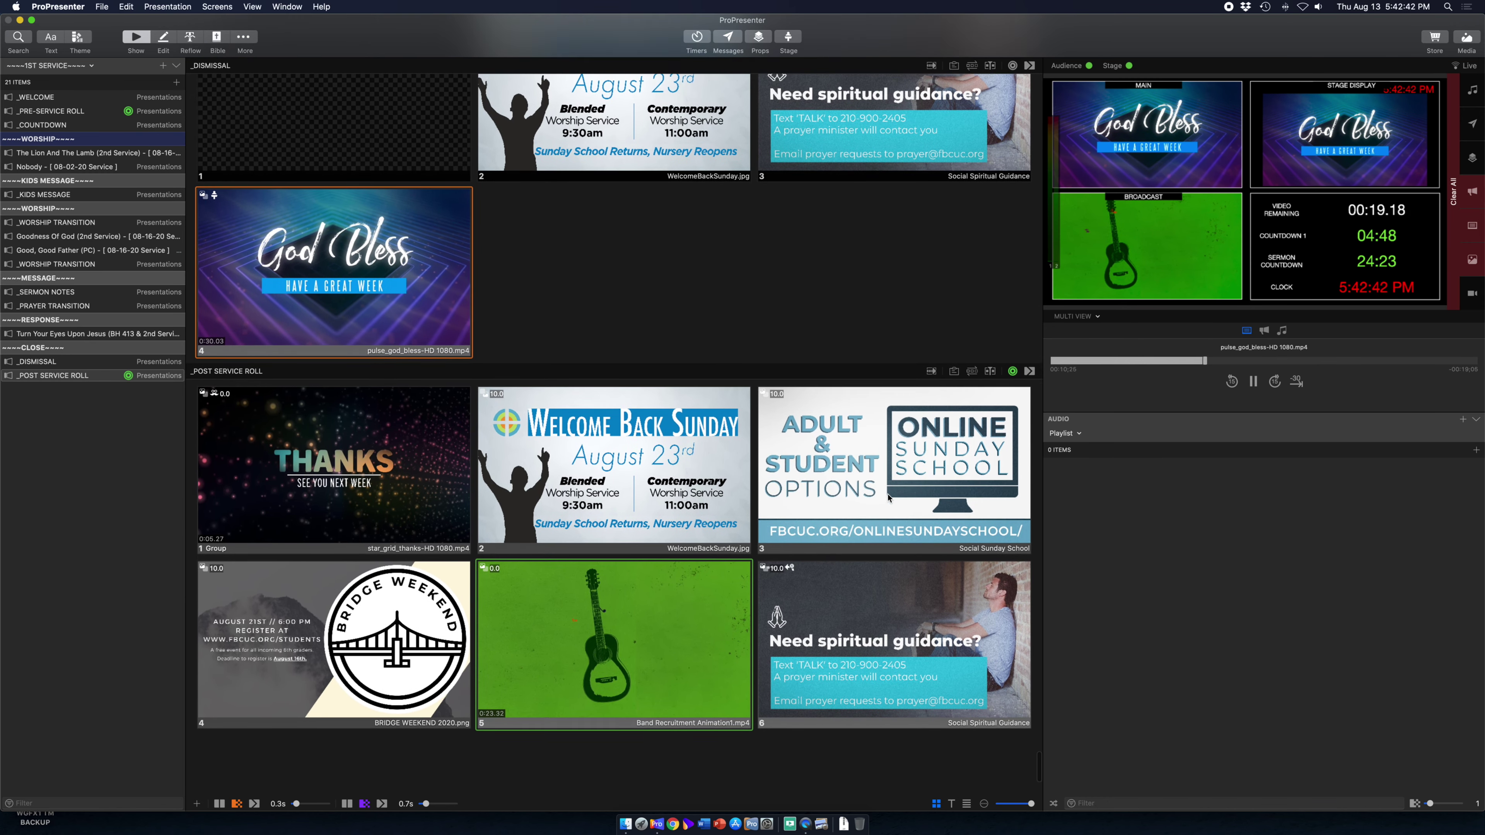